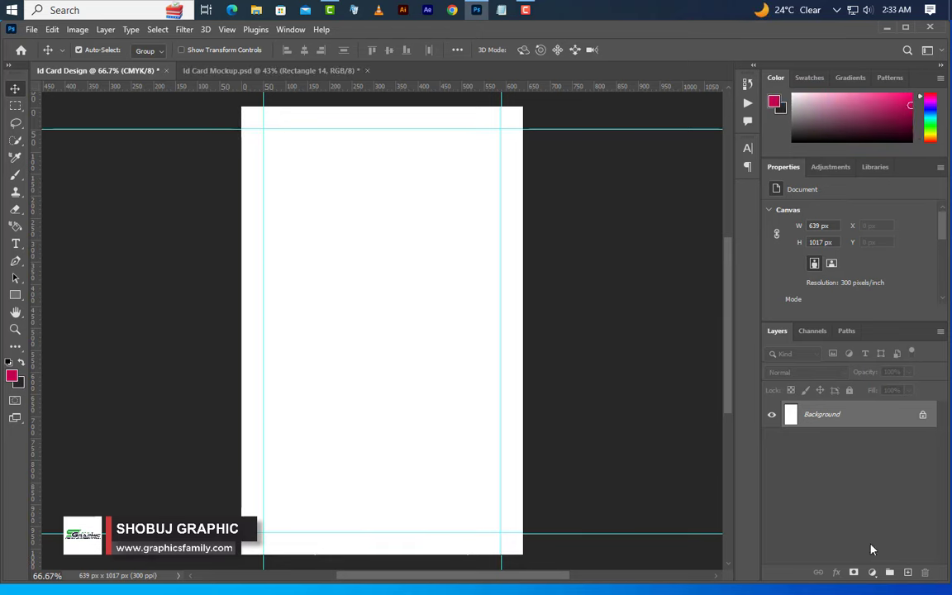
- Add a Solid Color fill layer in dark grey #282828 above the Background layer
{"action": "left_click", "coordinate": [872, 572]}
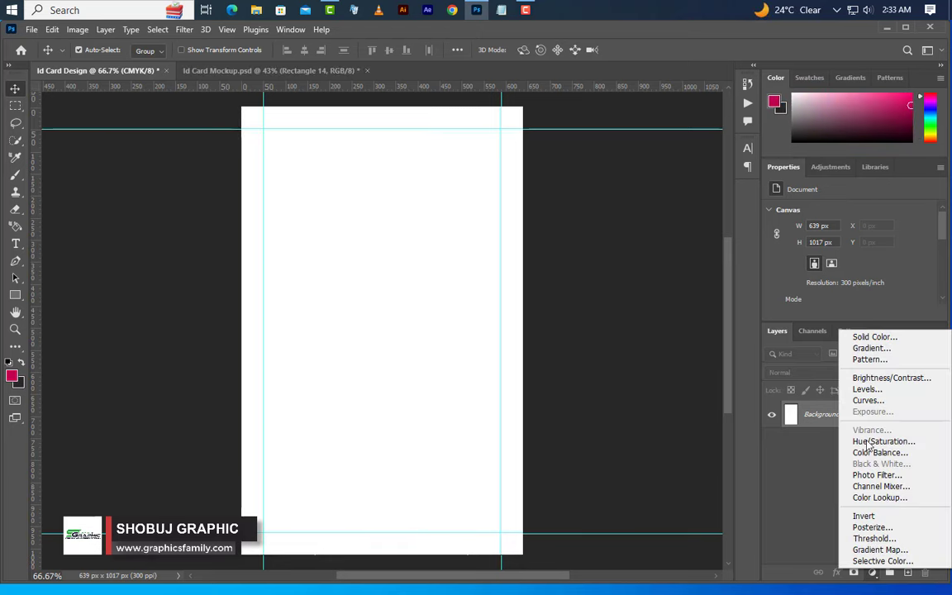
{"action": "left_click", "coordinate": [866, 337]}
{"action": "left_click", "coordinate": [58, 339]}
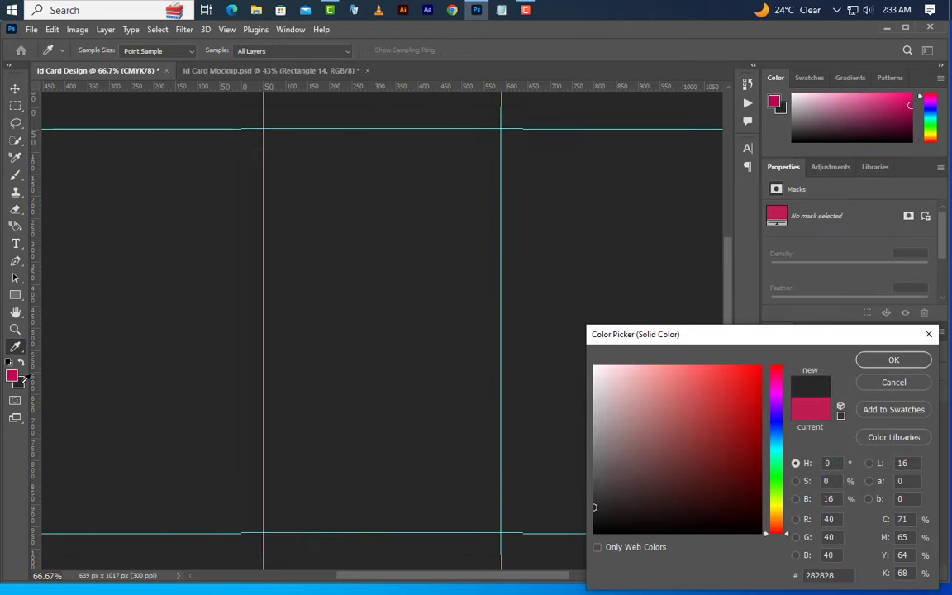
{"action": "left_click", "coordinate": [867, 365]}
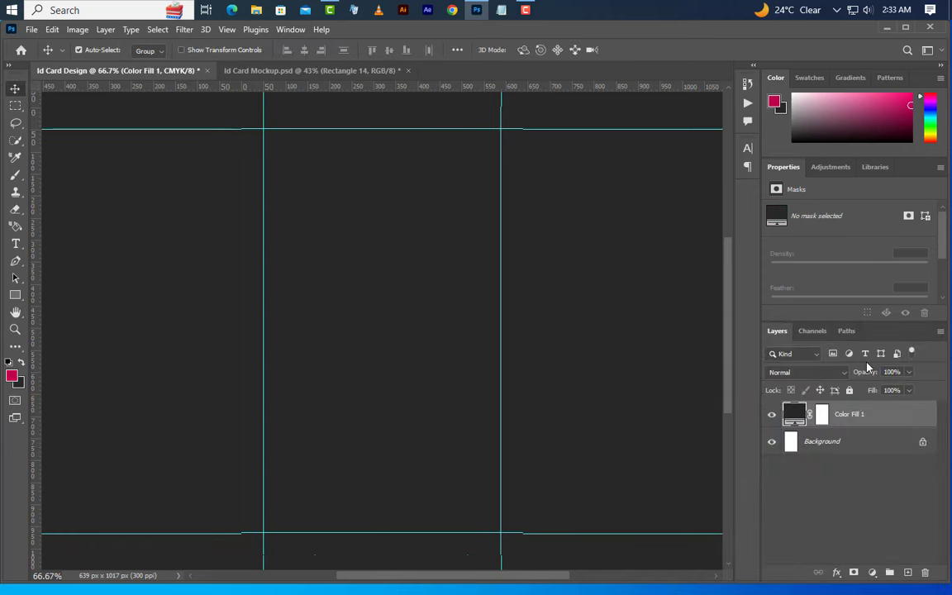
- Create a new horizontal guide at 630 px
{"action": "left_click", "coordinate": [227, 32]}
{"action": "mouse_move", "coordinate": [276, 379]}
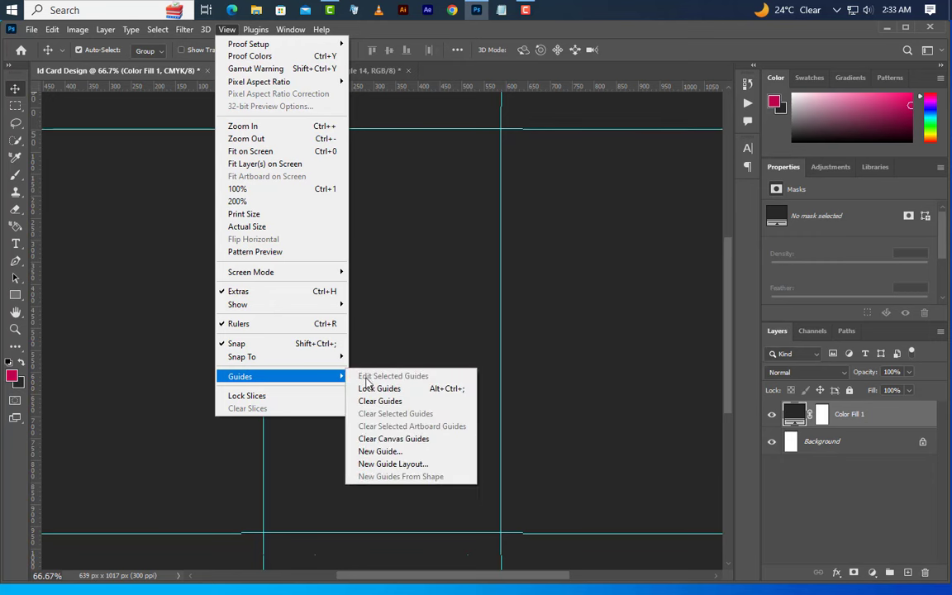
{"action": "left_click", "coordinate": [368, 451]}
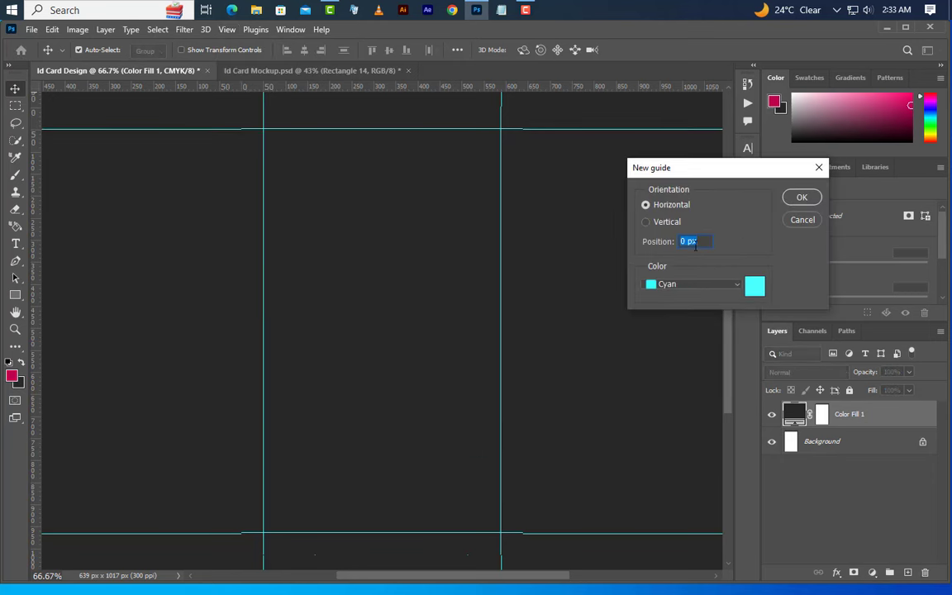
{"action": "type", "text": "630"}
{"action": "left_click", "coordinate": [806, 205]}
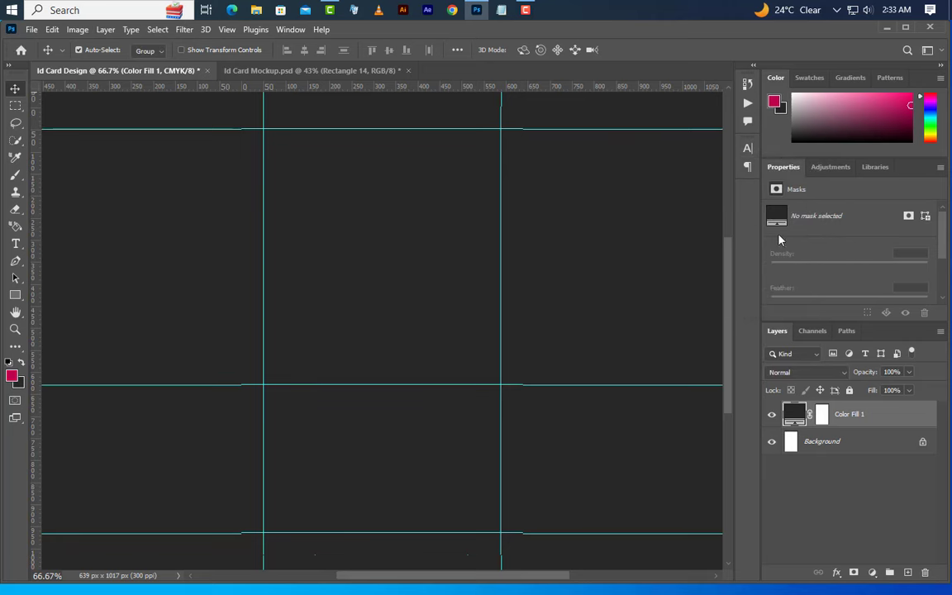
- Draw a 500 px square with the Rectangle tool over the card and resize it proportionally to 700 × 700 px
{"action": "left_click", "coordinate": [15, 296]}
{"action": "left_click_drag", "start_coordinate": [14, 296], "coordinate": [40, 294]}
{"action": "left_click_drag", "start_coordinate": [289, 175], "coordinate": [509, 395]}
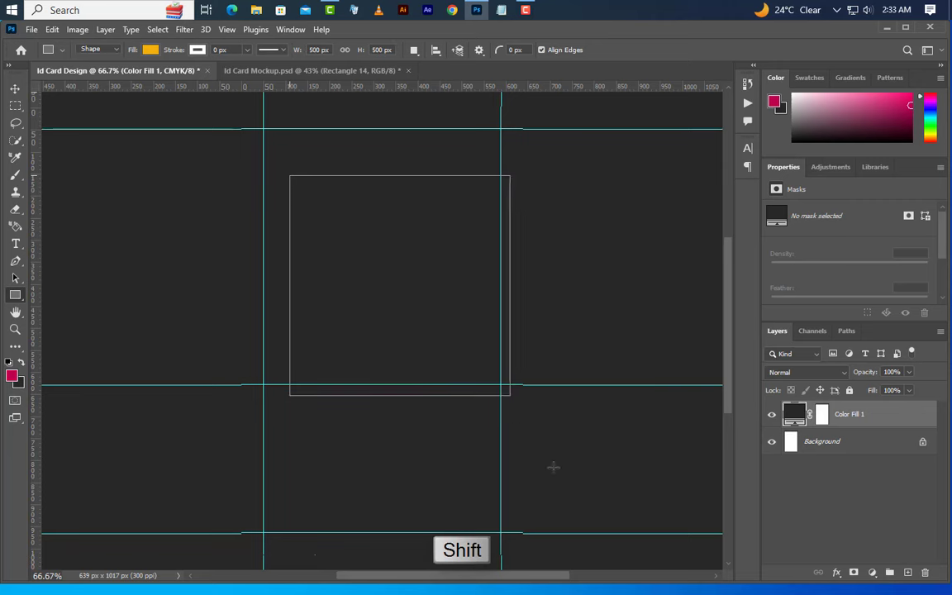
{"action": "left_click_drag", "start_coordinate": [818, 226], "coordinate": [800, 226]}
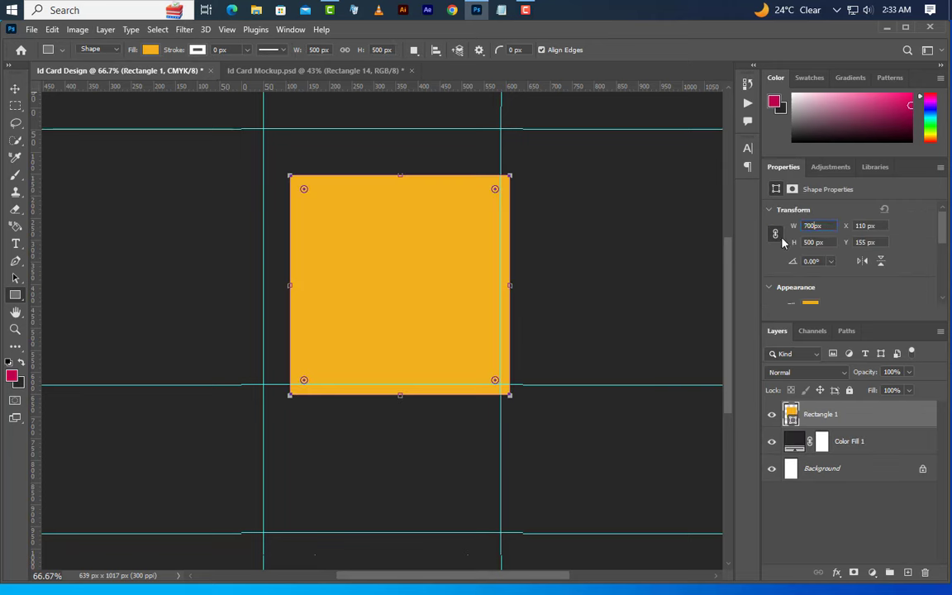
{"action": "key", "text": "Return"}
- Round all four corners of the rectangle to a 45 px radius
{"action": "scroll", "coordinate": [847, 277], "scroll_direction": "down", "scroll_amount": 1}
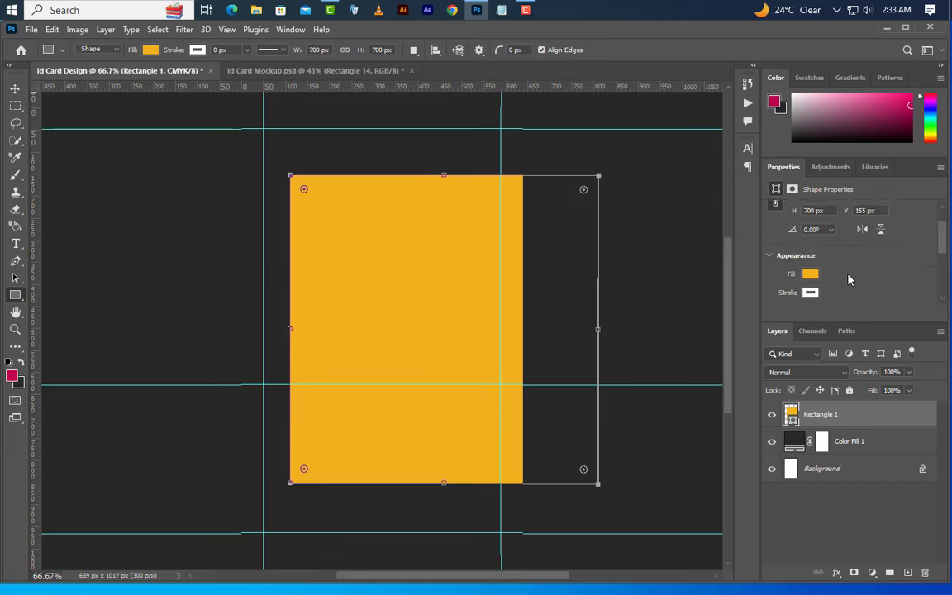
{"action": "scroll", "coordinate": [848, 279], "scroll_direction": "down", "scroll_amount": 2}
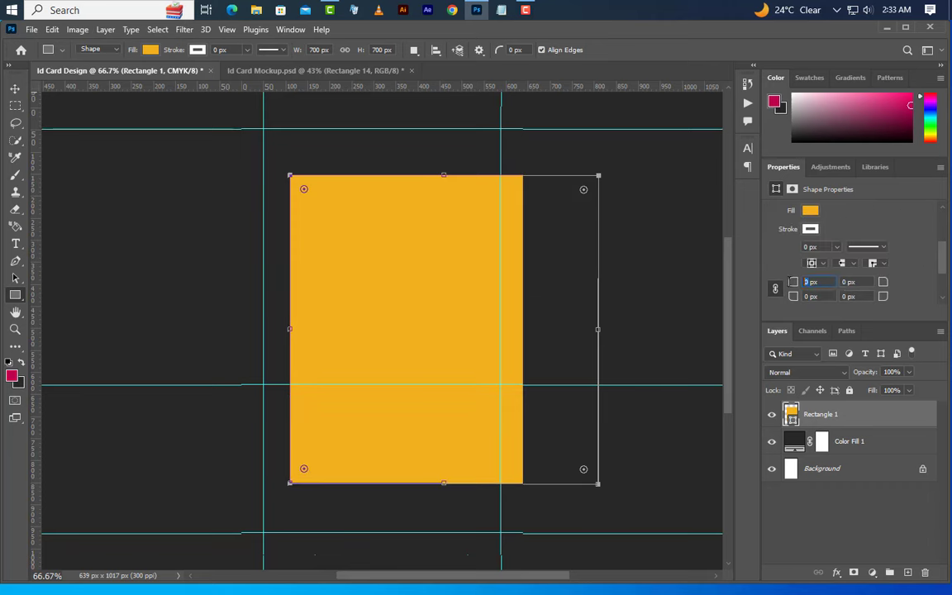
{"action": "left_click", "coordinate": [791, 286]}
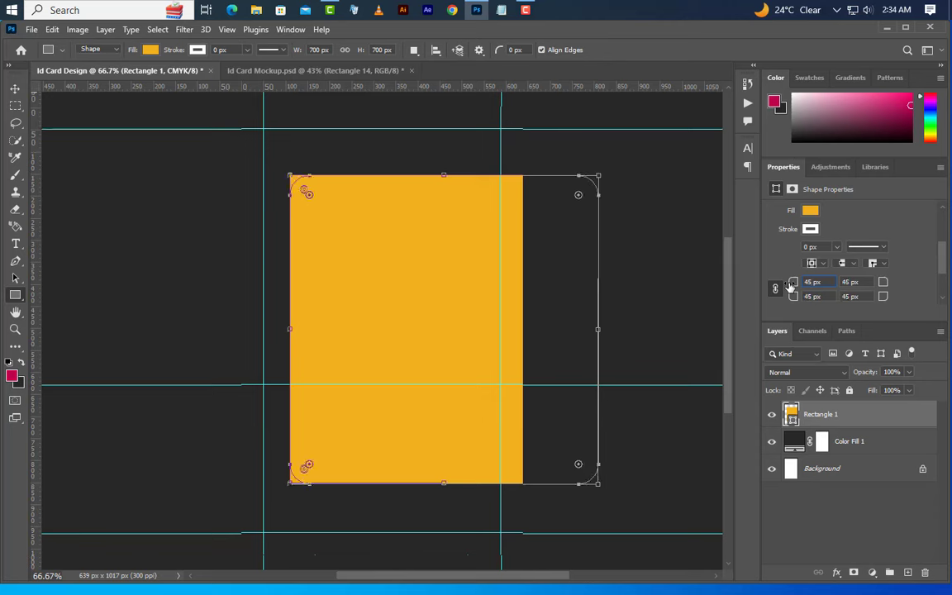
- Recolor the rounded rectangle with the crimson foreground color #bf024e
{"action": "double_click", "coordinate": [792, 415]}
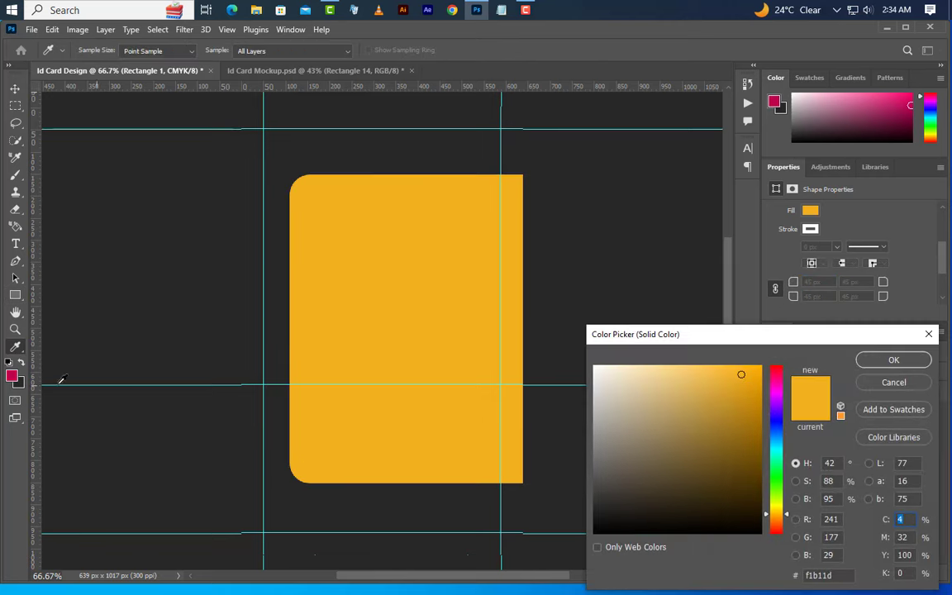
{"action": "left_click", "coordinate": [13, 376]}
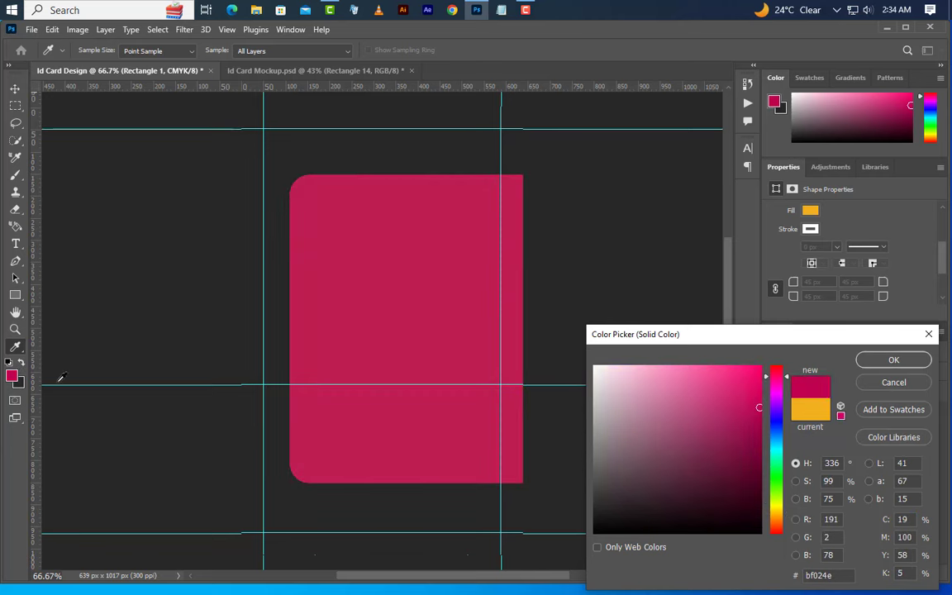
{"action": "left_click", "coordinate": [885, 359]}
- Rotate the rounded square 45° and move it up, centred on the card with its lower corner on the 630 px guide
{"action": "right_click", "coordinate": [465, 310]}
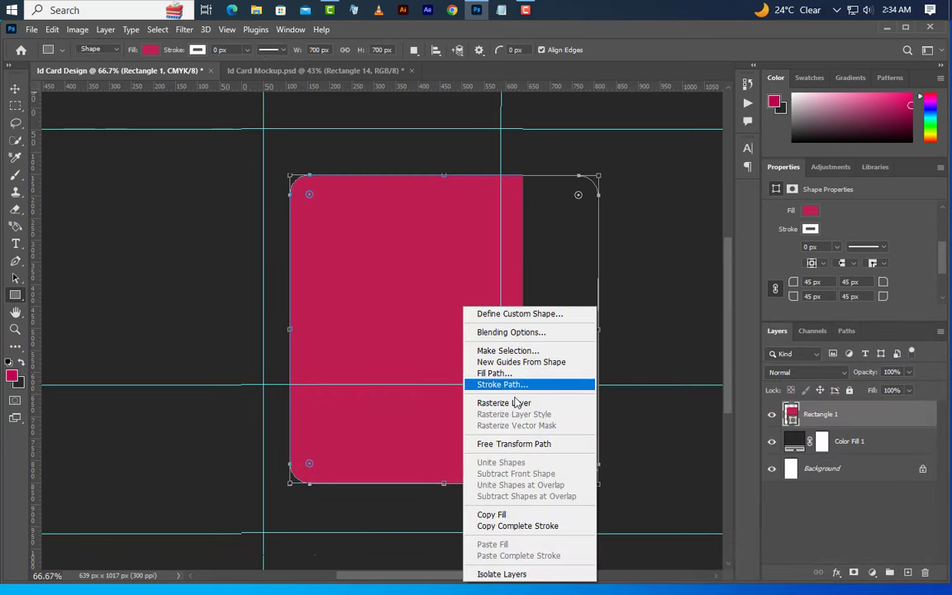
{"action": "left_click", "coordinate": [513, 444]}
{"action": "left_click_drag", "start_coordinate": [616, 193], "coordinate": [657, 278]}
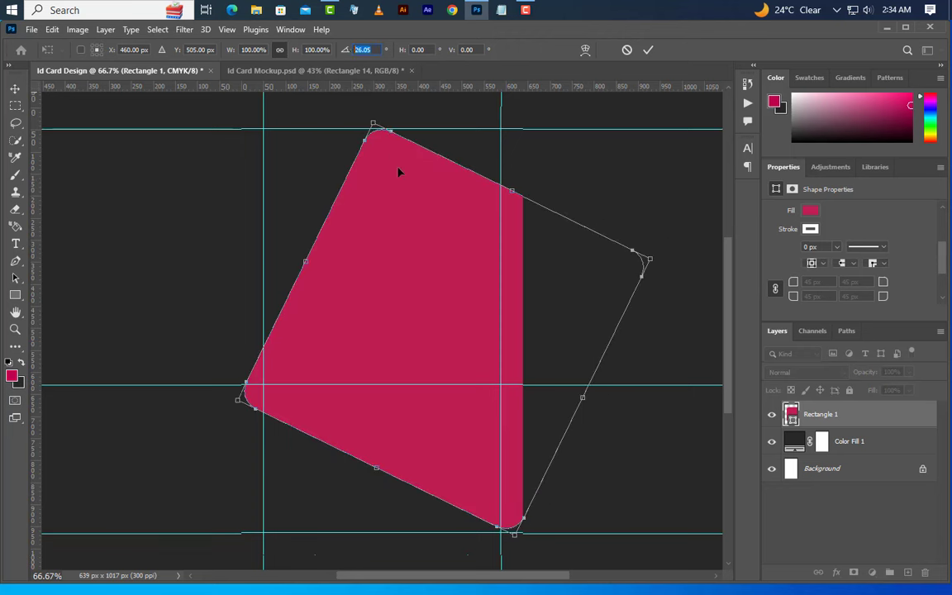
{"action": "type", "text": "45"}
{"action": "key", "text": "Return"}
{"action": "left_click_drag", "start_coordinate": [423, 298], "coordinate": [376, 160]}
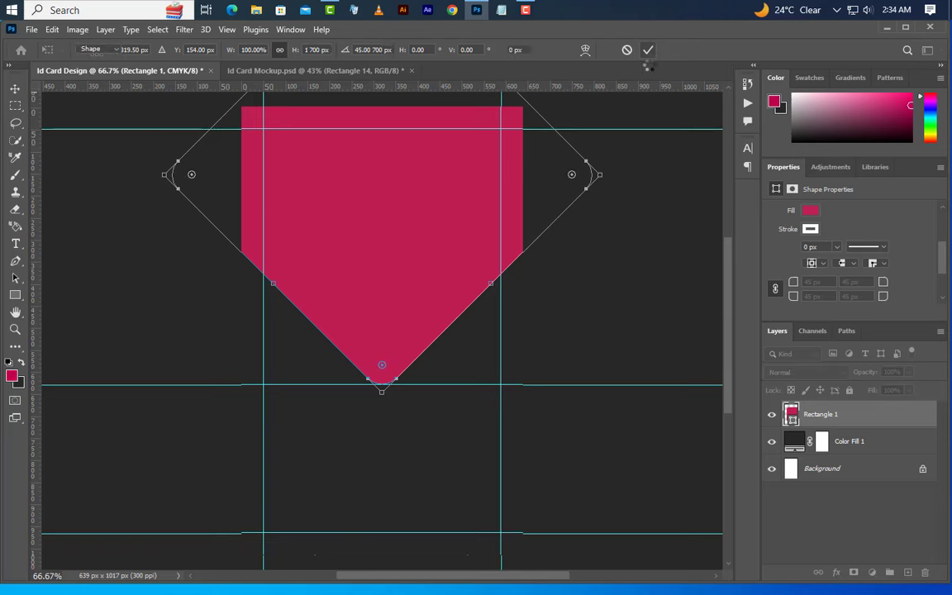
{"action": "left_click", "coordinate": [647, 49]}
- Add Bevel & Emboss to the Rectangle 1 layer: Outer Bevel, Smooth, depth 100%, size 2 px, soften 3 px, angle -90°, altitude 30°
{"action": "right_click", "coordinate": [885, 417]}
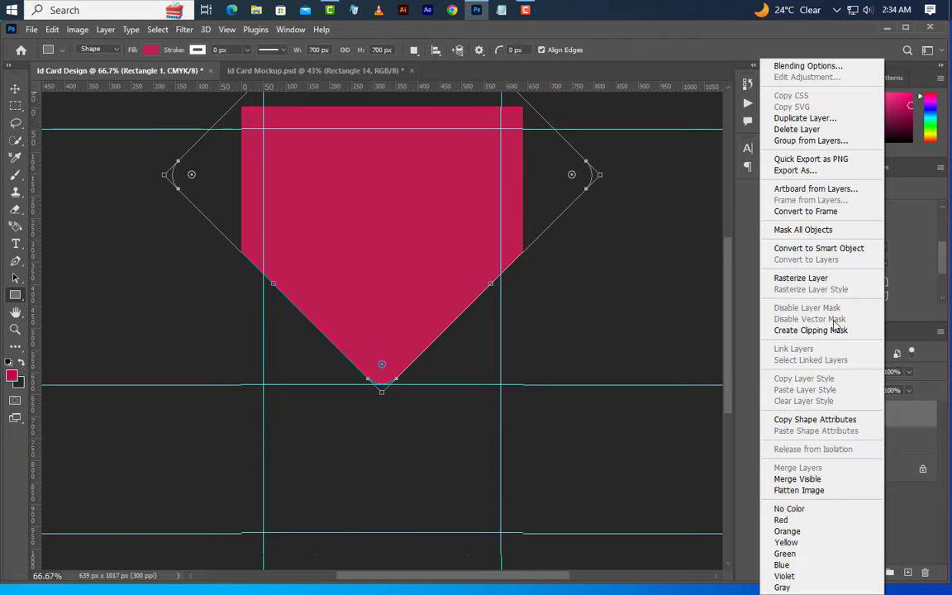
{"action": "left_click", "coordinate": [807, 67]}
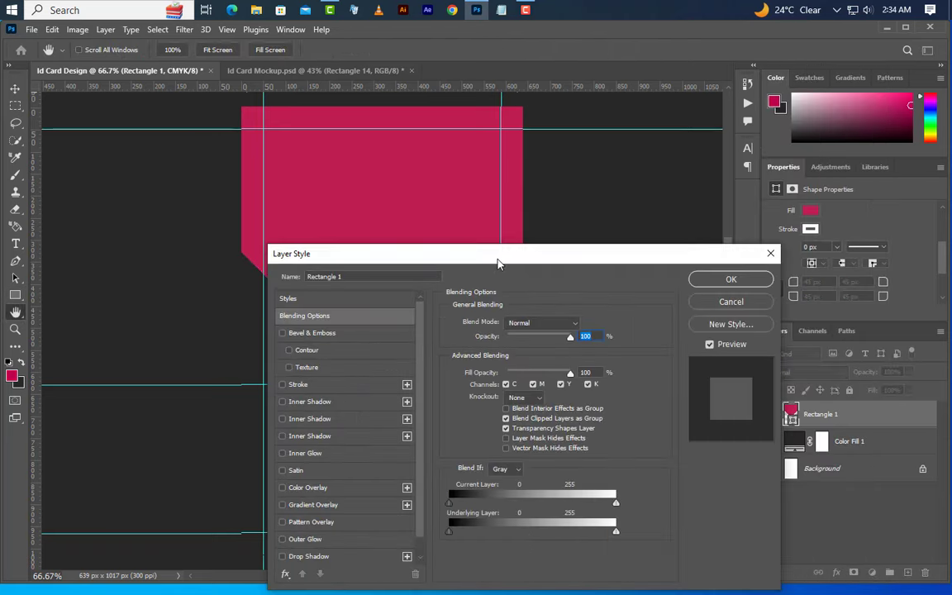
{"action": "left_click_drag", "start_coordinate": [499, 258], "coordinate": [739, 114]}
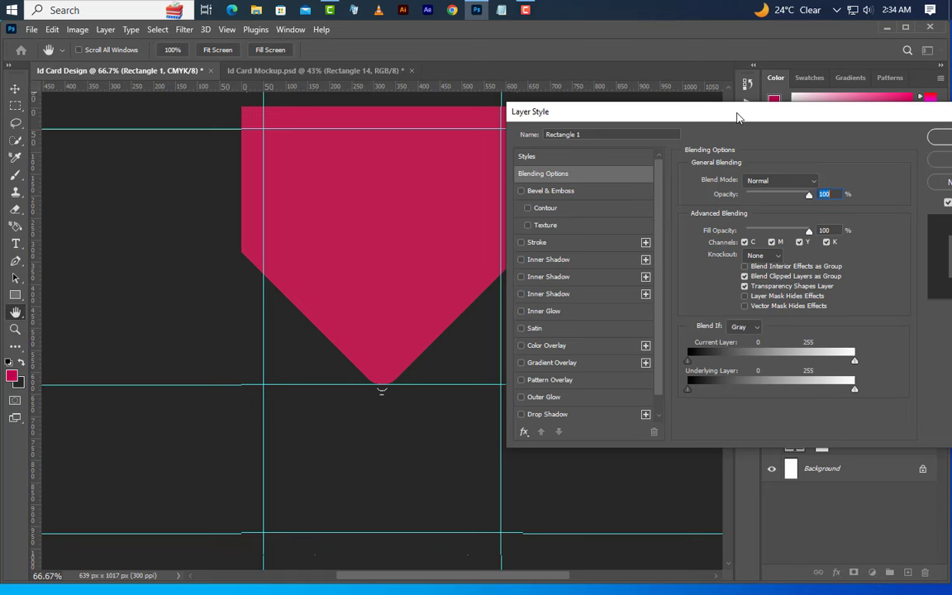
{"action": "left_click", "coordinate": [592, 189]}
{"action": "left_click", "coordinate": [775, 177]}
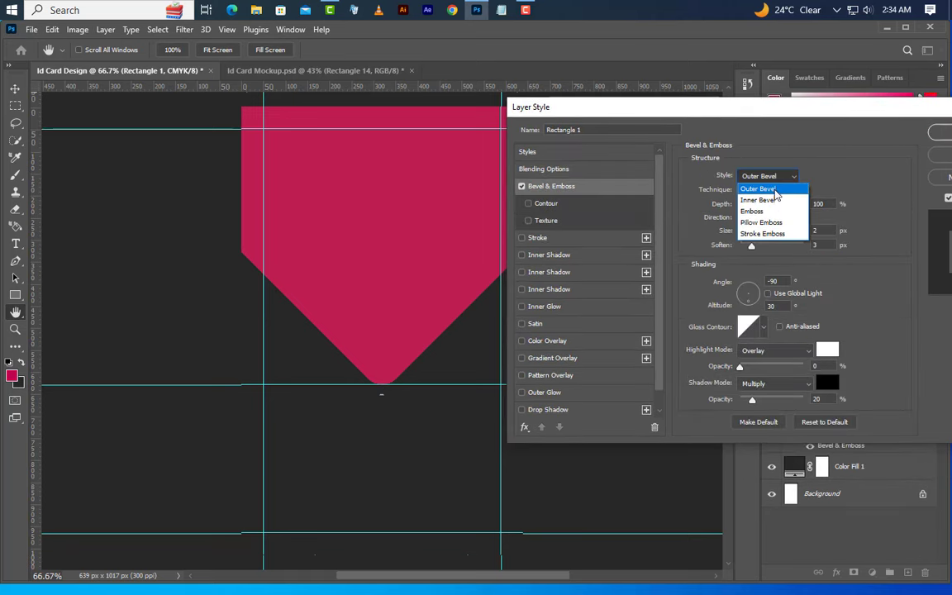
{"action": "left_click", "coordinate": [775, 188]}
{"action": "left_click", "coordinate": [773, 191]}
{"action": "left_click", "coordinate": [776, 205]}
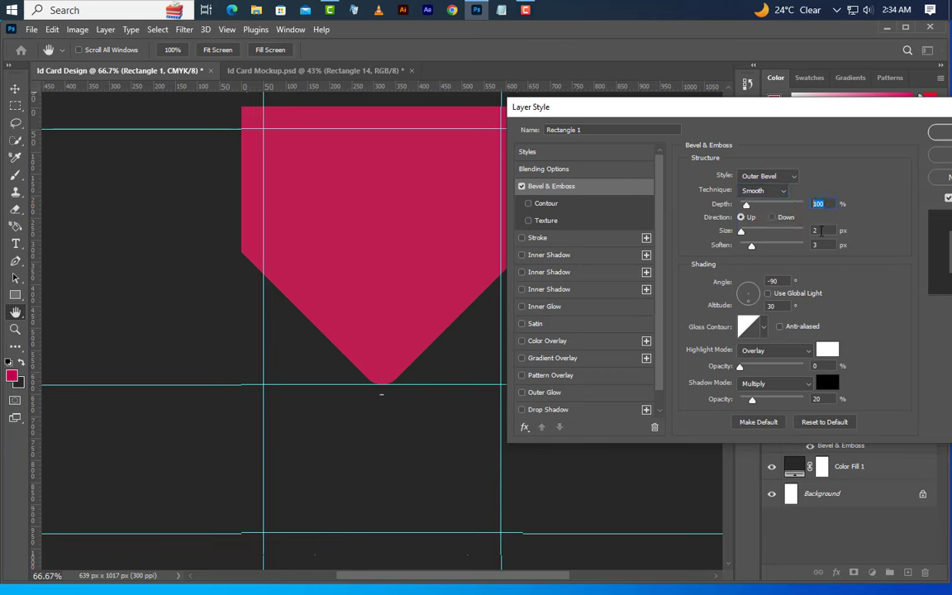
{"action": "left_click", "coordinate": [820, 230]}
{"action": "left_click", "coordinate": [774, 282]}
{"action": "left_click", "coordinate": [776, 307]}
- Set the bevel's shadow to Multiply in black #000000 at 20% opacity
{"action": "left_click", "coordinate": [793, 384]}
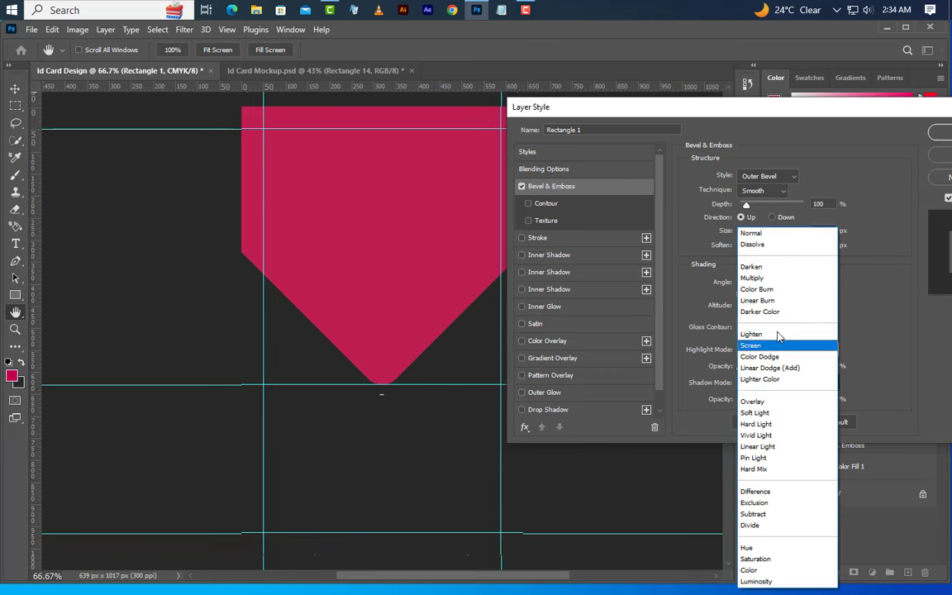
{"action": "left_click", "coordinate": [777, 279]}
{"action": "left_click", "coordinate": [825, 383]}
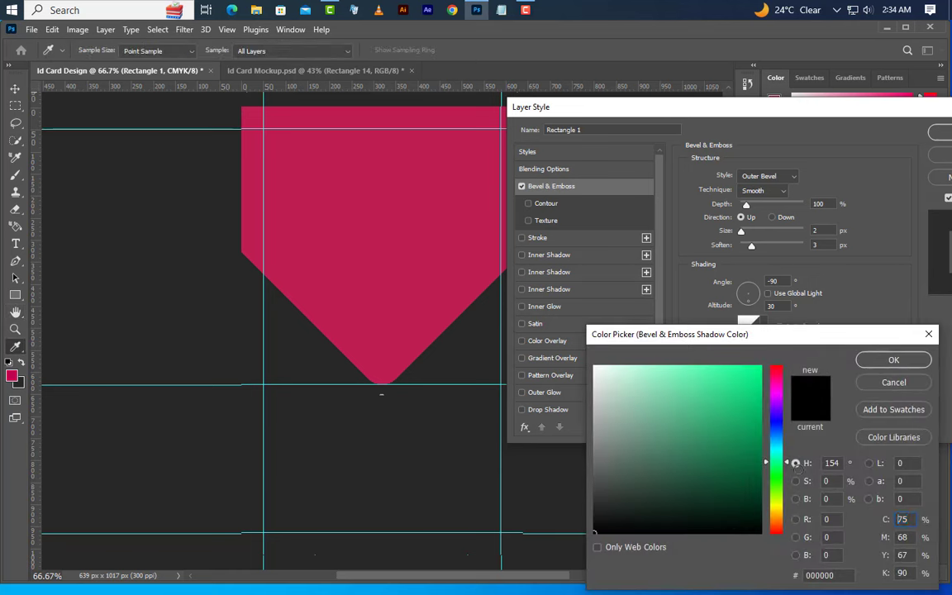
{"action": "left_click", "coordinate": [893, 359]}
{"action": "left_click", "coordinate": [825, 400]}
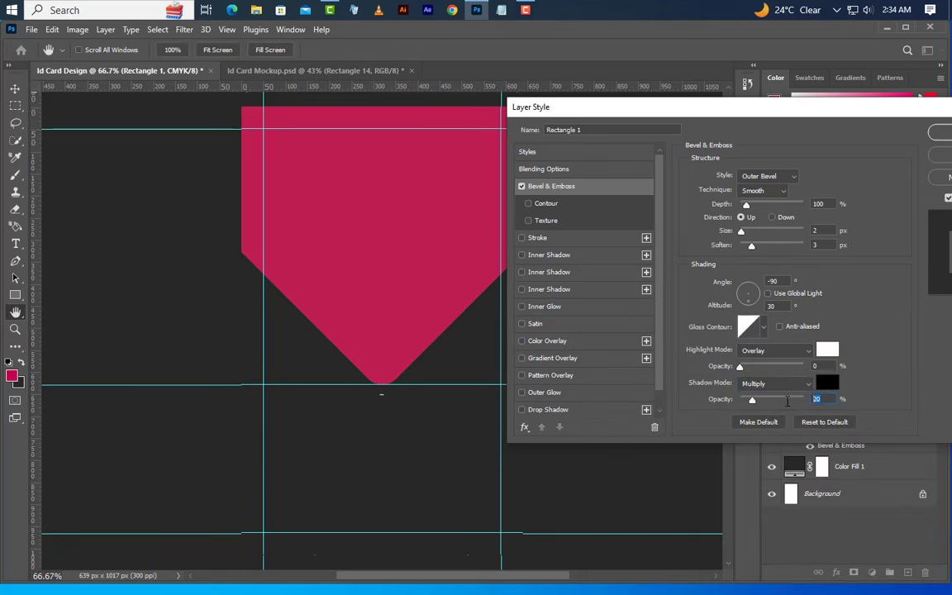
- Enable the first Inner Shadow: Multiply, black, 60% opacity, angle -90°, distance 2 px, choke 0%, size 3 px
{"action": "left_click", "coordinate": [592, 256]}
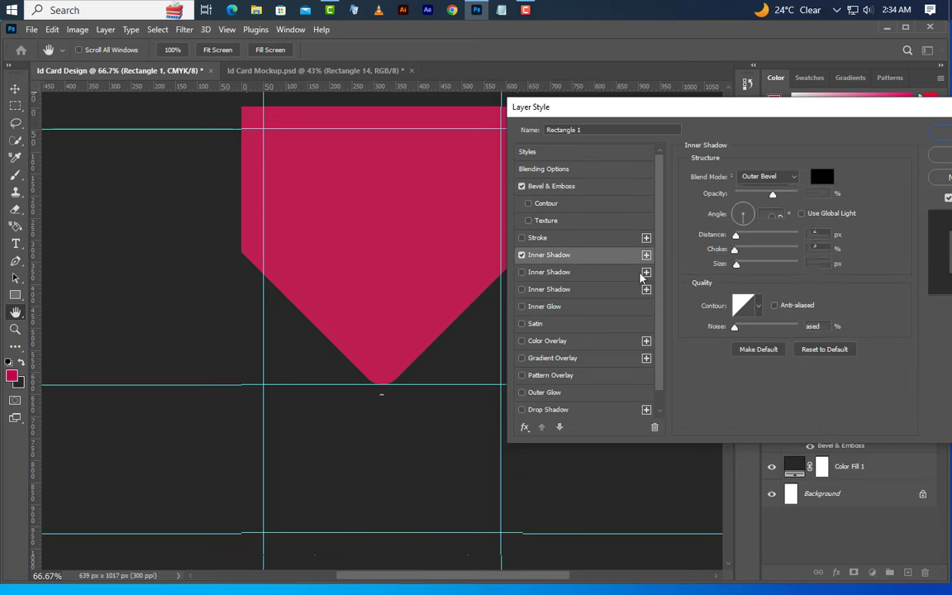
{"action": "left_click", "coordinate": [783, 181]}
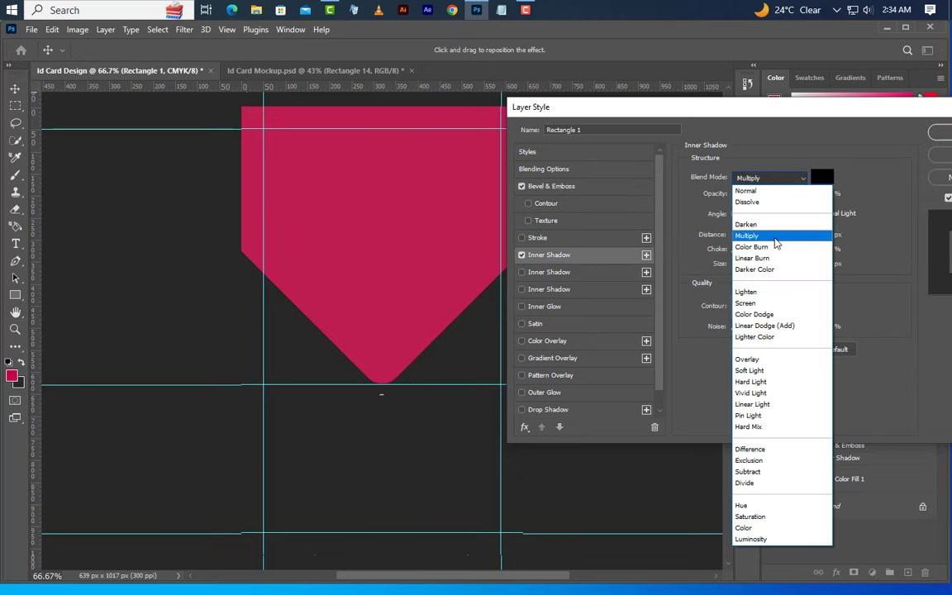
{"action": "left_click", "coordinate": [702, 234]}
{"action": "left_click", "coordinate": [817, 179]}
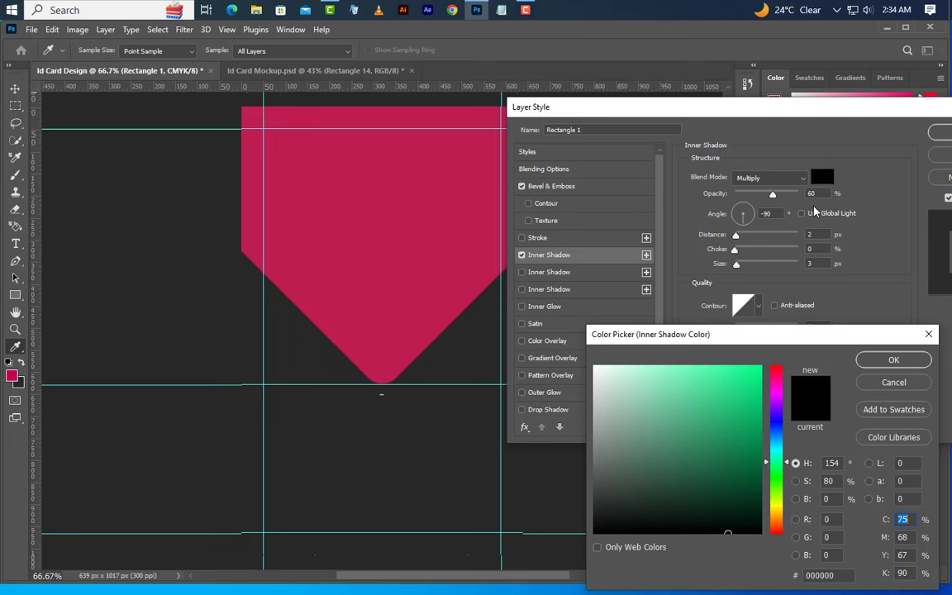
{"action": "left_click", "coordinate": [884, 366]}
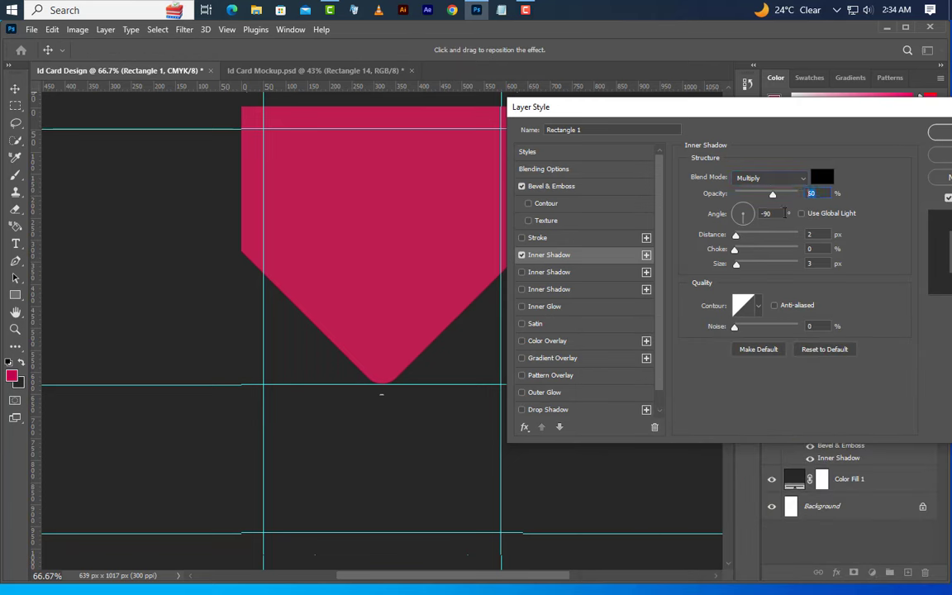
{"action": "key", "text": "Tab"}
{"action": "key", "text": "Tab"}
- Enable the second Inner Shadow: Multiply, black, 45% opacity, angle -90°, distance 5 px, choke 3%, size 5 px
{"action": "left_click", "coordinate": [589, 275]}
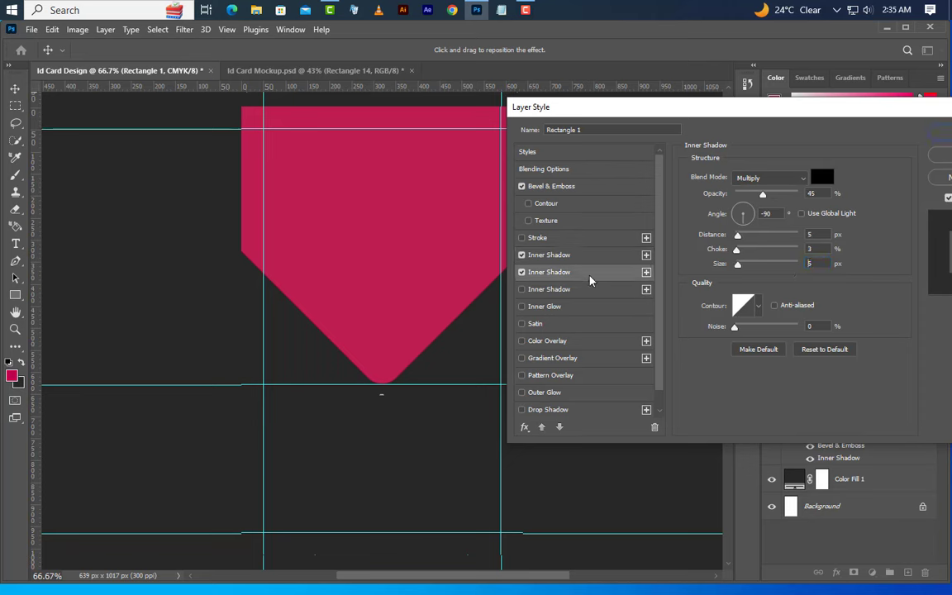
{"action": "left_click", "coordinate": [796, 193]}
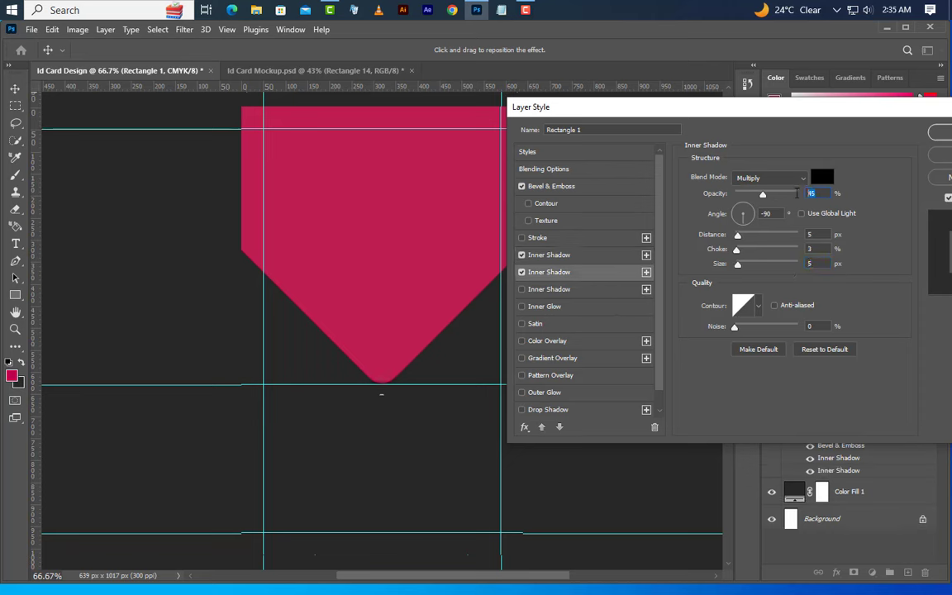
{"action": "key", "text": "Tab"}
{"action": "key", "text": "Tab"}
{"action": "key", "text": "Tab"}
{"action": "key", "text": "Tab"}
- Enable the third Inner Shadow: Multiply, black, 30% opacity, angle -90°, distance 7 px, choke 5%, size 10 px
{"action": "left_click", "coordinate": [619, 292]}
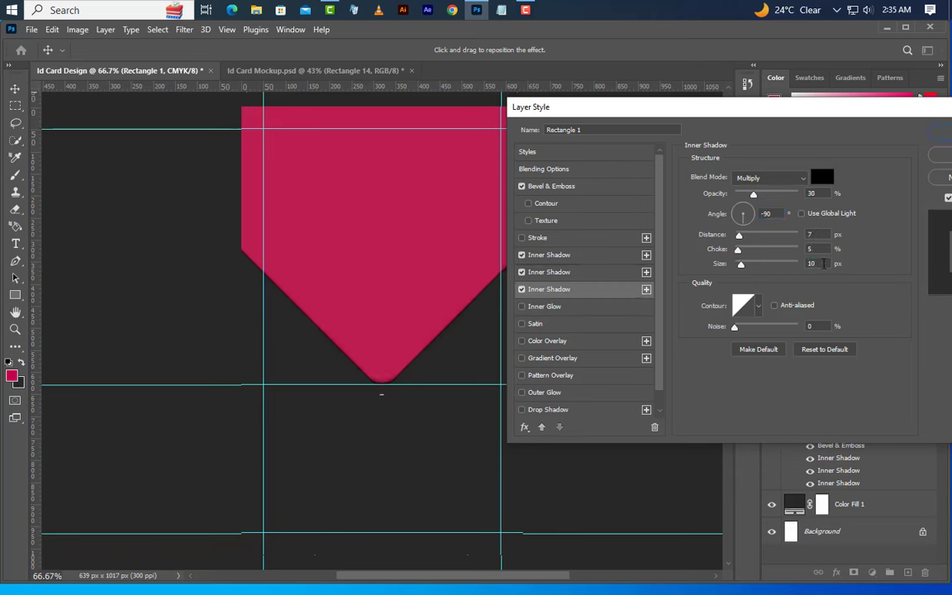
{"action": "left_click_drag", "start_coordinate": [820, 193], "coordinate": [757, 216]}
{"action": "left_click_drag", "start_coordinate": [814, 234], "coordinate": [806, 264]}
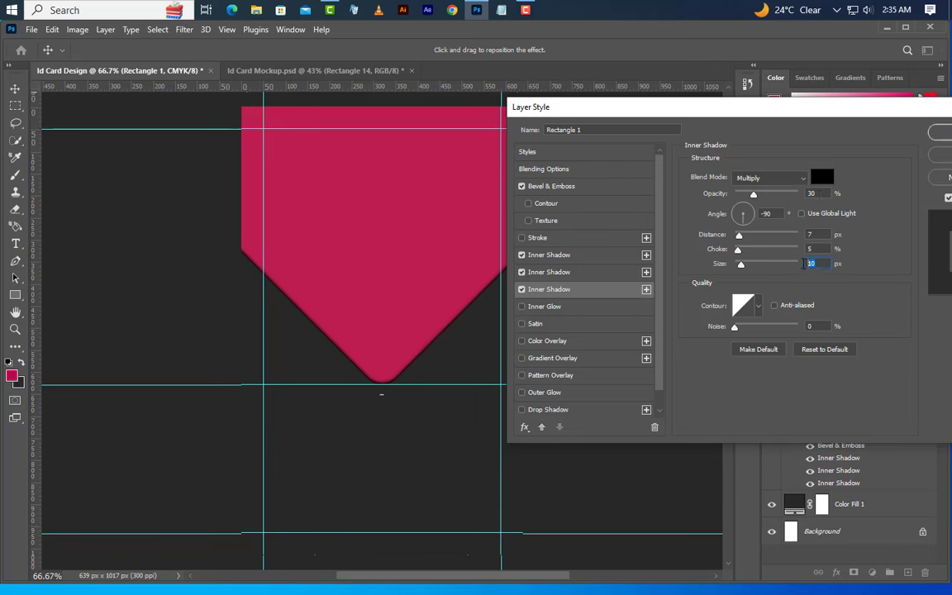
- Enable the Inner Glow: Multiply, black #000000, 20% opacity, Softer, Edge, choke 10%, size 50 px, range 50%, and apply the layer style
{"action": "left_click", "coordinate": [581, 308]}
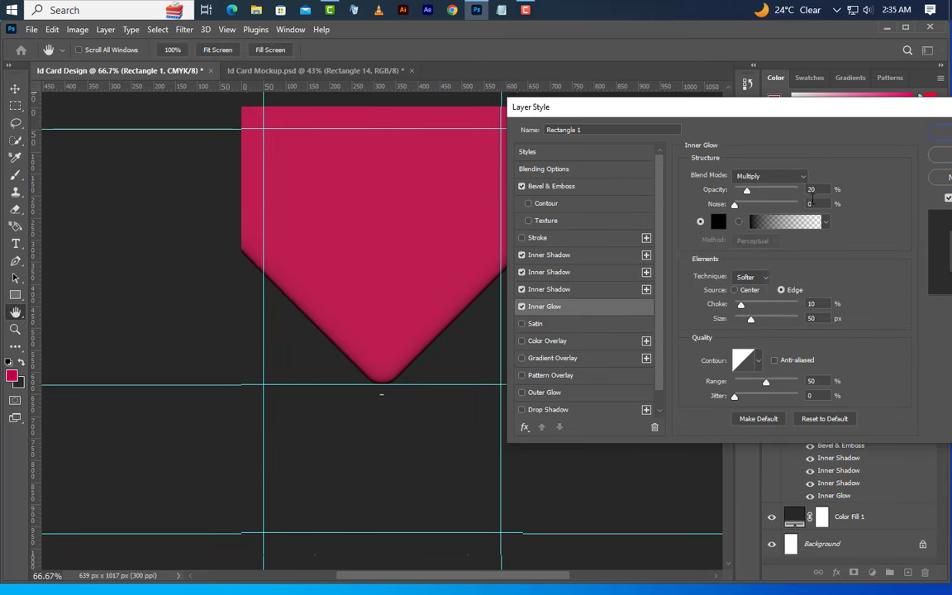
{"action": "left_click", "coordinate": [769, 176]}
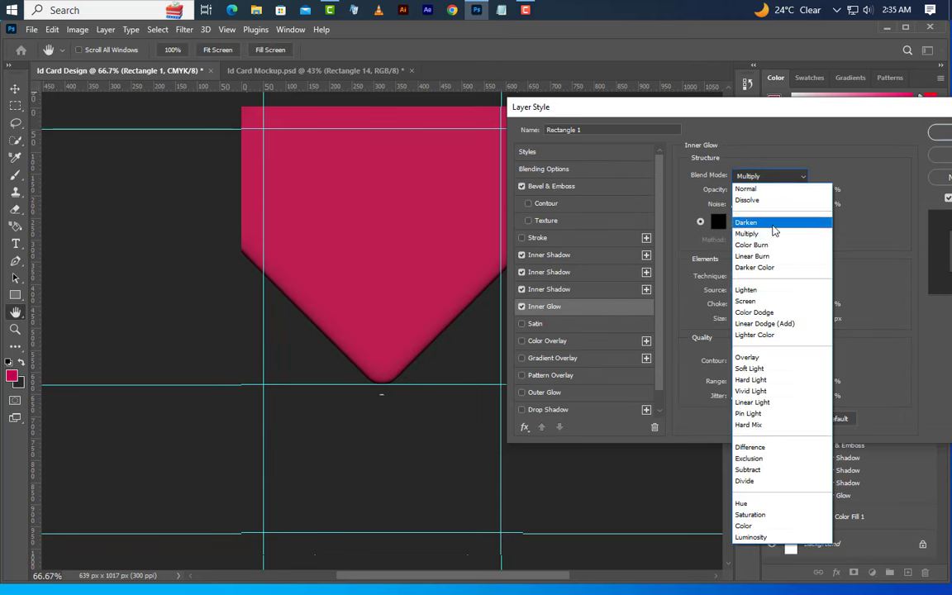
{"action": "left_click", "coordinate": [771, 237]}
{"action": "left_click", "coordinate": [717, 223]}
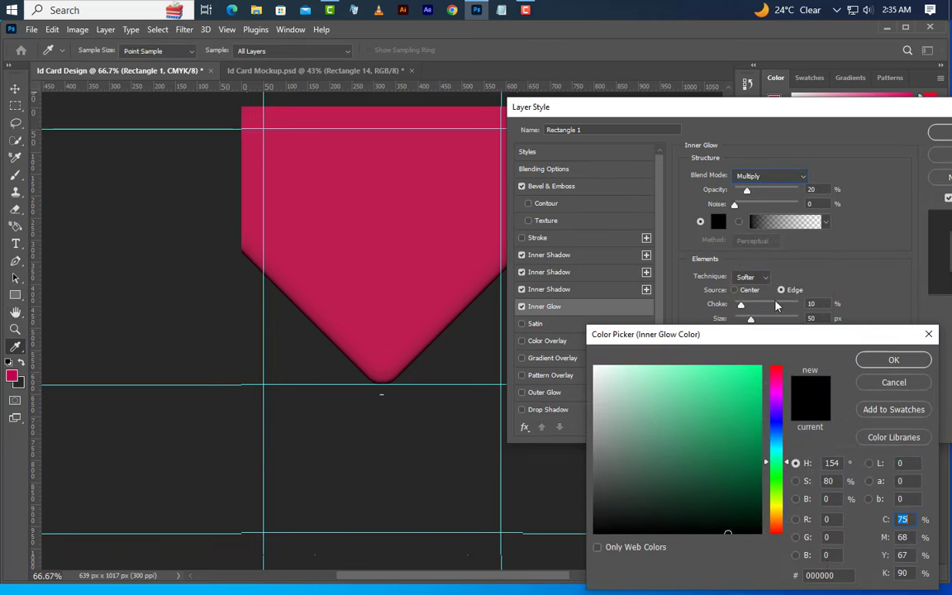
{"action": "left_click", "coordinate": [831, 576]}
{"action": "left_click", "coordinate": [889, 369]}
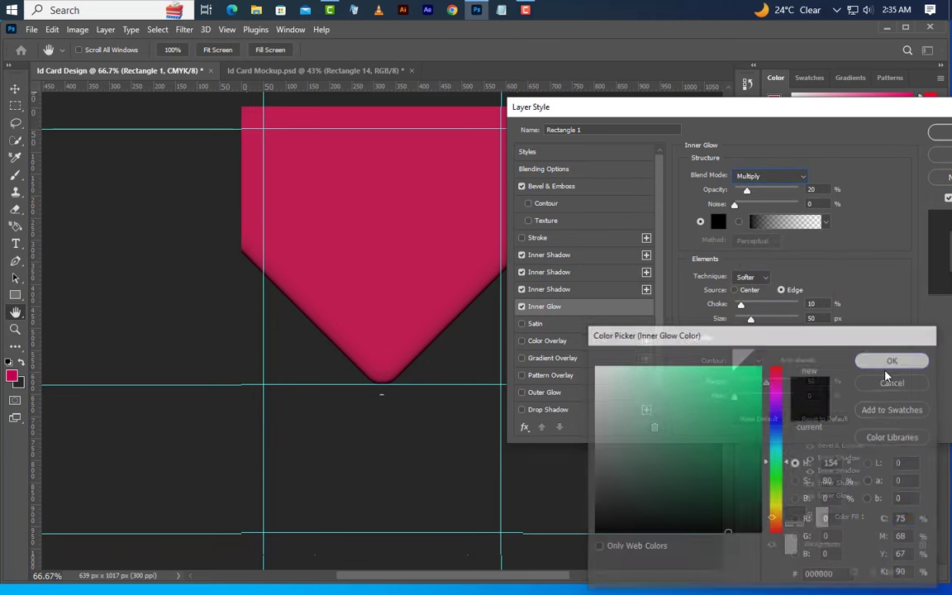
{"action": "left_click", "coordinate": [820, 318]}
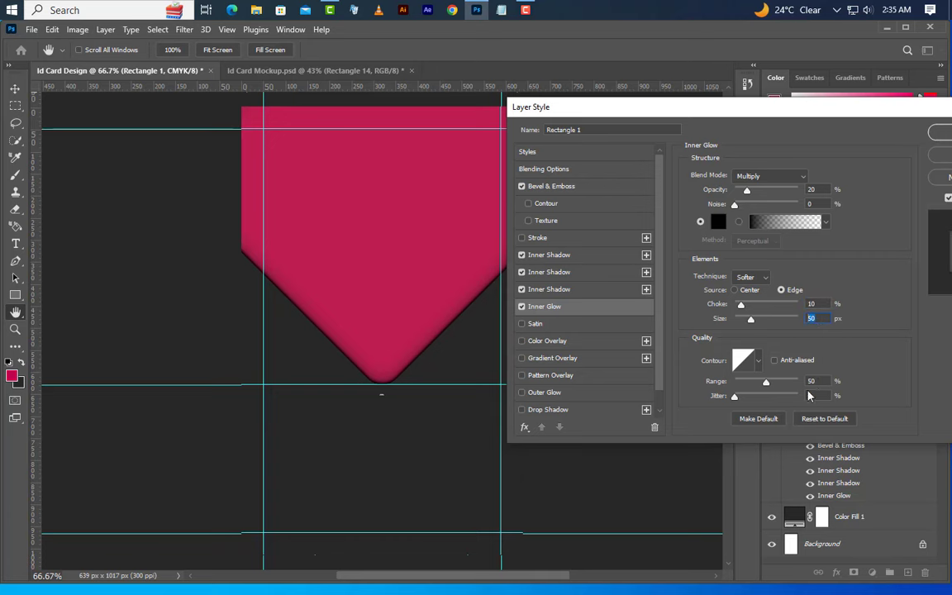
{"action": "left_click", "coordinate": [820, 381]}
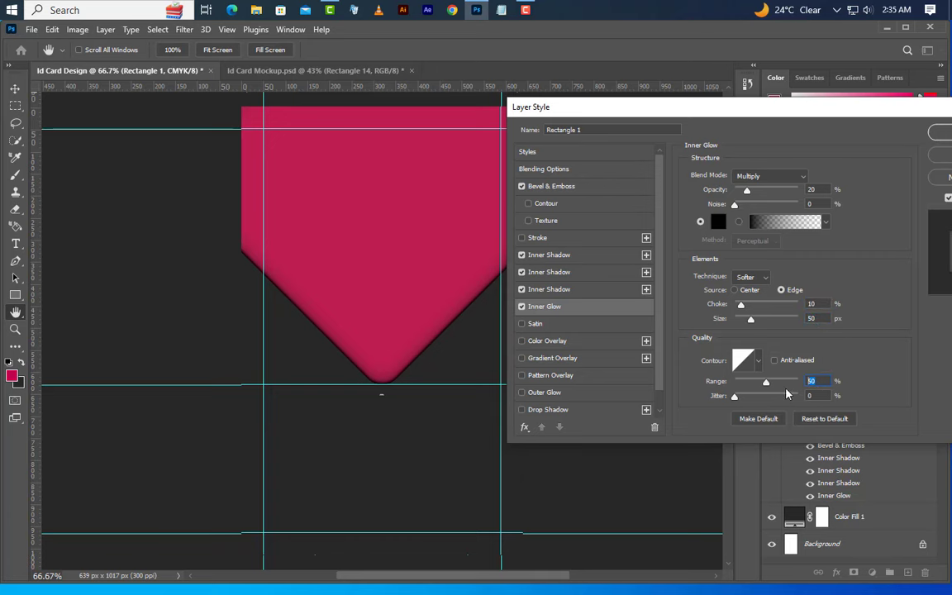
{"action": "left_click", "coordinate": [939, 133]}
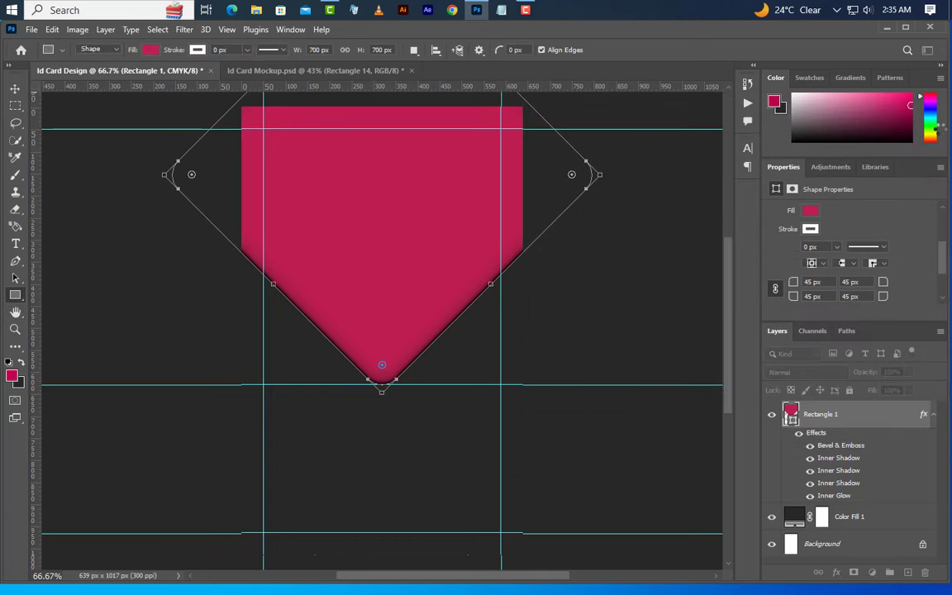
{"action": "left_click", "coordinate": [933, 415]}
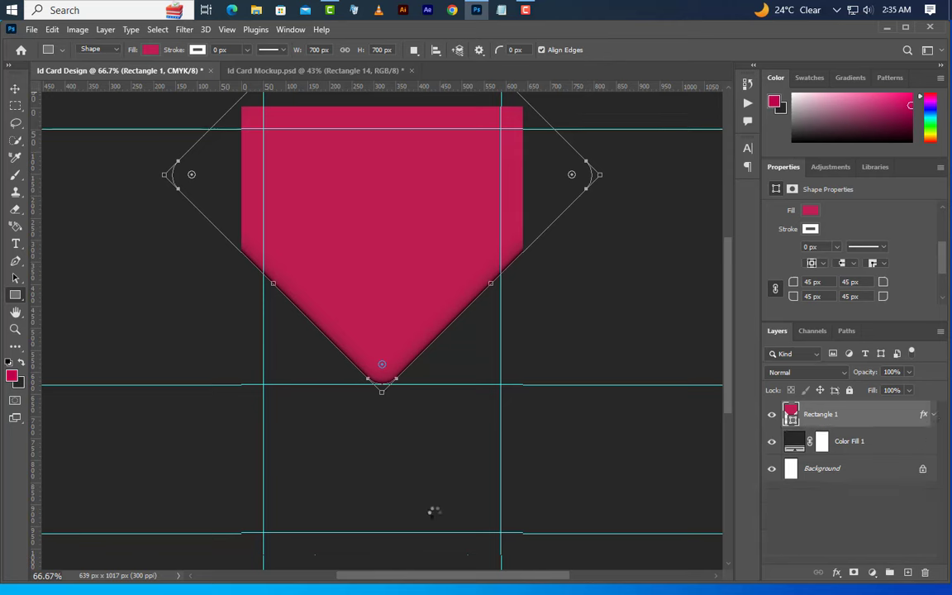
- Add a horizontal guide at 508 px
{"action": "left_click", "coordinate": [226, 28]}
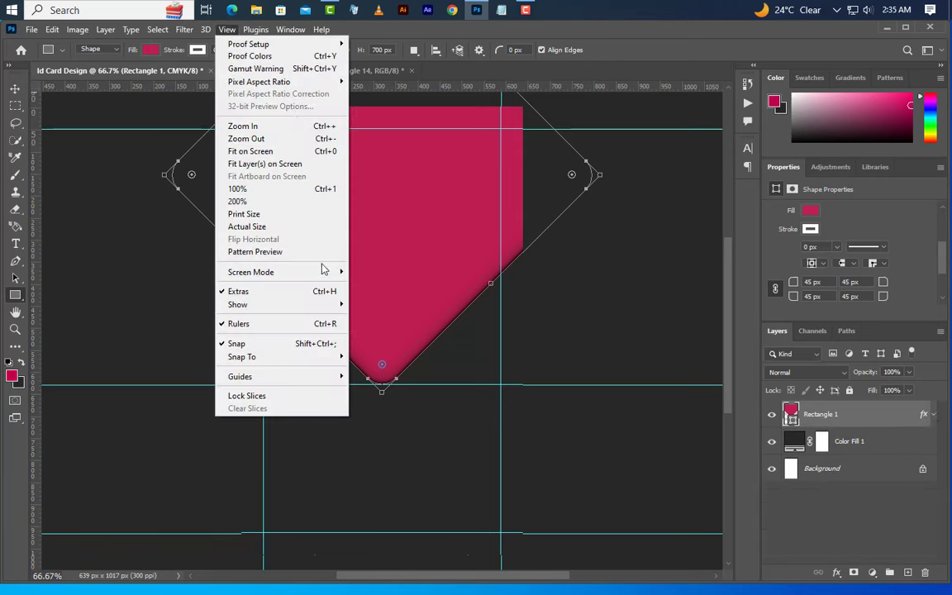
{"action": "mouse_move", "coordinate": [297, 377]}
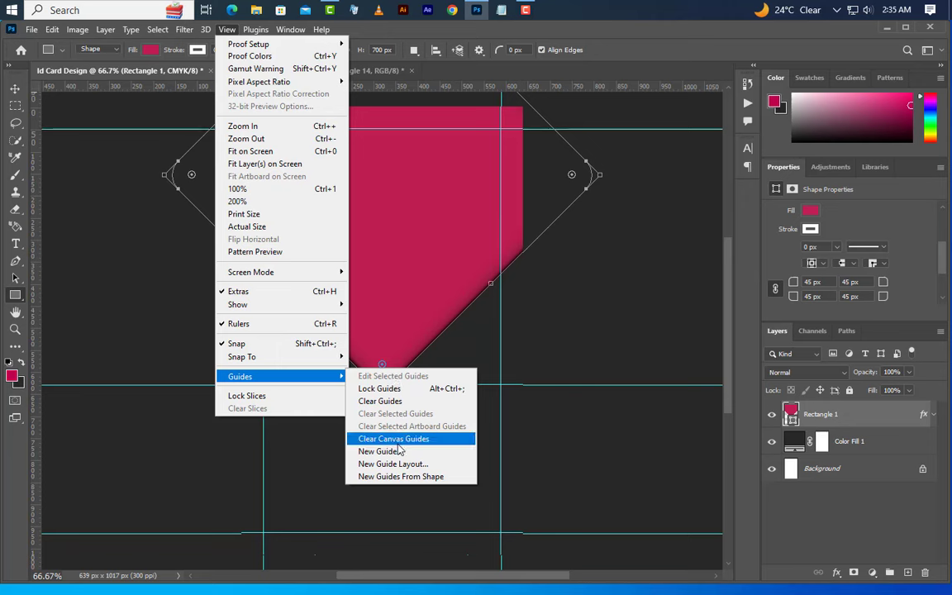
{"action": "left_click", "coordinate": [399, 451]}
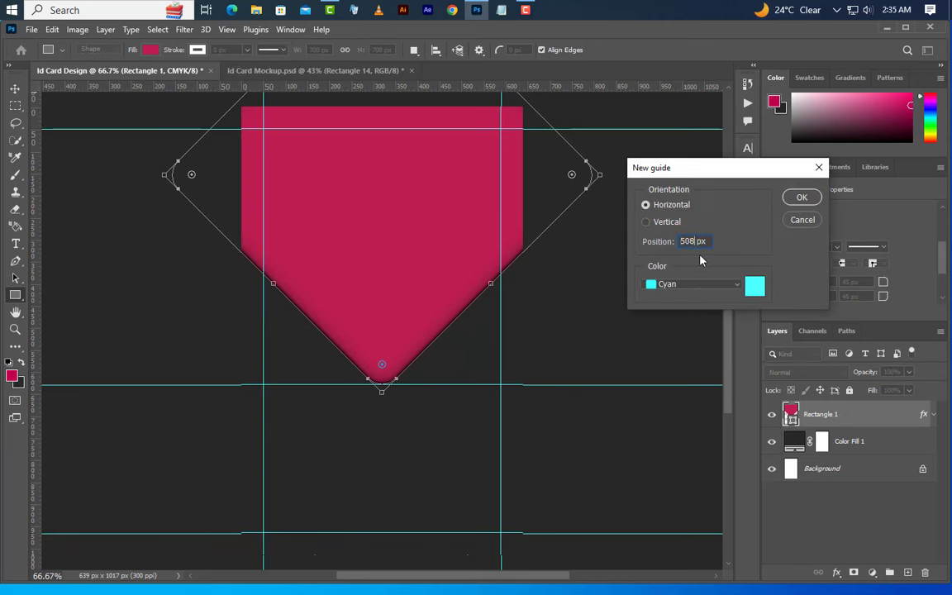
{"action": "left_click", "coordinate": [801, 197]}
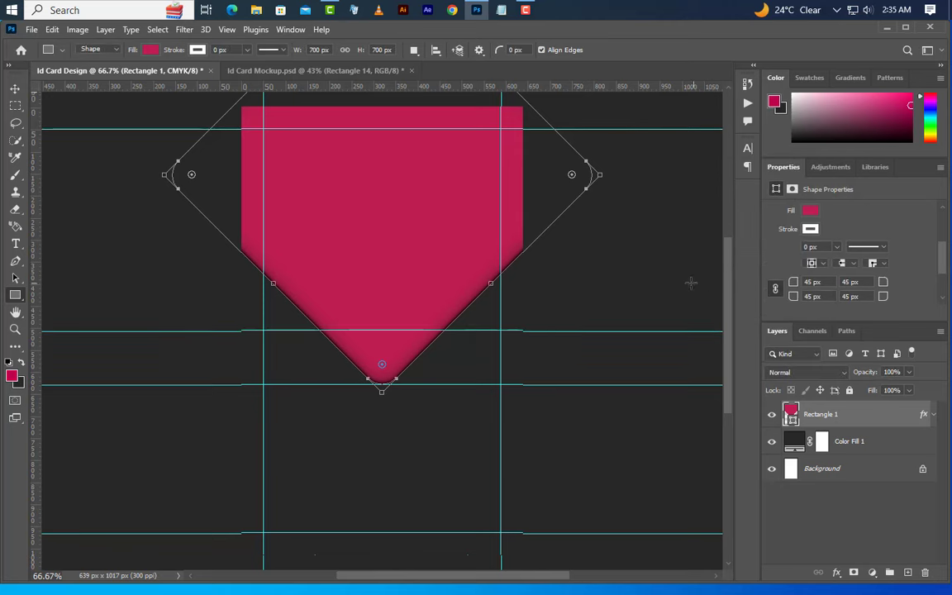
- Duplicate the Rectangle 1 layer and move the copy straight up until its lower tip meets the 508 px guide
{"action": "right_click", "coordinate": [881, 419]}
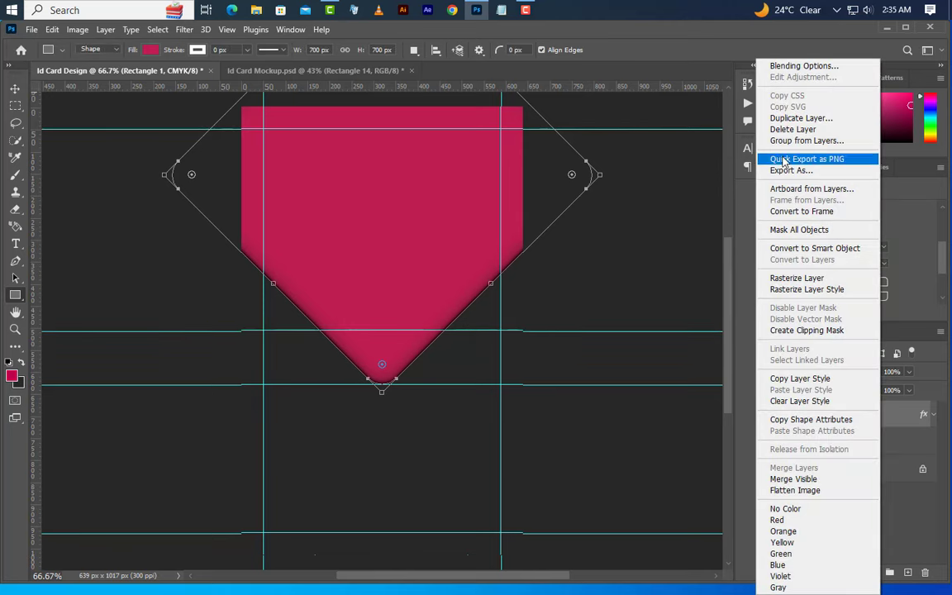
{"action": "left_click", "coordinate": [810, 120]}
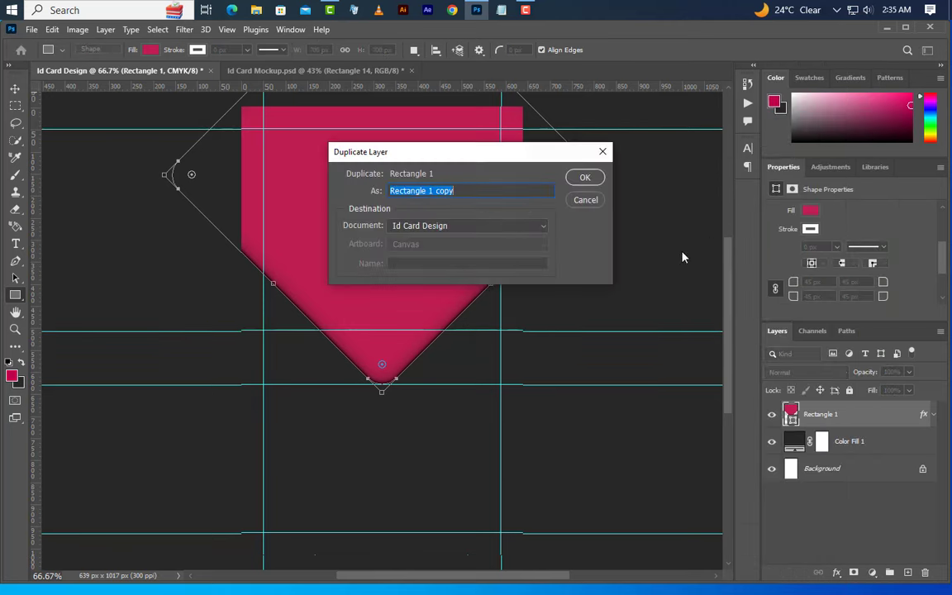
{"action": "left_click", "coordinate": [585, 177]}
{"action": "key", "text": "v"}
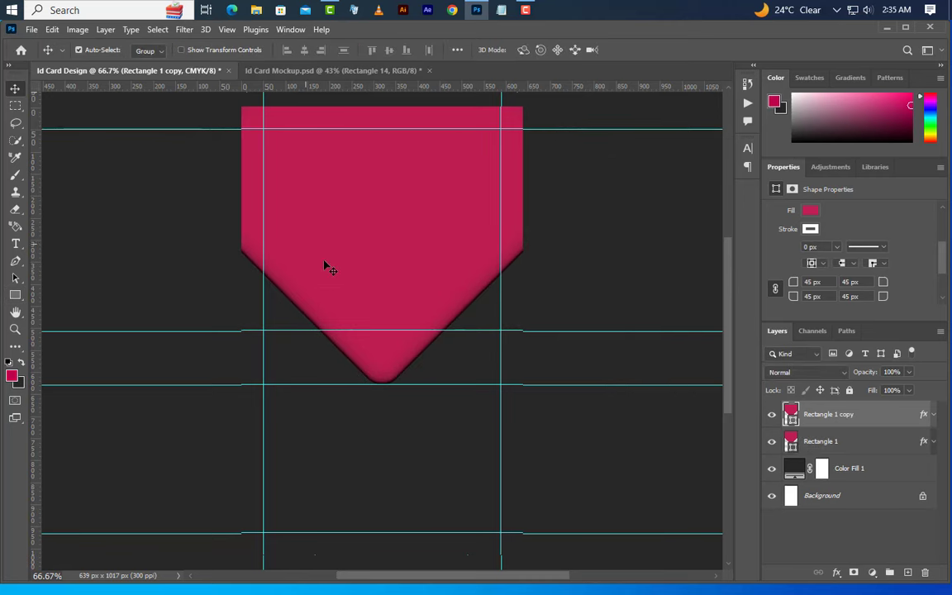
{"action": "left_click_drag", "start_coordinate": [385, 297], "coordinate": [387, 246]}
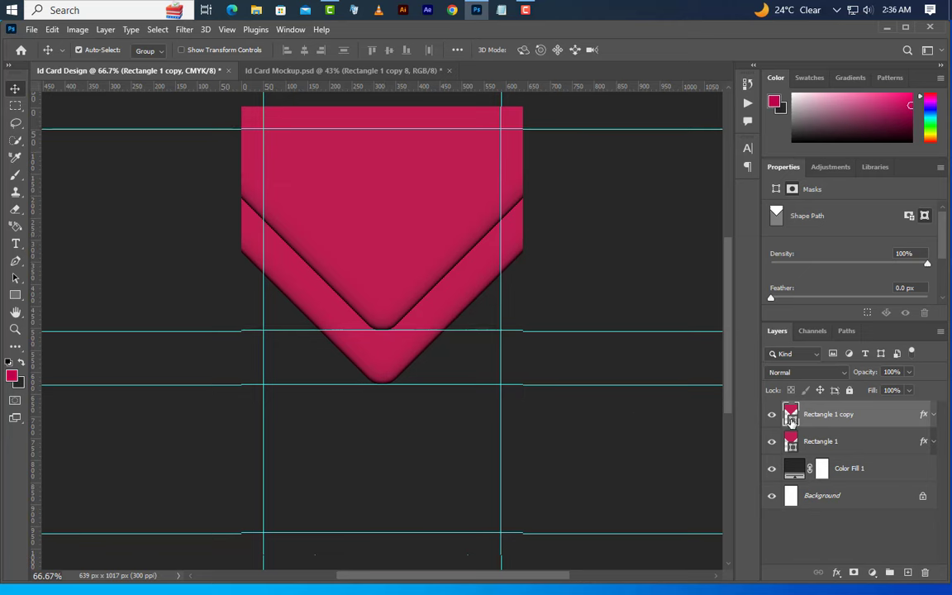
- Recolor the Rectangle 1 copy white and clear its layer style
{"action": "double_click", "coordinate": [791, 419]}
{"action": "mouse_move", "coordinate": [691, 381]}
{"action": "left_mouse_down"}
{"action": "mouse_move", "coordinate": [621, 388]}
{"action": "mouse_move", "coordinate": [518, 305]}
{"action": "left_mouse_up"}
{"action": "left_click", "coordinate": [892, 361]}
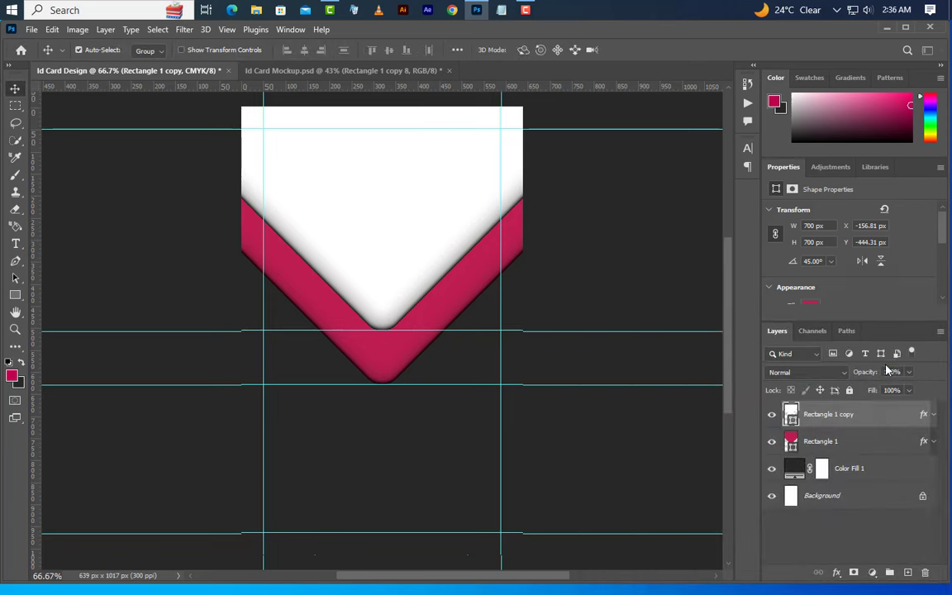
{"action": "right_click", "coordinate": [880, 417]}
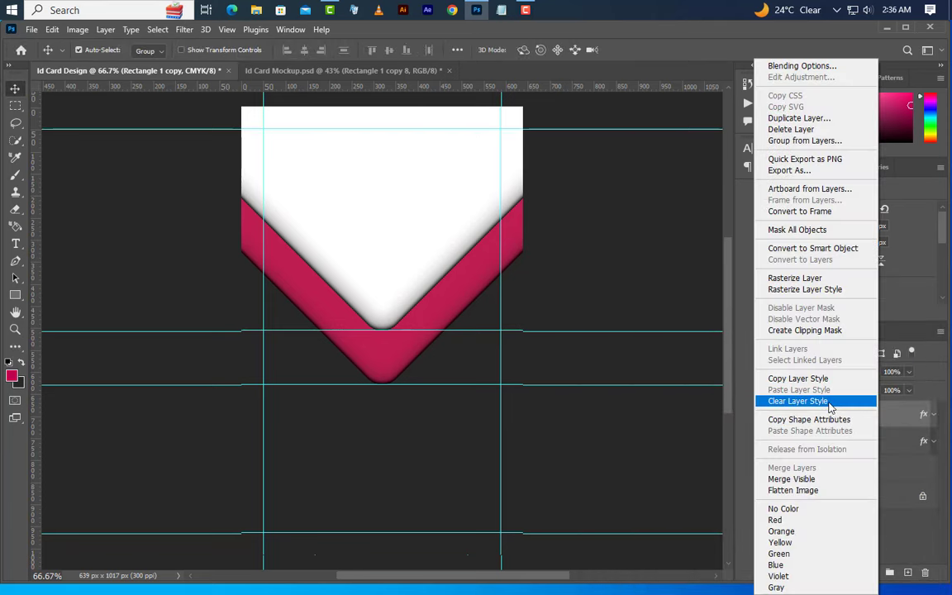
{"action": "left_click", "coordinate": [830, 401]}
- Enable a first Drop Shadow on the white shape: Normal, black, 35% opacity, angle 90°, distance 5 px, spread 0%, size 5 px
{"action": "right_click", "coordinate": [880, 418]}
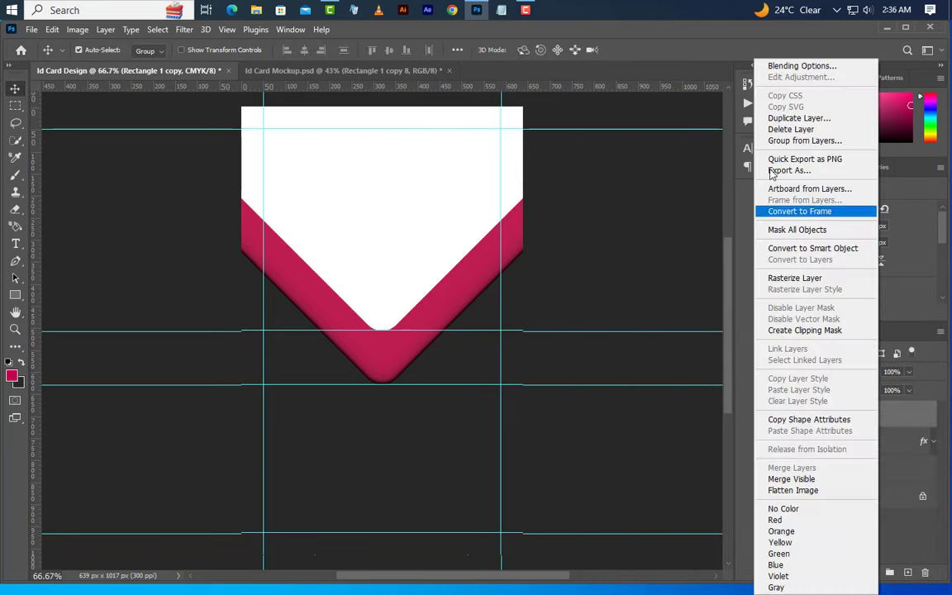
{"action": "left_click", "coordinate": [794, 66]}
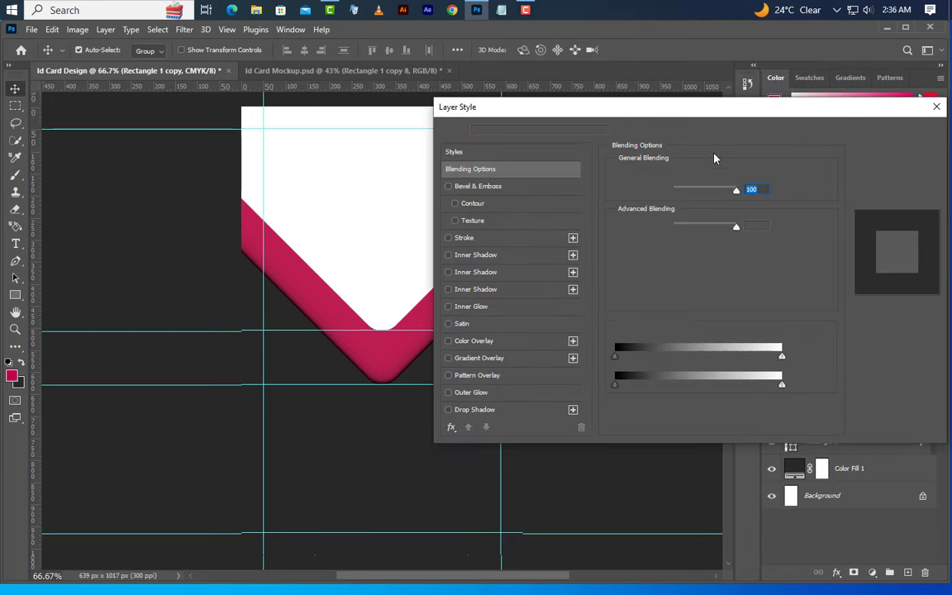
{"action": "left_click_drag", "start_coordinate": [595, 110], "coordinate": [659, 108]}
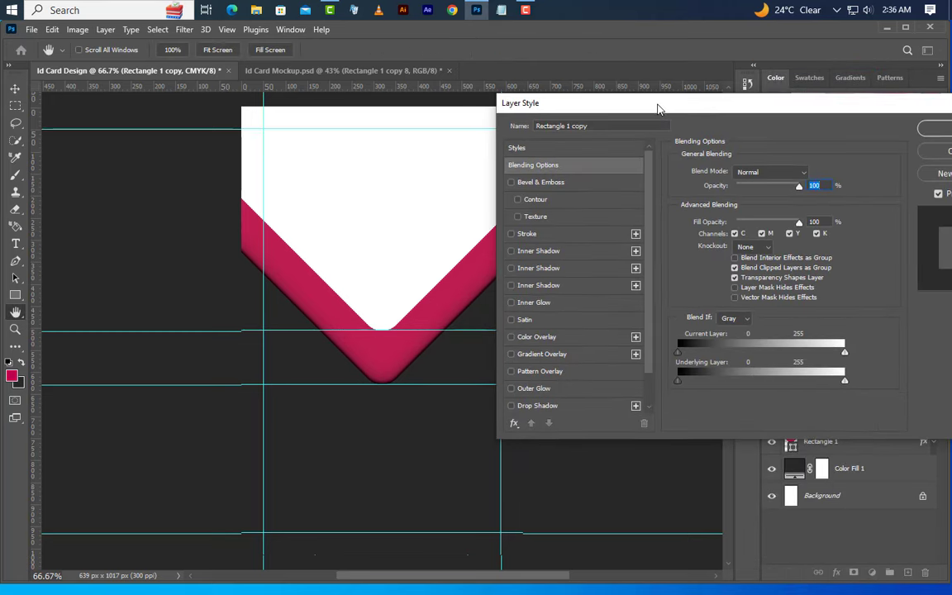
{"action": "left_click", "coordinate": [574, 406]}
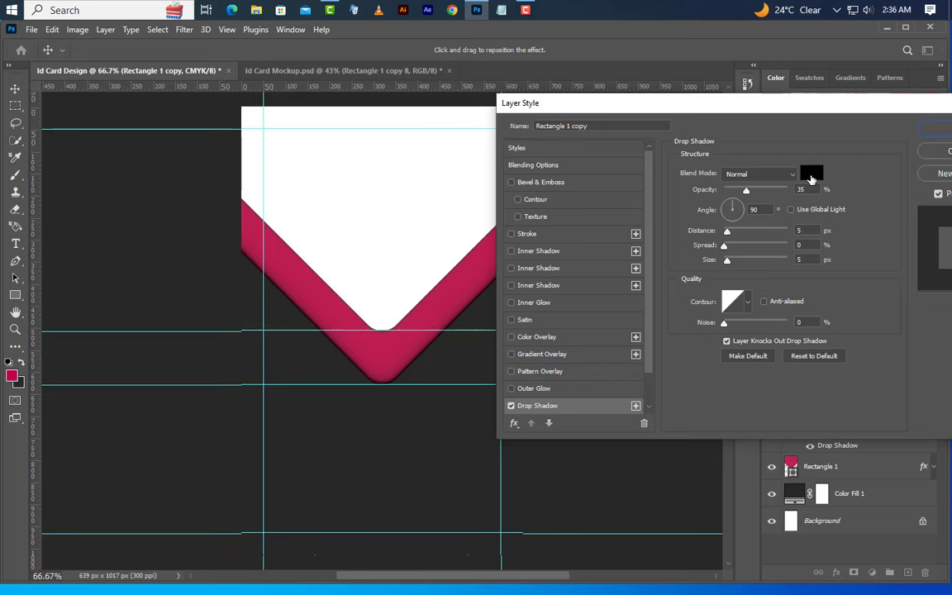
{"action": "left_click", "coordinate": [747, 210]}
{"action": "key", "text": "Tab"}
{"action": "key", "text": "Tab"}
{"action": "key", "text": "Tab"}
- Enable the second Drop Shadow: Normal, black, 25% opacity, angle 90°, distance 7 px, spread 0%, size 10 px
{"action": "scroll", "coordinate": [613, 357], "scroll_direction": "down", "scroll_amount": 2}
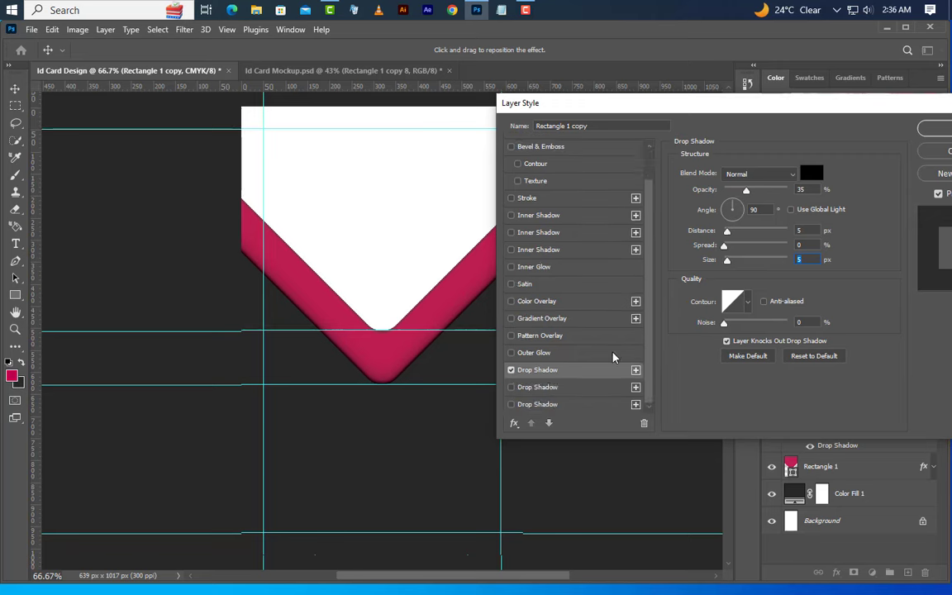
{"action": "left_click", "coordinate": [583, 389]}
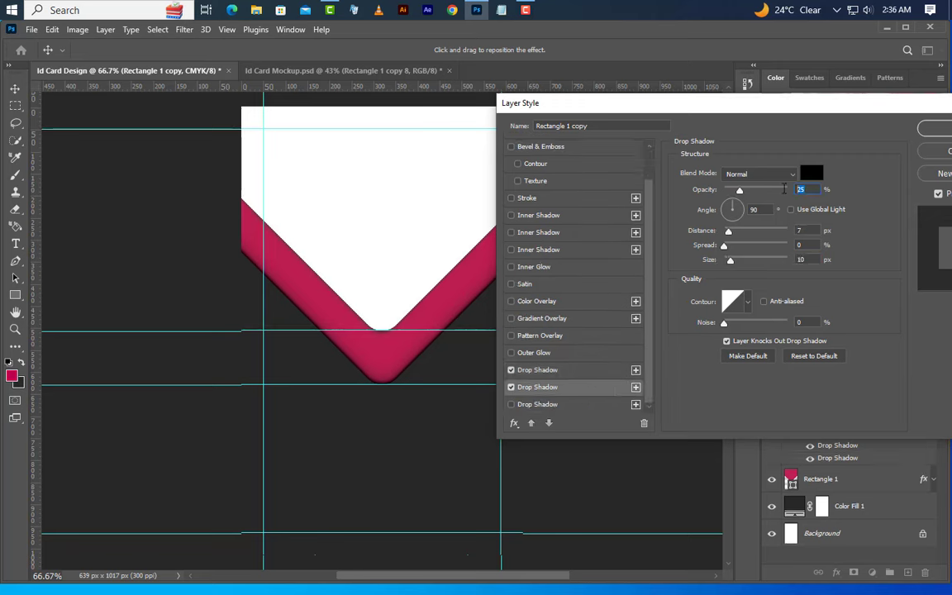
{"action": "key", "text": "Tab"}
{"action": "key", "text": "Tab"}
{"action": "key", "text": "Tab"}
{"action": "key", "text": "Tab"}
- Enable the third Drop Shadow: Normal, black, 10% opacity, angle 90°, distance 20 px, spread 0%, size 25 px, and apply the style
{"action": "left_click", "coordinate": [634, 404]}
{"action": "key", "text": "Tab"}
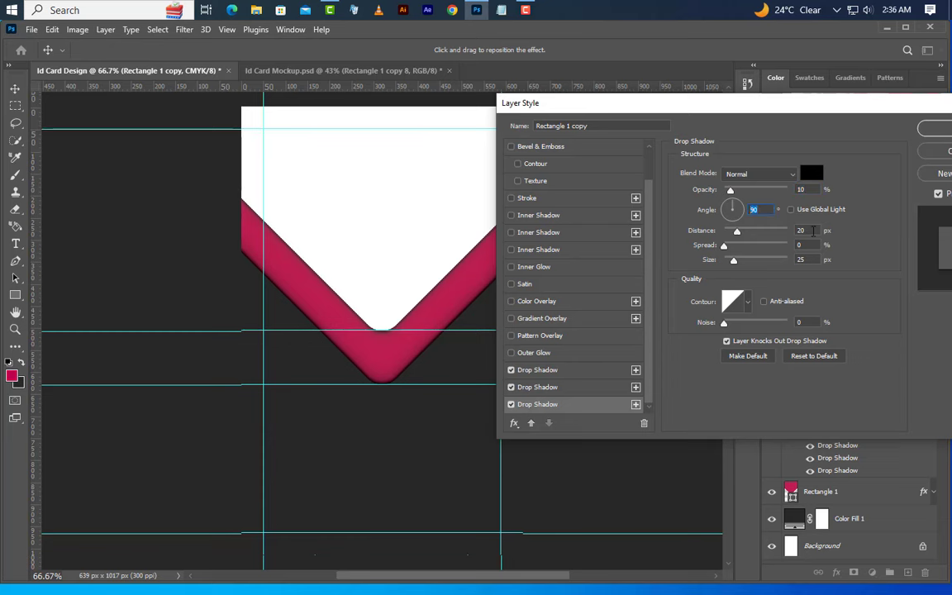
{"action": "key", "text": "Tab"}
{"action": "left_click", "coordinate": [937, 131]}
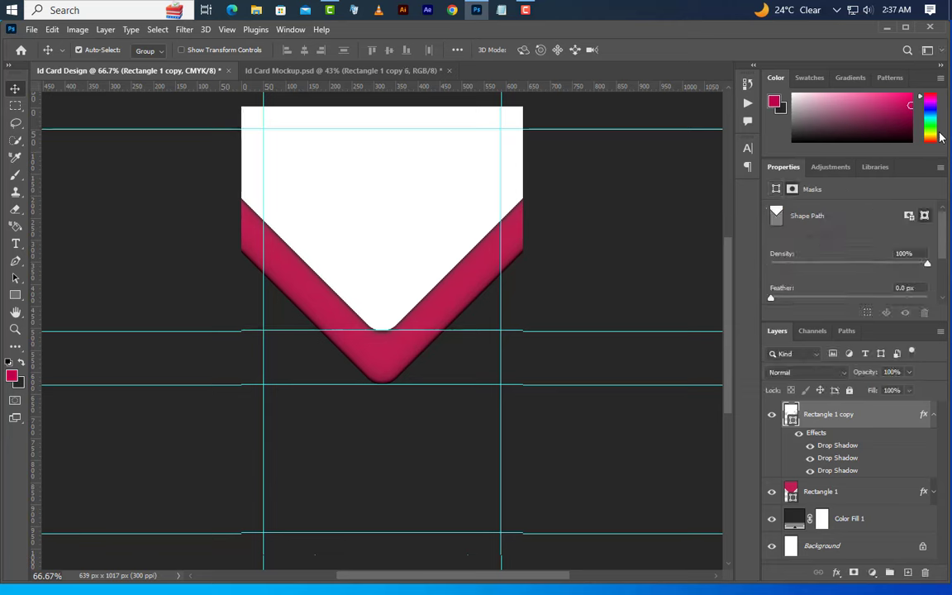
- Add a horizontal guide at about 355 px, above the 508 px guide
{"action": "left_click", "coordinate": [228, 30]}
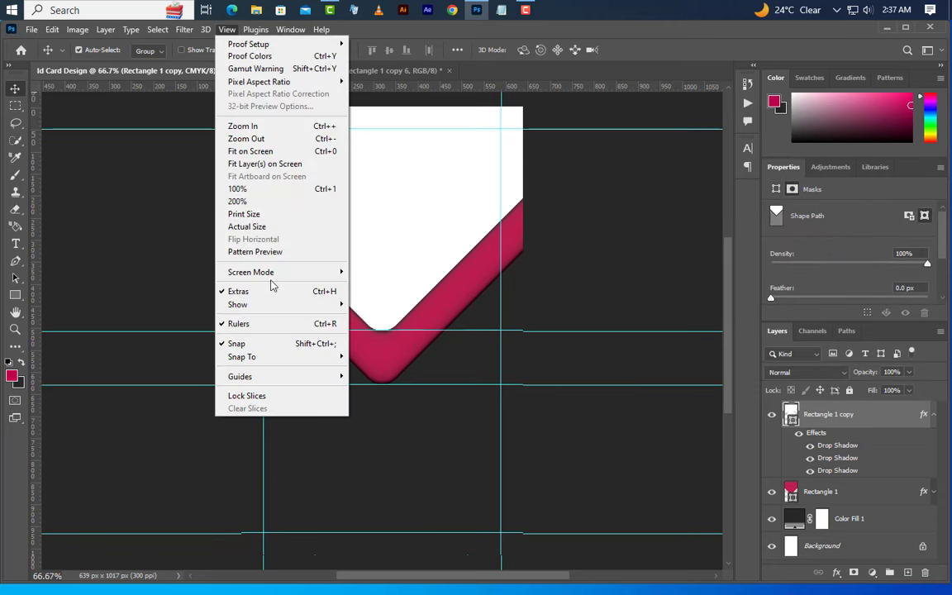
{"action": "mouse_move", "coordinate": [248, 376]}
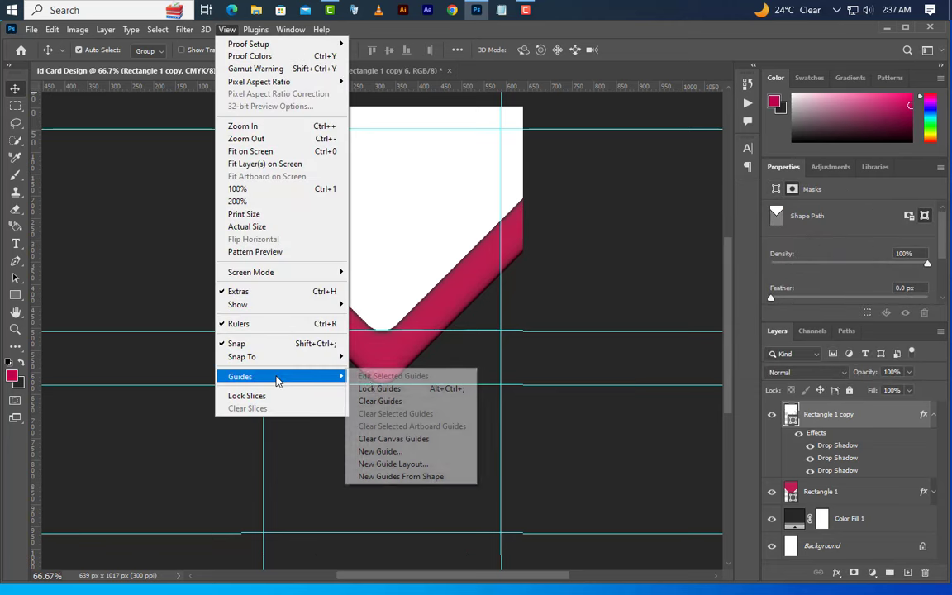
{"action": "left_click", "coordinate": [379, 452]}
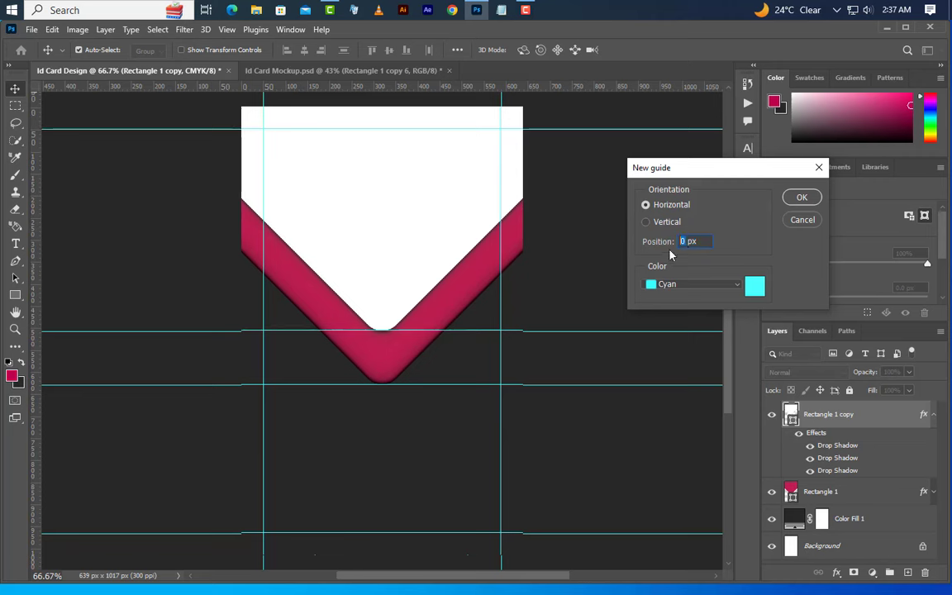
{"action": "type", "text": "300"}
{"action": "left_click", "coordinate": [801, 197]}
- Duplicate the white Rectangle 1 copy layer and collapse the effects lists of both white shape layers
{"action": "right_click", "coordinate": [882, 418]}
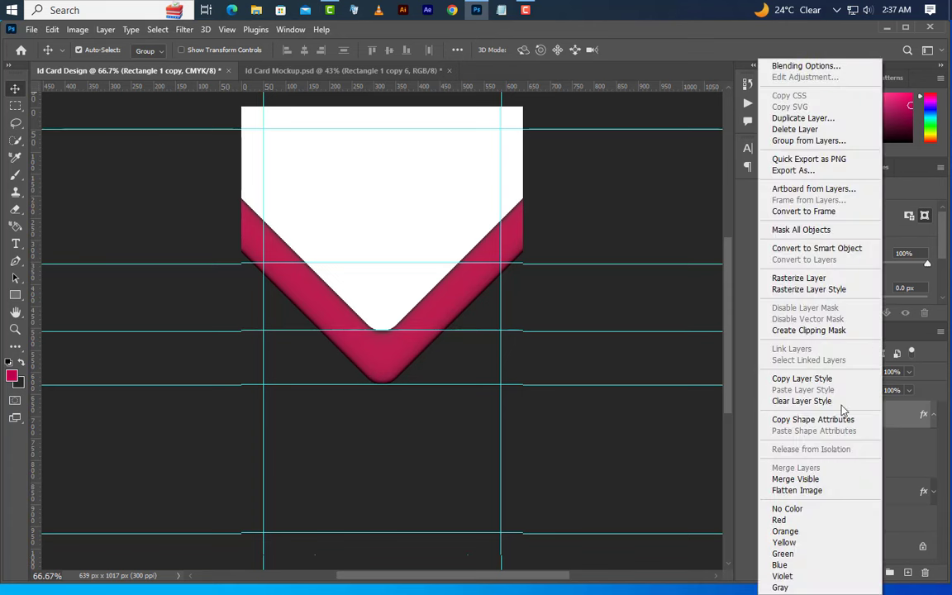
{"action": "left_click", "coordinate": [802, 118]}
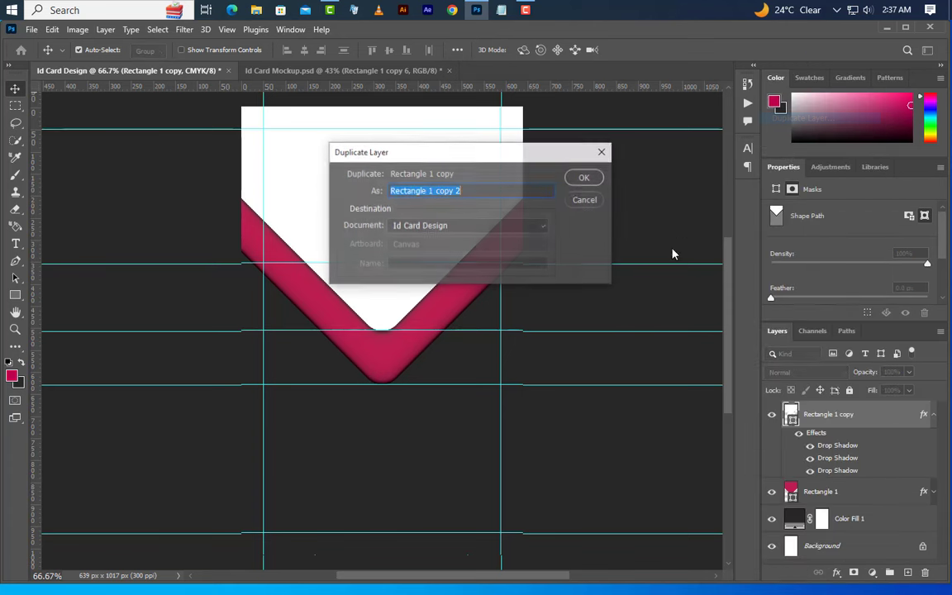
{"action": "left_click", "coordinate": [576, 183]}
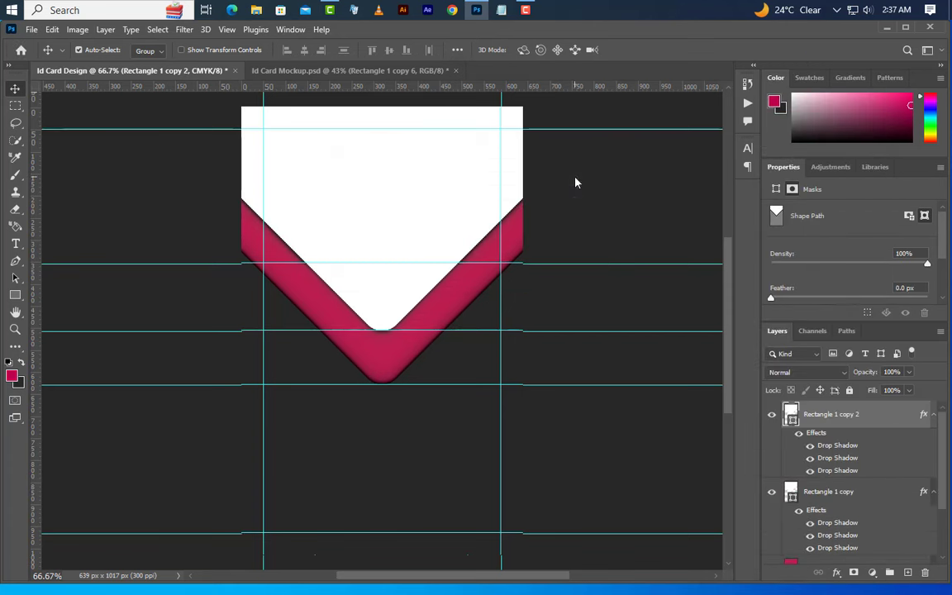
{"action": "left_click", "coordinate": [934, 415]}
{"action": "left_click", "coordinate": [934, 442]}
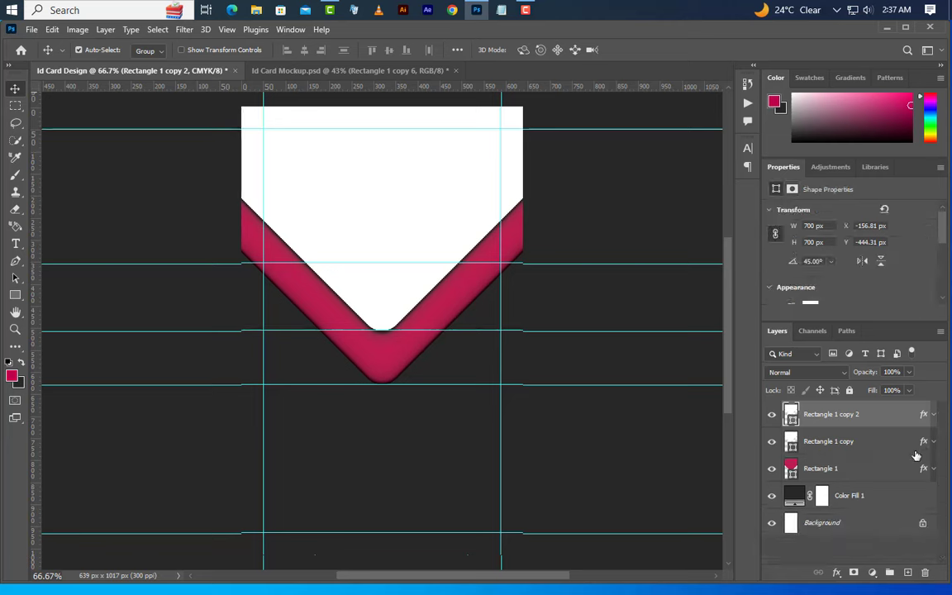
- Recolor the Rectangle 1 copy 2 shape to crimson #bf024e and move it straight up so its tip meets the 355 px guide
{"action": "double_click", "coordinate": [791, 417]}
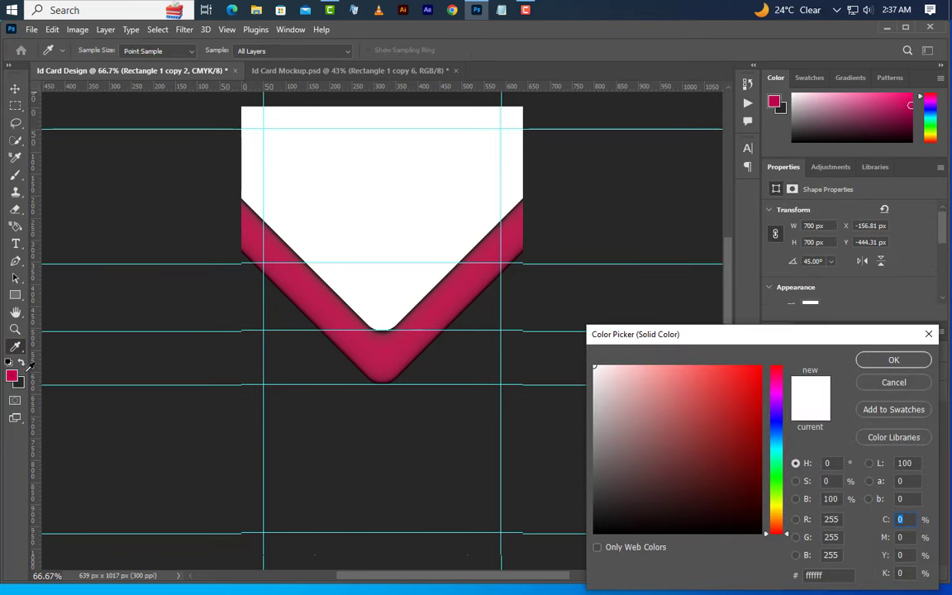
{"action": "left_click", "coordinate": [15, 375]}
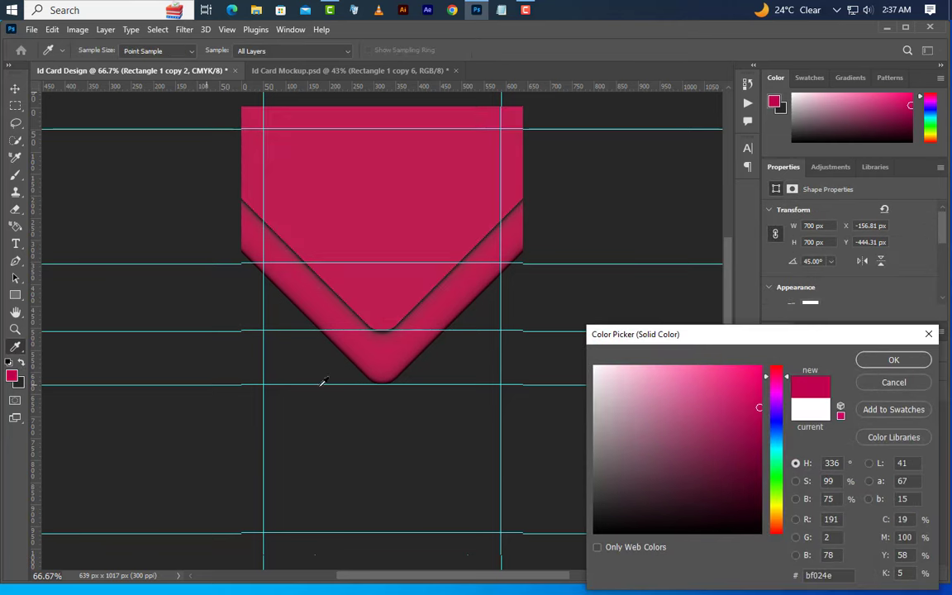
{"action": "left_click", "coordinate": [881, 365]}
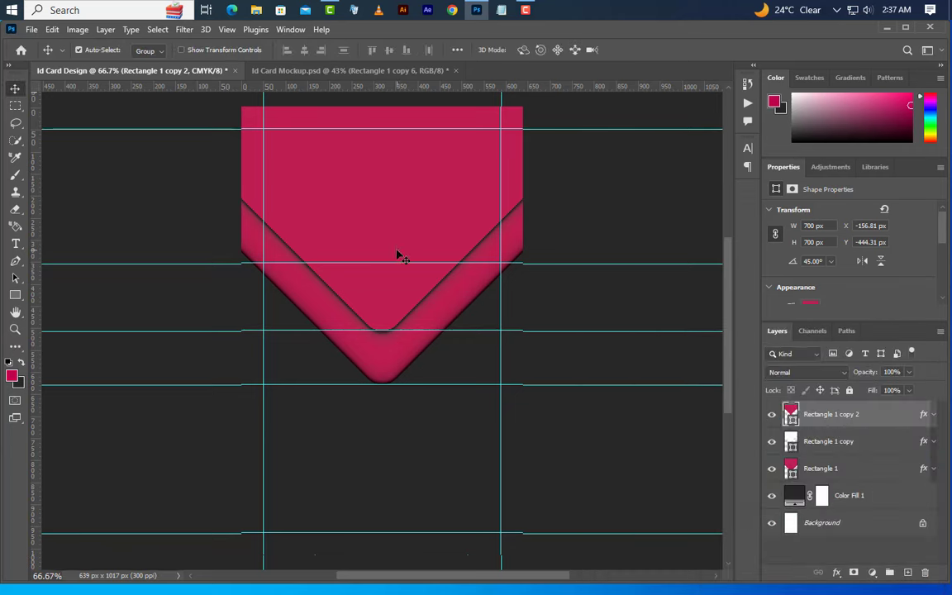
{"action": "left_click_drag", "start_coordinate": [400, 256], "coordinate": [401, 186]}
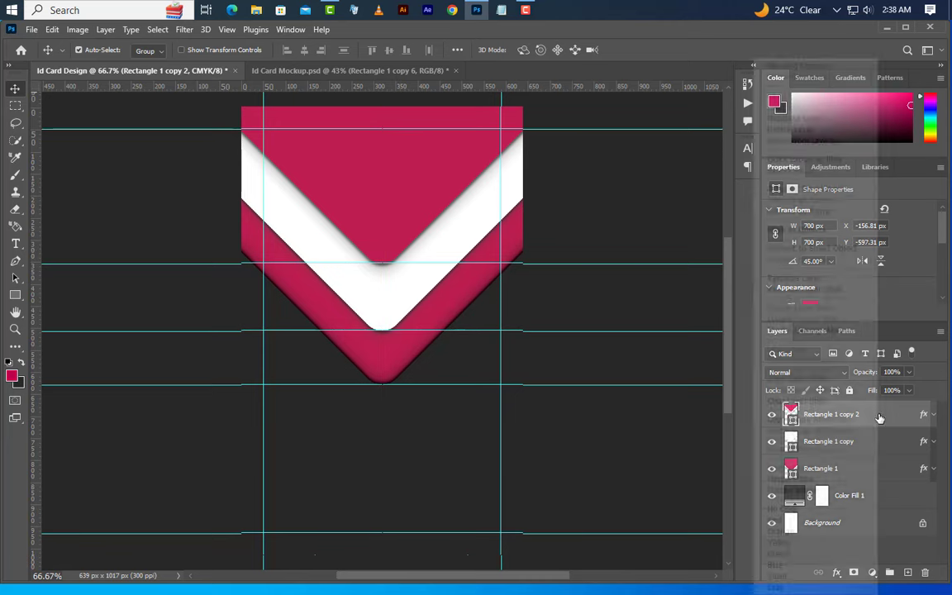
- Clear the layer style of Rectangle 1 copy 2 and enable a Bevel & Emboss effect on it
{"action": "right_click", "coordinate": [877, 415]}
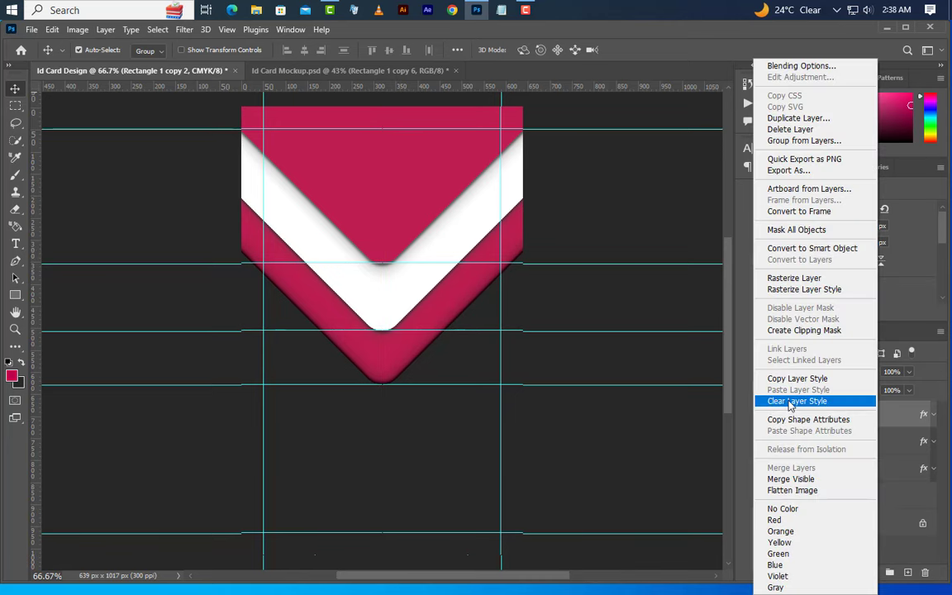
{"action": "left_click", "coordinate": [795, 401]}
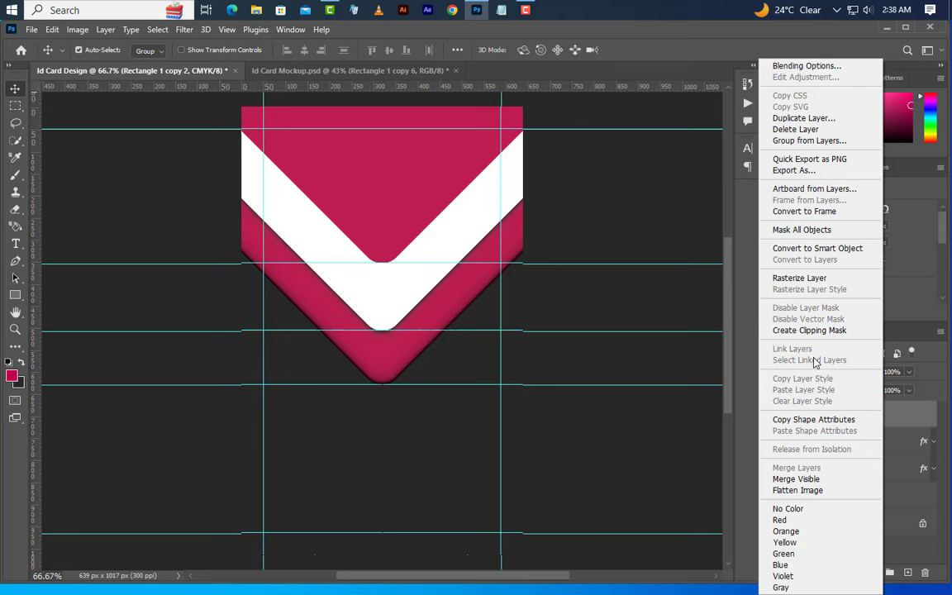
{"action": "left_click", "coordinate": [798, 67]}
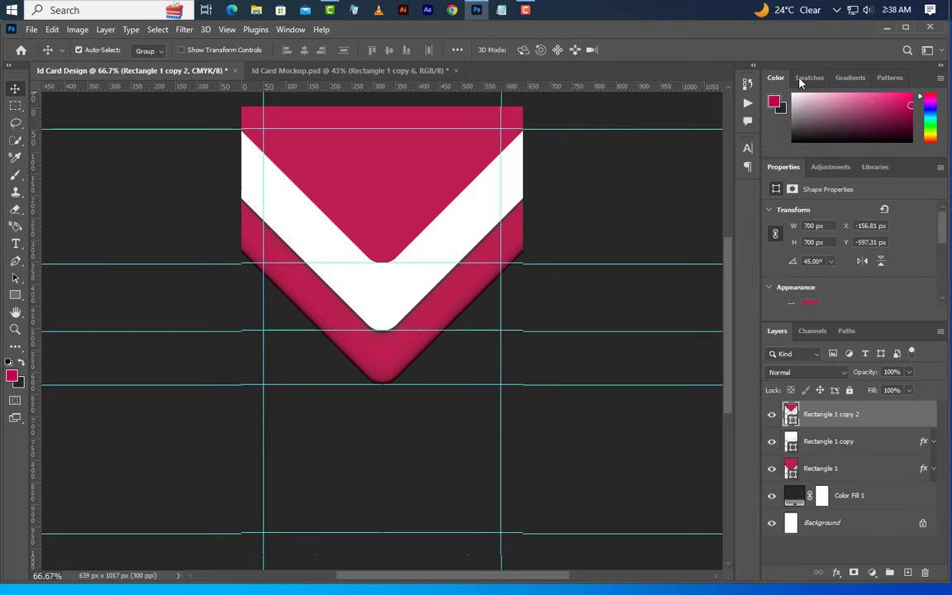
{"action": "left_click", "coordinate": [534, 184]}
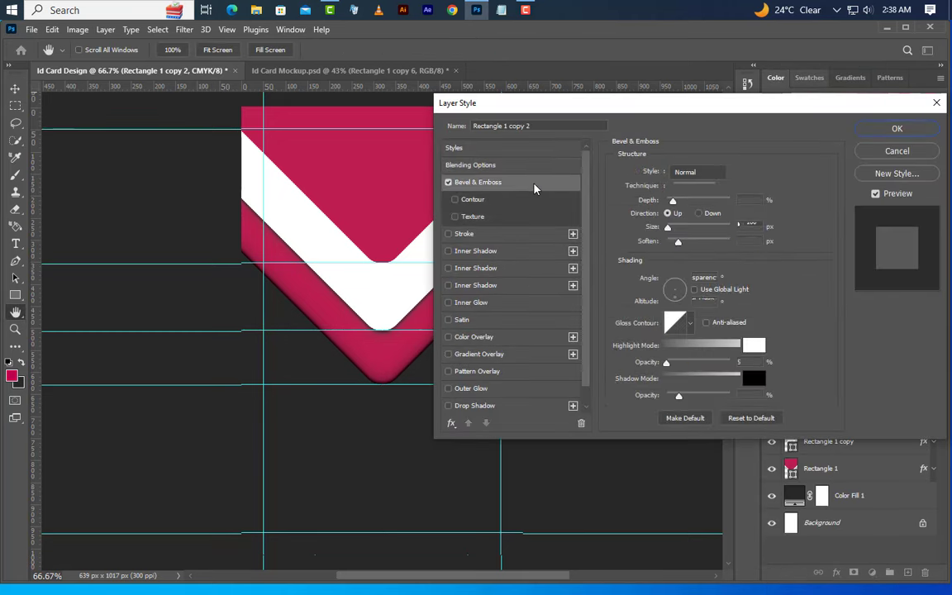
- Set the bevel to Outer Bevel, Smooth, depth 100%, size 2 px, soften 3 px, angle -90°, altitude 30°, highlight Overlay 0%, shadow Multiply 20%
{"action": "left_click", "coordinate": [696, 172]}
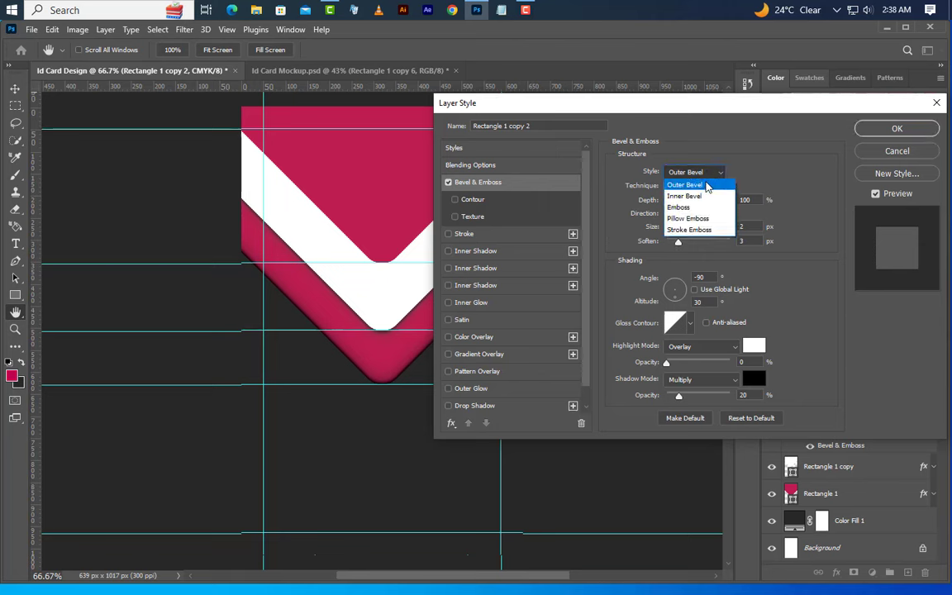
{"action": "left_click", "coordinate": [706, 185]}
{"action": "left_click", "coordinate": [694, 187]}
{"action": "left_click", "coordinate": [685, 200]}
{"action": "left_click", "coordinate": [744, 200]}
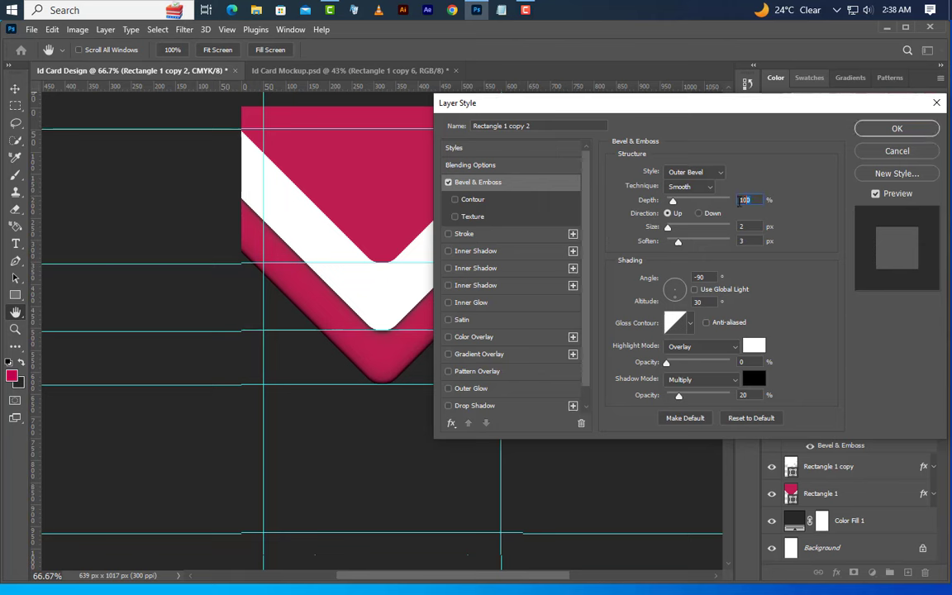
{"action": "left_click", "coordinate": [744, 241]}
{"action": "left_click", "coordinate": [699, 277]}
{"action": "left_click", "coordinate": [695, 301]}
{"action": "left_click", "coordinate": [742, 395]}
- Enable the first Inner Shadow: Multiply, black, 35% opacity, angle -90°, distance 2 px, choke 0%, size 3 px
{"action": "left_click", "coordinate": [519, 256]}
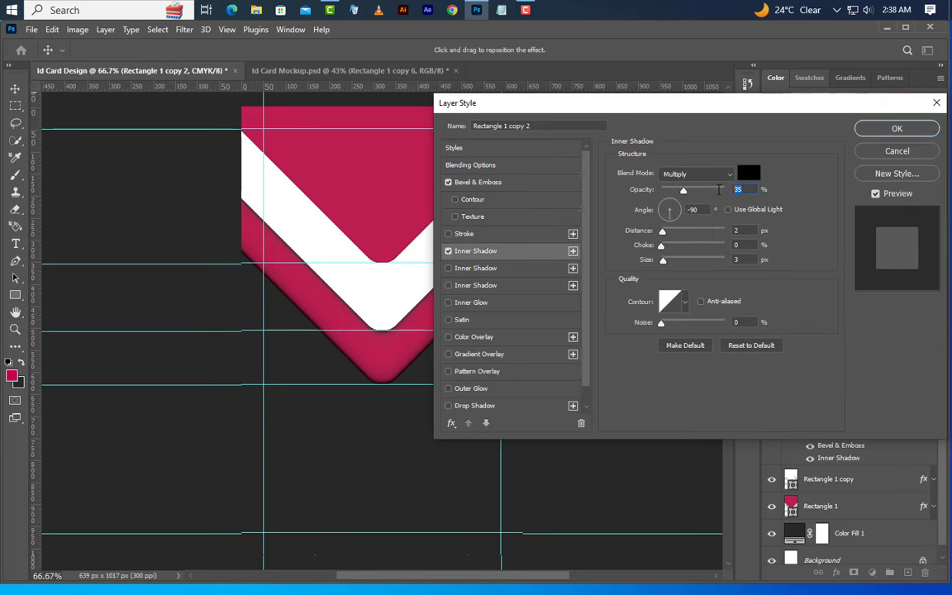
{"action": "double_click", "coordinate": [693, 209]}
{"action": "key", "text": "Tab"}
{"action": "key", "text": "Tab"}
{"action": "key", "text": "Tab"}
- Enable the second Inner Shadow (25%, distance 5 px, choke 3%, size 5 px) and third (10%, 7 px, 5%, 10 px), both angle -90°; apply
{"action": "left_click", "coordinate": [505, 270]}
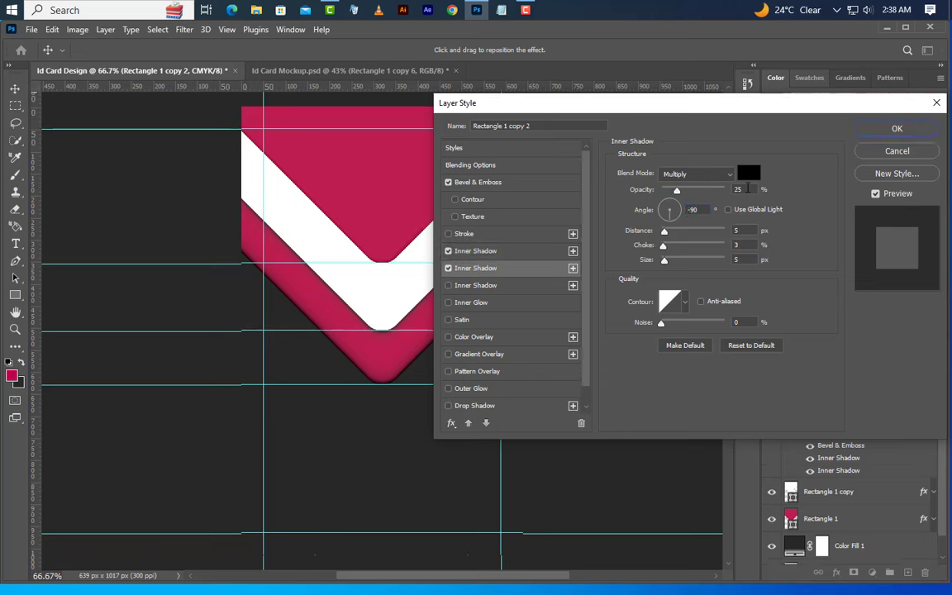
{"action": "left_click_drag", "start_coordinate": [748, 189], "coordinate": [693, 207]}
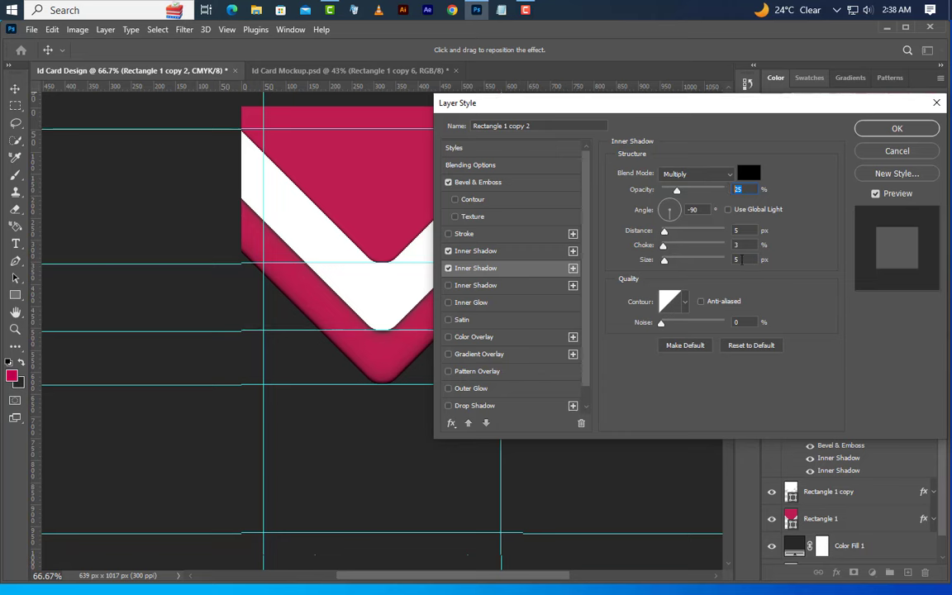
{"action": "left_click", "coordinate": [537, 289]}
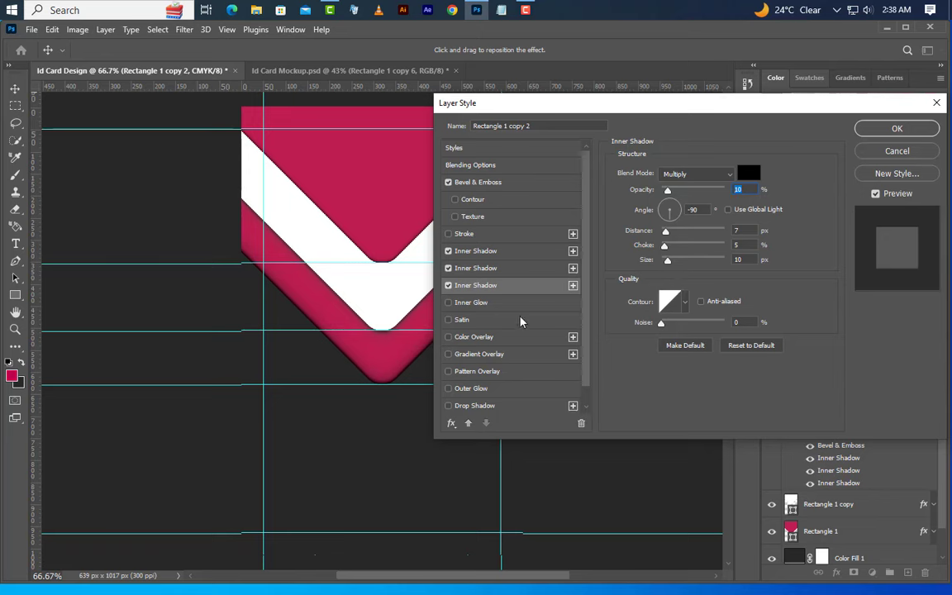
{"action": "left_click", "coordinate": [865, 134]}
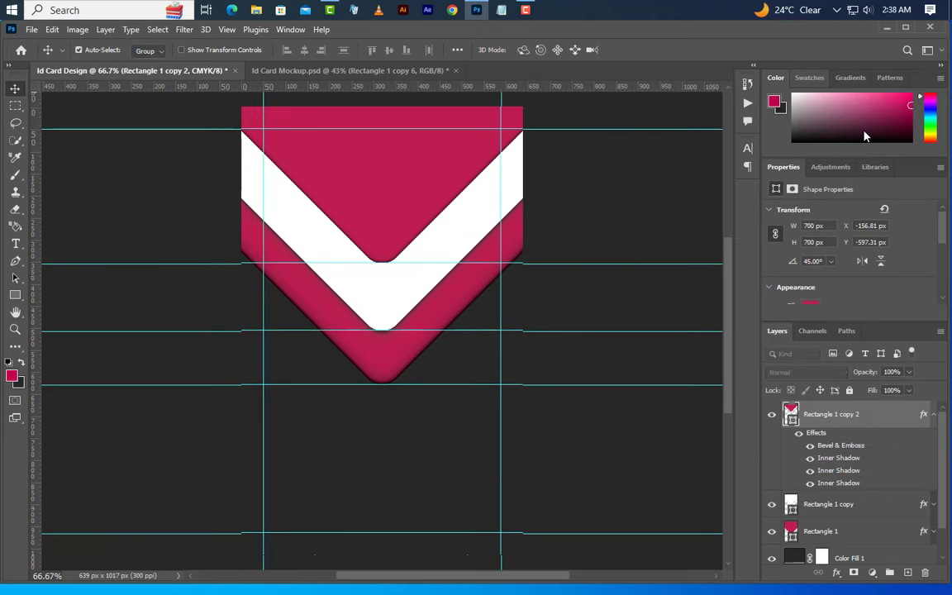
{"action": "left_click", "coordinate": [933, 415]}
- Add a horizontal guide at 245 px
{"action": "left_click", "coordinate": [224, 32]}
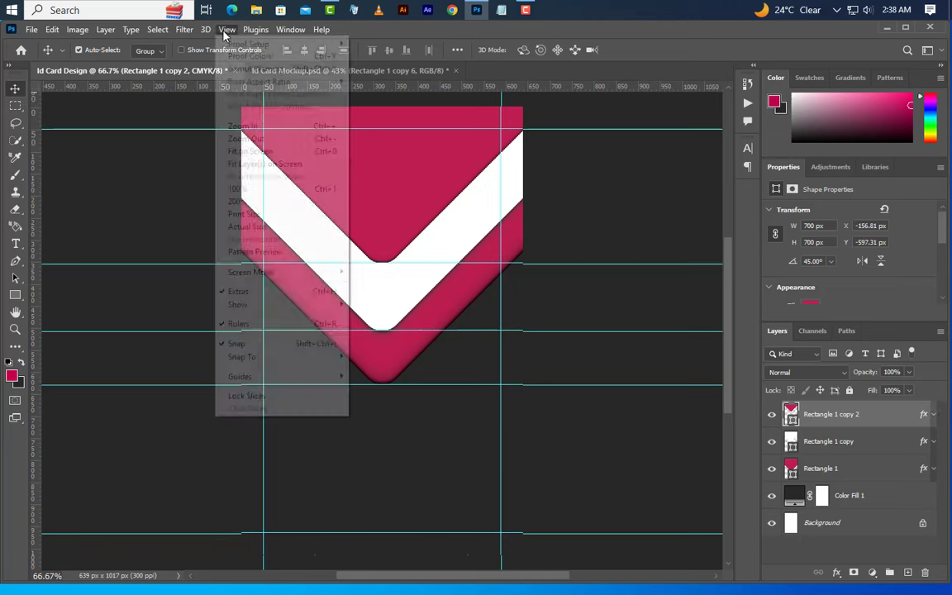
{"action": "mouse_move", "coordinate": [280, 376]}
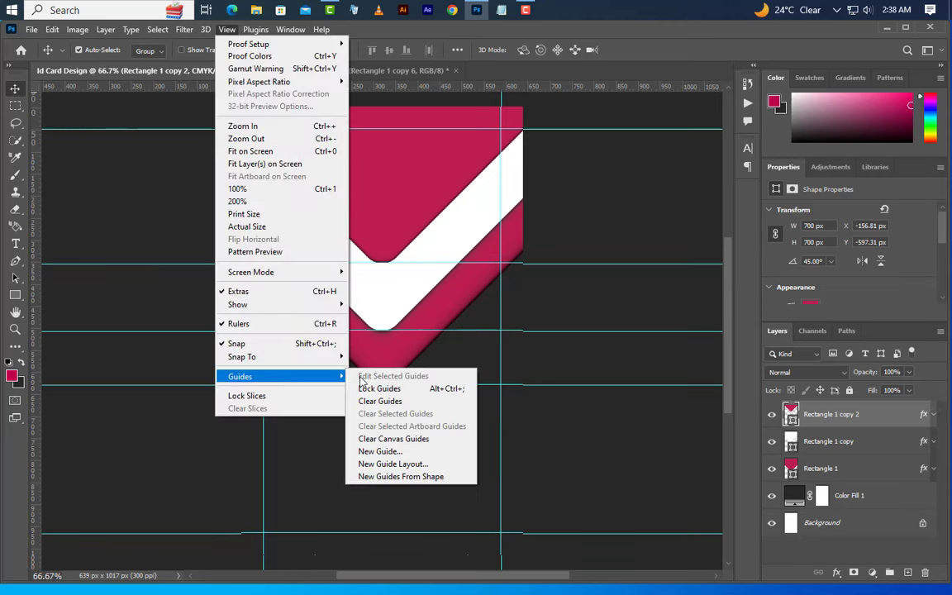
{"action": "left_click", "coordinate": [380, 452]}
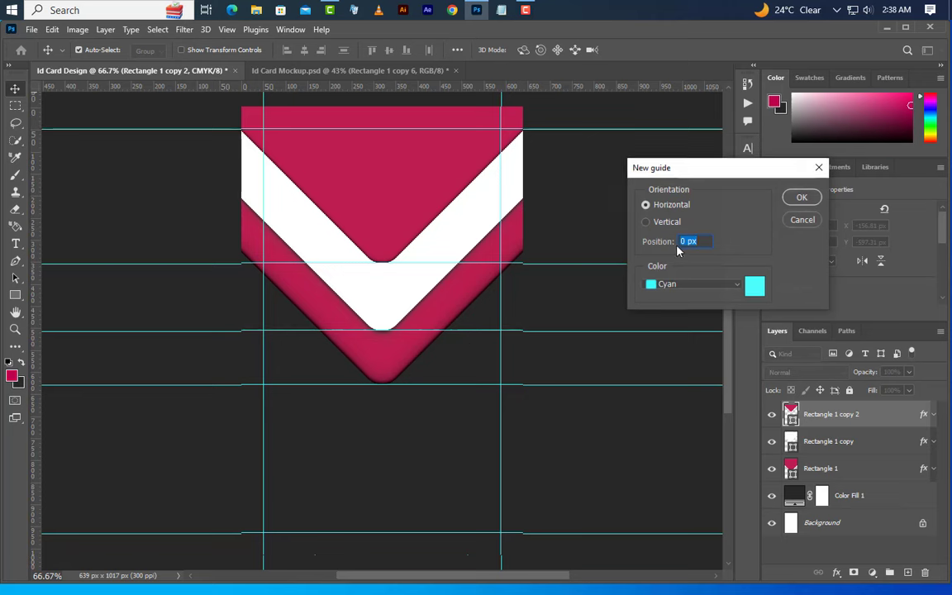
{"action": "type", "text": "245"}
{"action": "left_click", "coordinate": [798, 198]}
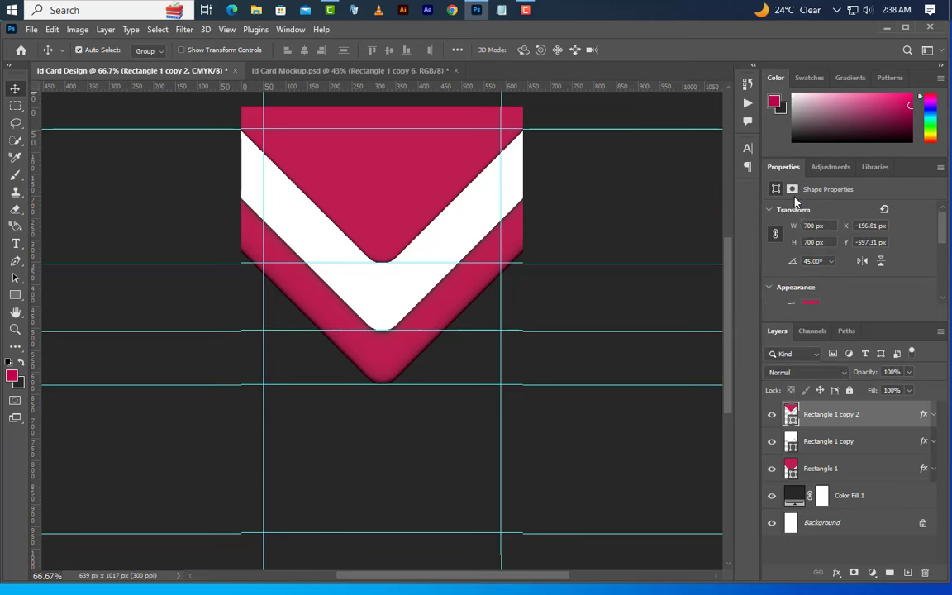
- Duplicate the Rectangle 1 copy 2 layer and move the duplicate straight up so its tip meets the 245 px guide
{"action": "right_click", "coordinate": [883, 416]}
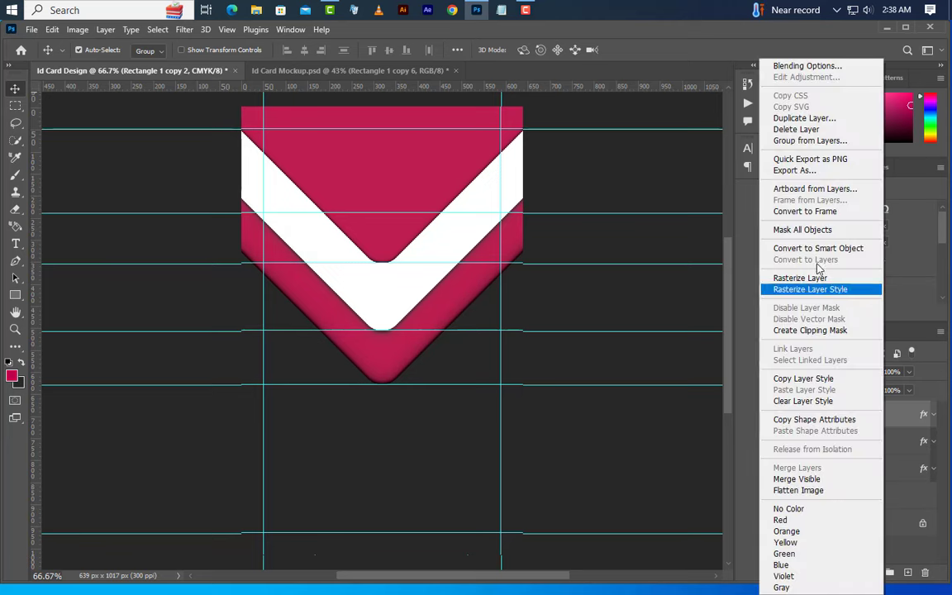
{"action": "left_click", "coordinate": [802, 119]}
{"action": "left_click", "coordinate": [580, 176]}
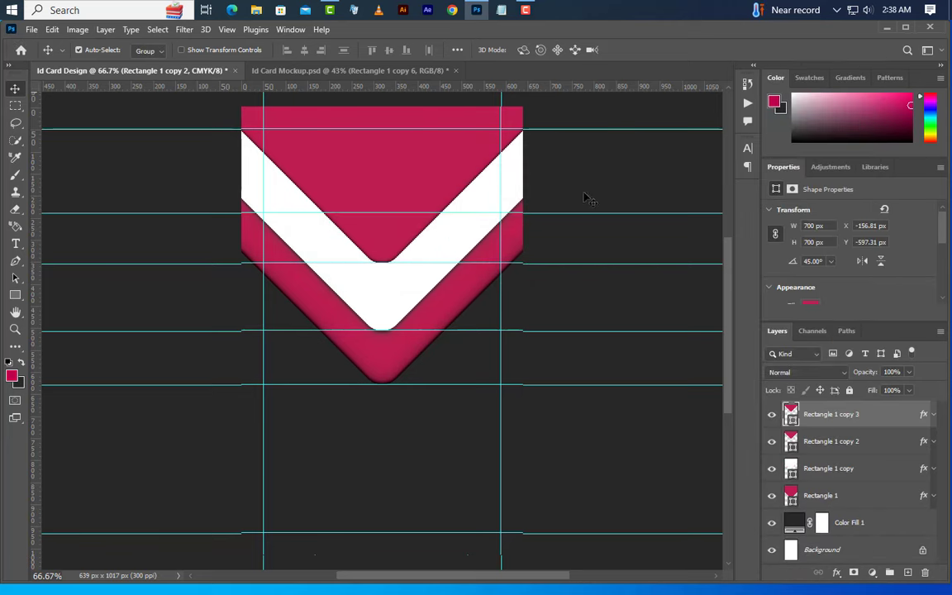
{"action": "left_click_drag", "start_coordinate": [382, 236], "coordinate": [382, 184]}
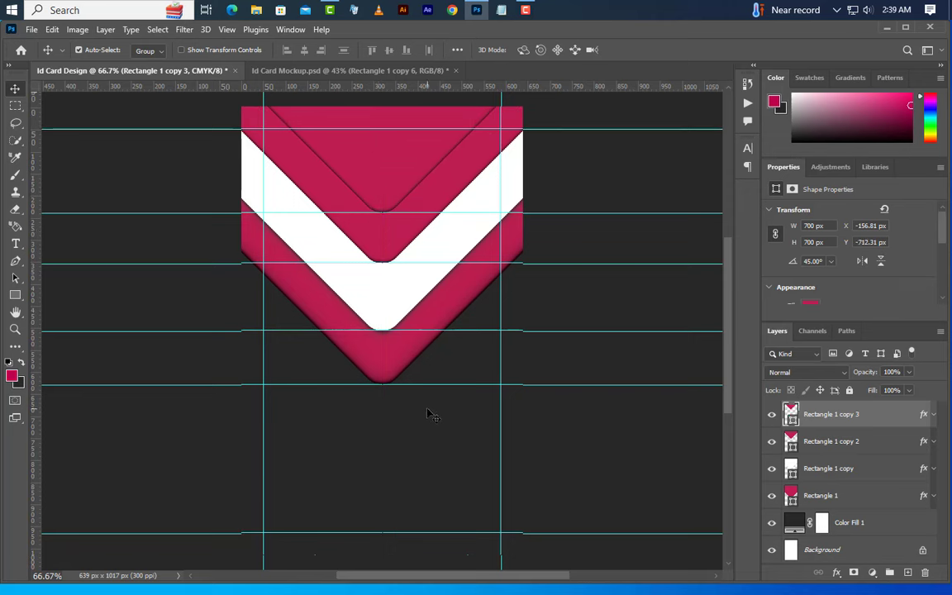
- Copy Rectangle 1's layer style onto Rectangle 1 copy 3 and recolor that shape with the card's dark background color
{"action": "left_click", "coordinate": [867, 496]}
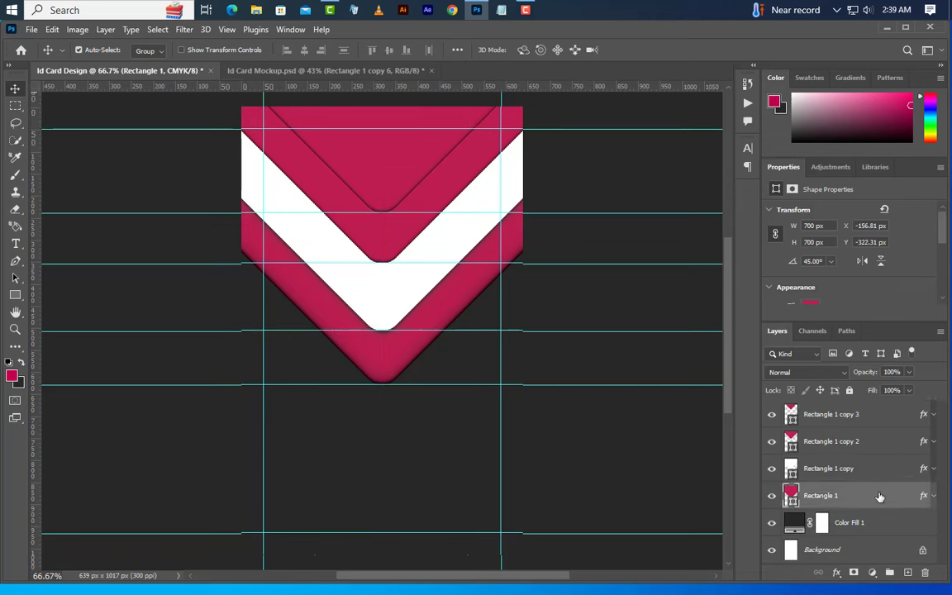
{"action": "right_click", "coordinate": [879, 498]}
{"action": "left_click", "coordinate": [797, 378]}
{"action": "left_click", "coordinate": [876, 414]}
{"action": "right_click", "coordinate": [878, 415]}
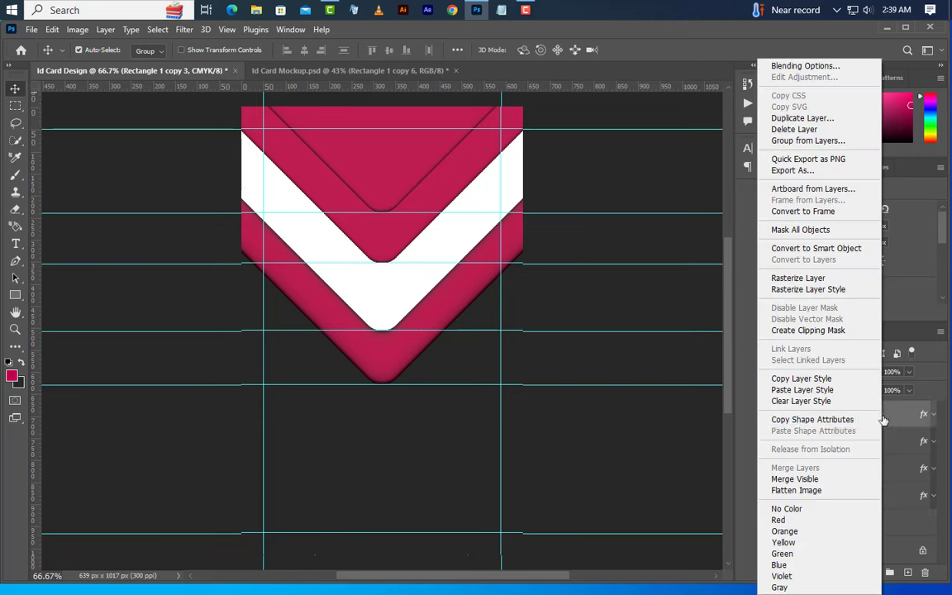
{"action": "left_click", "coordinate": [795, 391]}
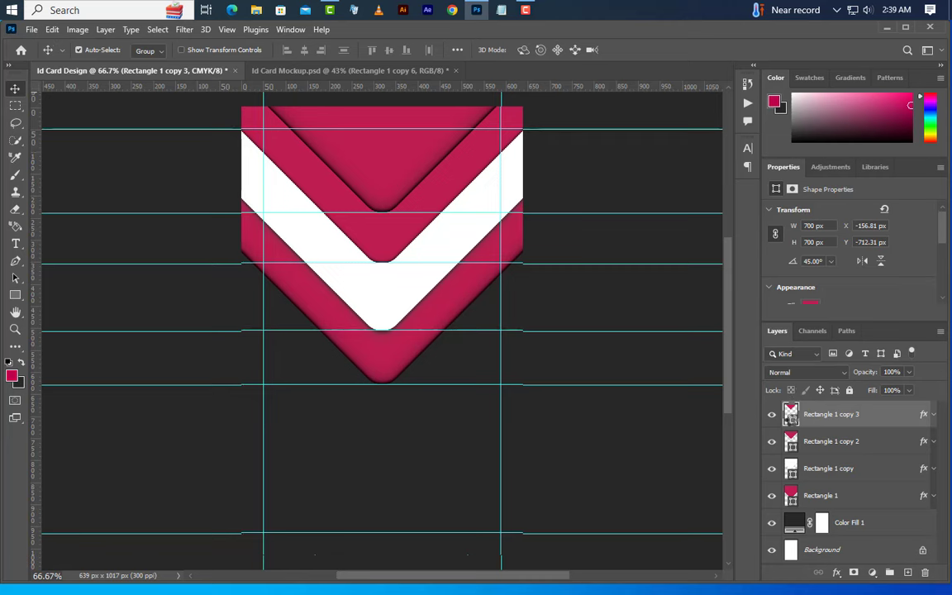
{"action": "double_click", "coordinate": [791, 414]}
{"action": "left_click", "coordinate": [435, 410]}
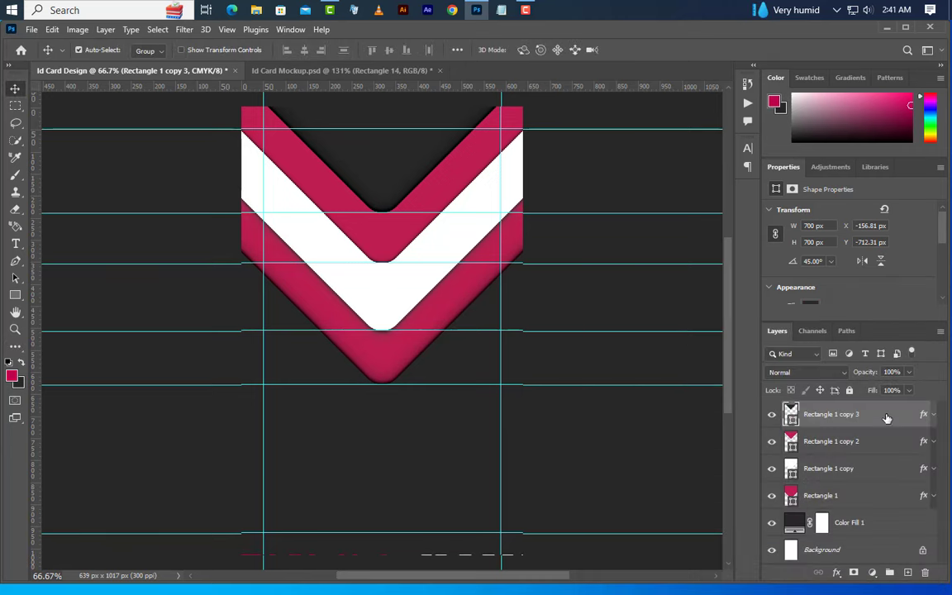
- Duplicate the dark Rectangle 1 copy 3 layer and recolor the duplicate white, #ffffff
{"action": "right_click", "coordinate": [886, 418]}
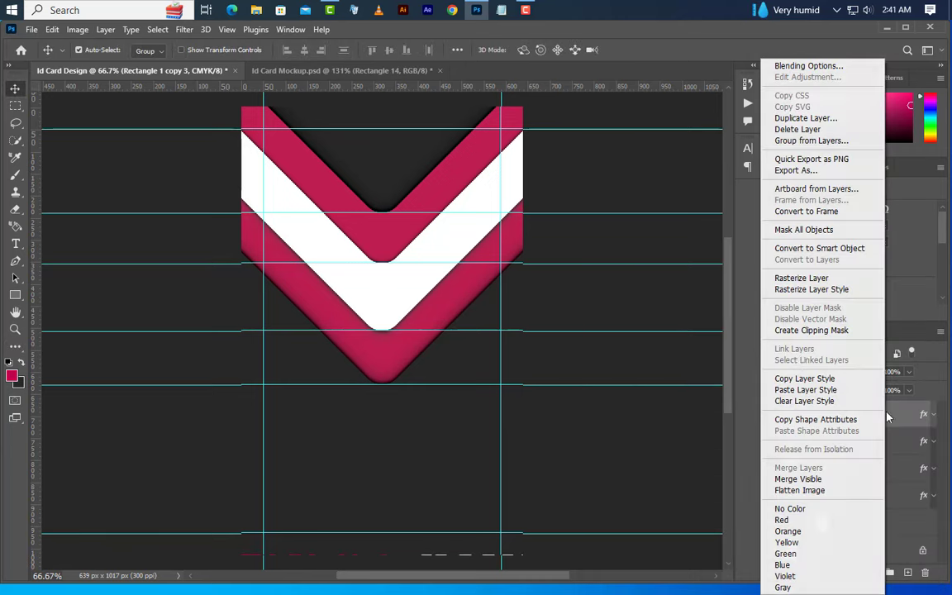
{"action": "left_click", "coordinate": [796, 118]}
{"action": "left_click", "coordinate": [583, 179]}
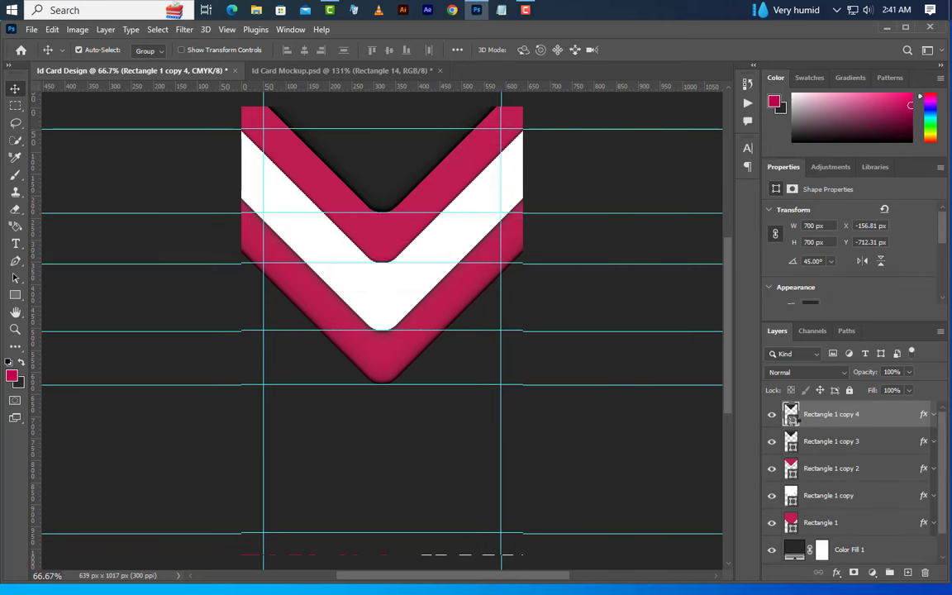
{"action": "double_click", "coordinate": [791, 417]}
{"action": "left_click", "coordinate": [465, 226]}
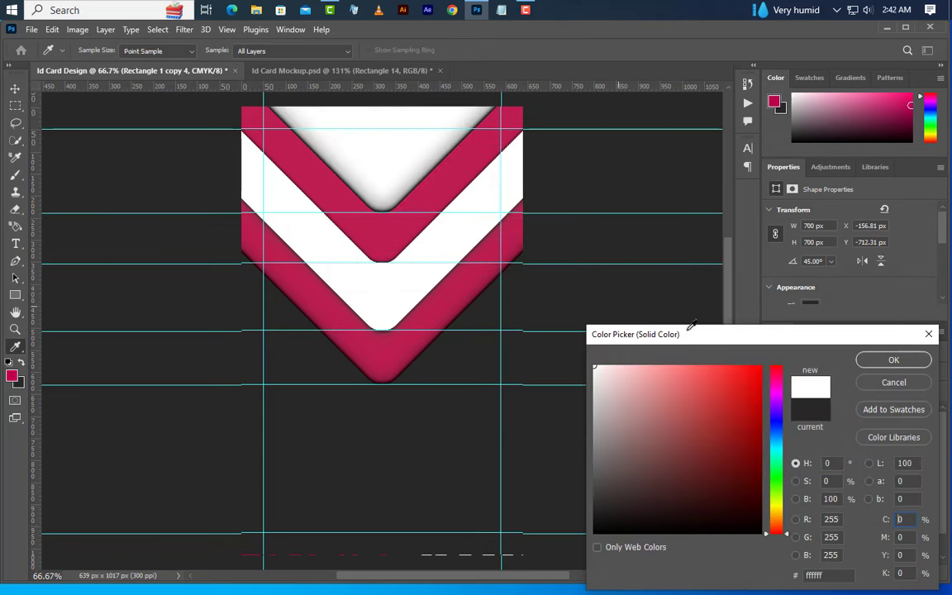
{"action": "left_click", "coordinate": [894, 361]}
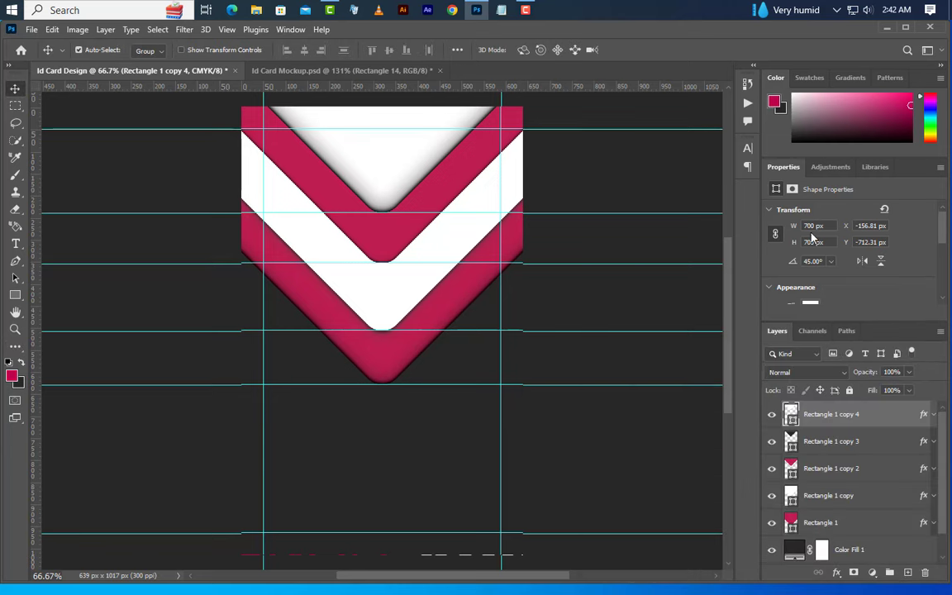
- Resize the white Rectangle 1 copy 4 shape to 233 × 233 px with 20 px corner radii
{"action": "type", "text": "233"}
{"action": "key", "text": "Return"}
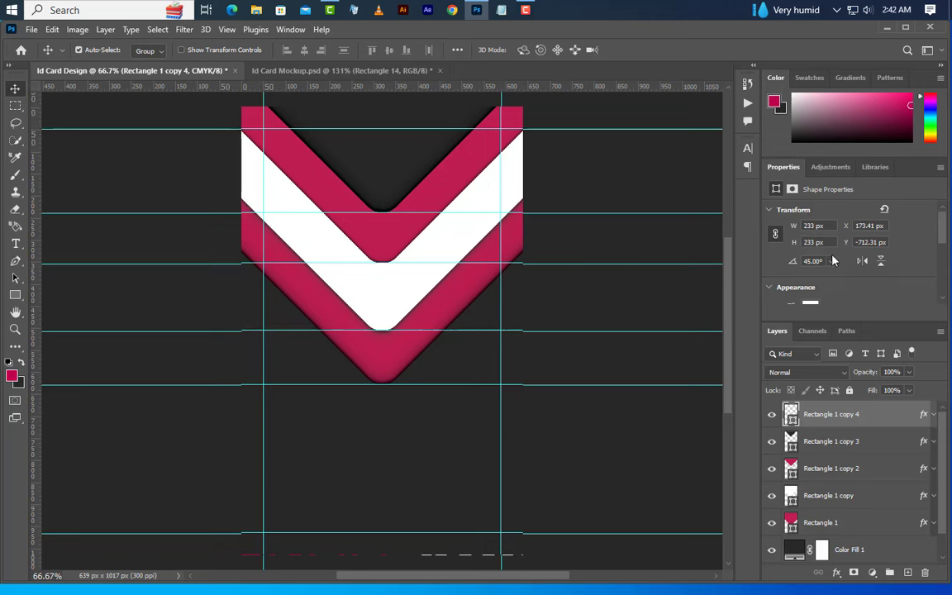
{"action": "scroll", "coordinate": [857, 270], "scroll_direction": "down", "scroll_amount": 4}
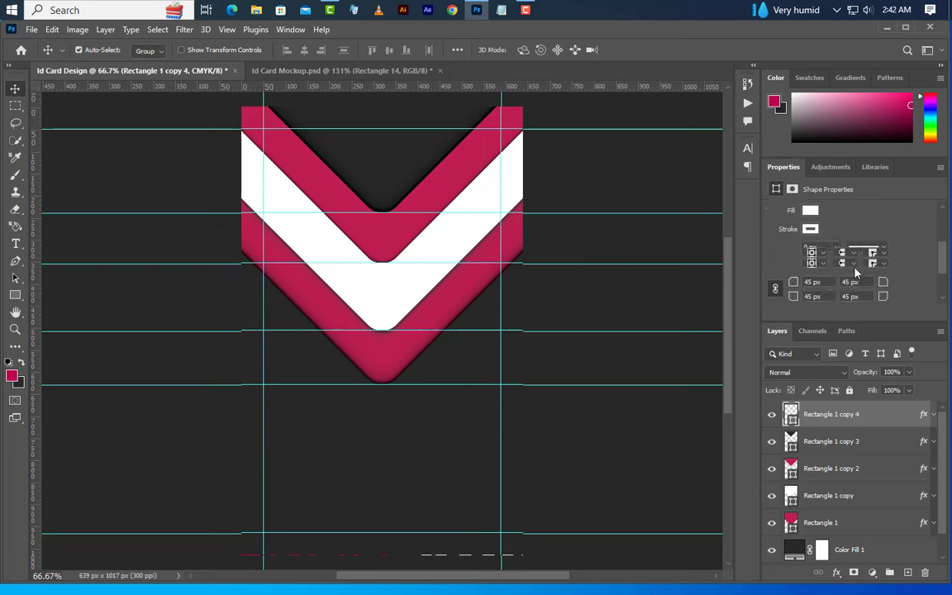
- Move the white Rectangle 1 copy 4 diamond down with Free Transform to X 319.50 px, Y 429.47 px, over the stacked chevron tips
{"action": "left_click", "coordinate": [52, 30]}
{"action": "left_click", "coordinate": [83, 321]}
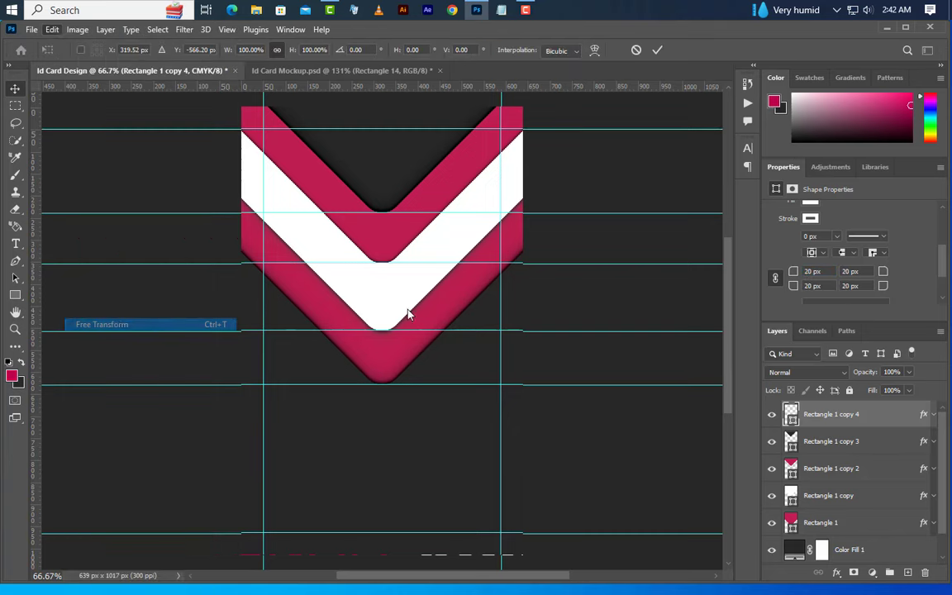
{"action": "scroll", "coordinate": [439, 312], "scroll_direction": "down", "scroll_amount": 5}
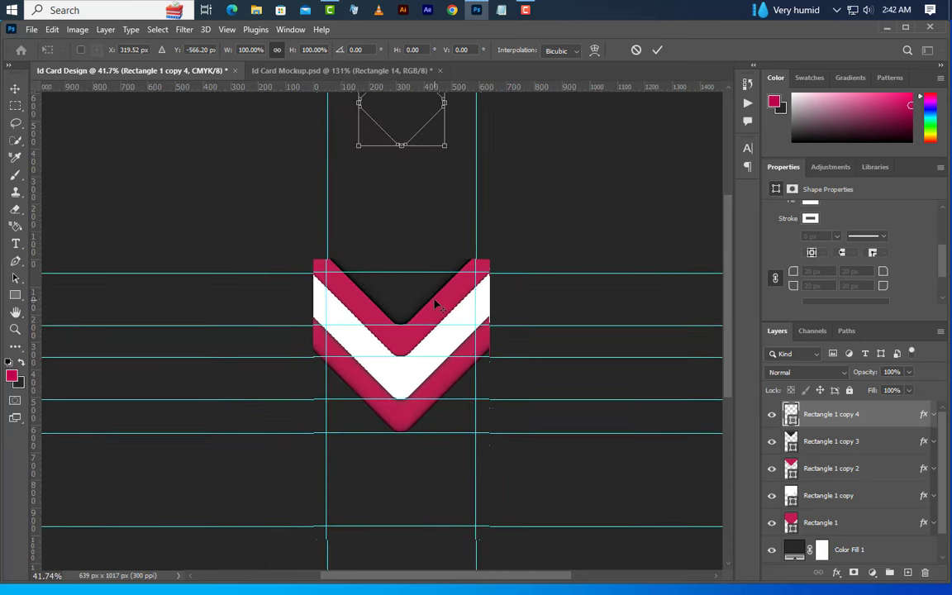
{"action": "left_click_drag", "start_coordinate": [402, 143], "coordinate": [405, 405]}
{"action": "scroll", "coordinate": [404, 405], "scroll_direction": "up", "scroll_amount": 10}
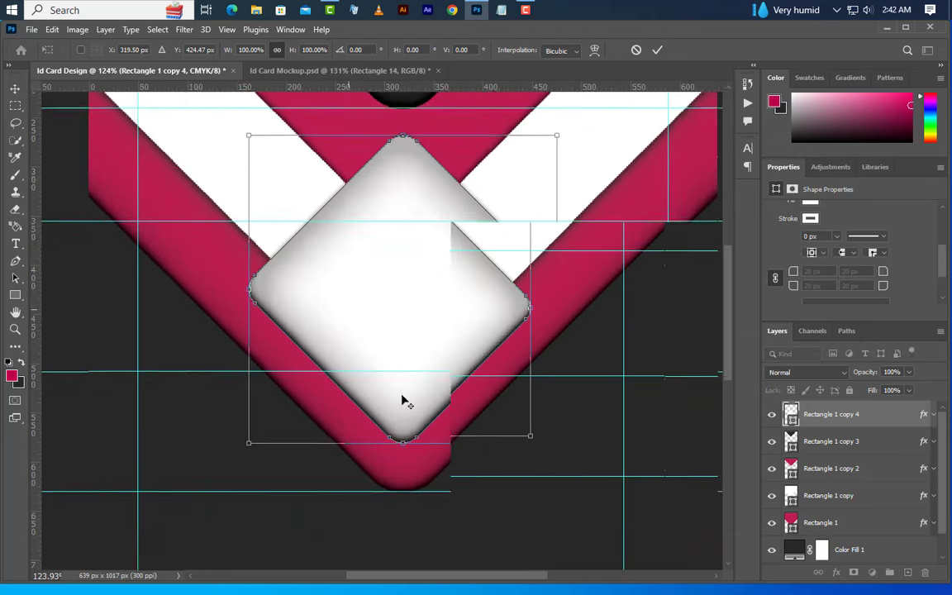
{"action": "left_click_drag", "start_coordinate": [722, 353], "coordinate": [727, 342]}
{"action": "key", "text": "Down"}
{"action": "key", "text": "Down"}
{"action": "key", "text": "Down"}
{"action": "key", "text": "Down"}
{"action": "key", "text": "Down"}
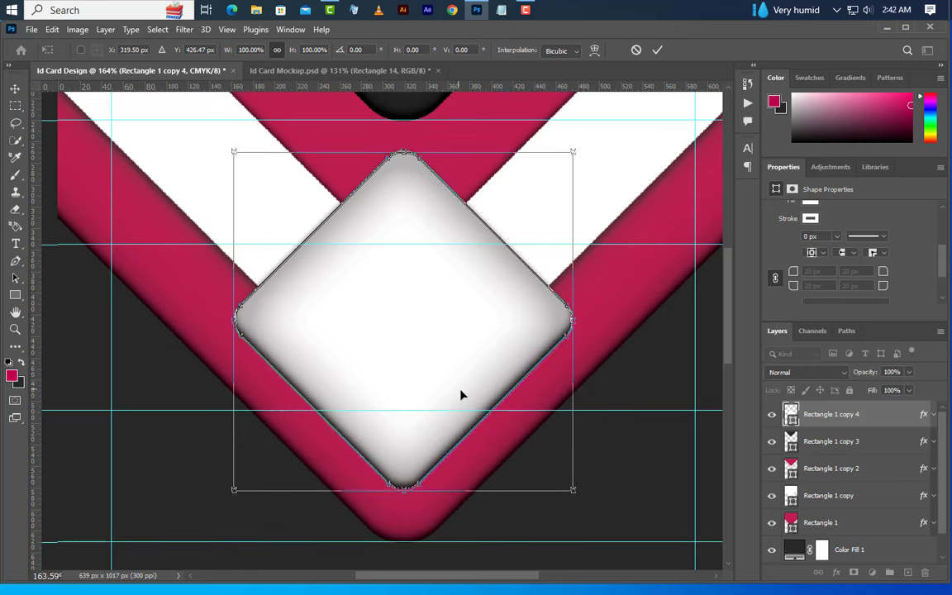
{"action": "left_click", "coordinate": [657, 51]}
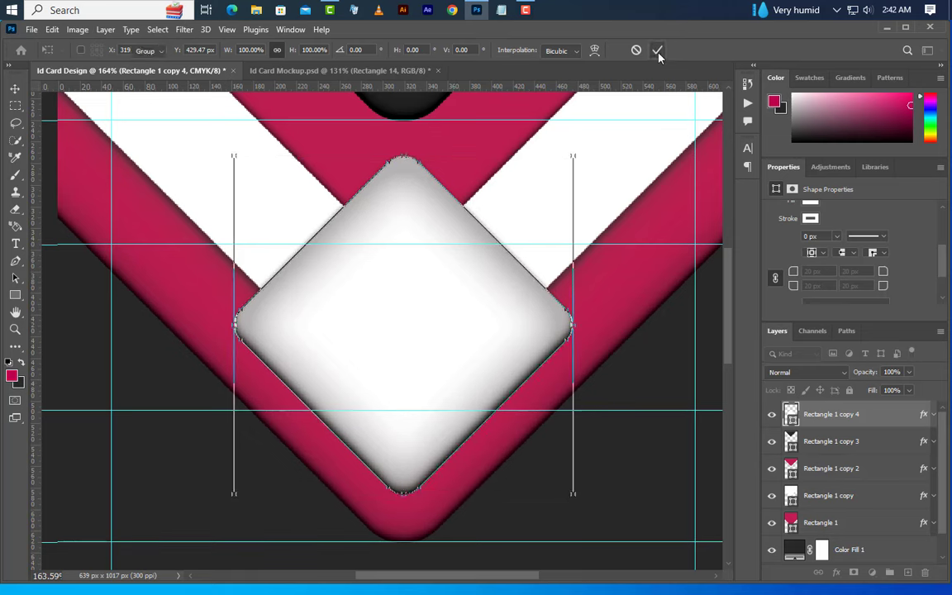
- Copy the layer style of Rectangle 1 copy and paste it onto Rectangle 1 copy 4
{"action": "left_click", "coordinate": [624, 158]}
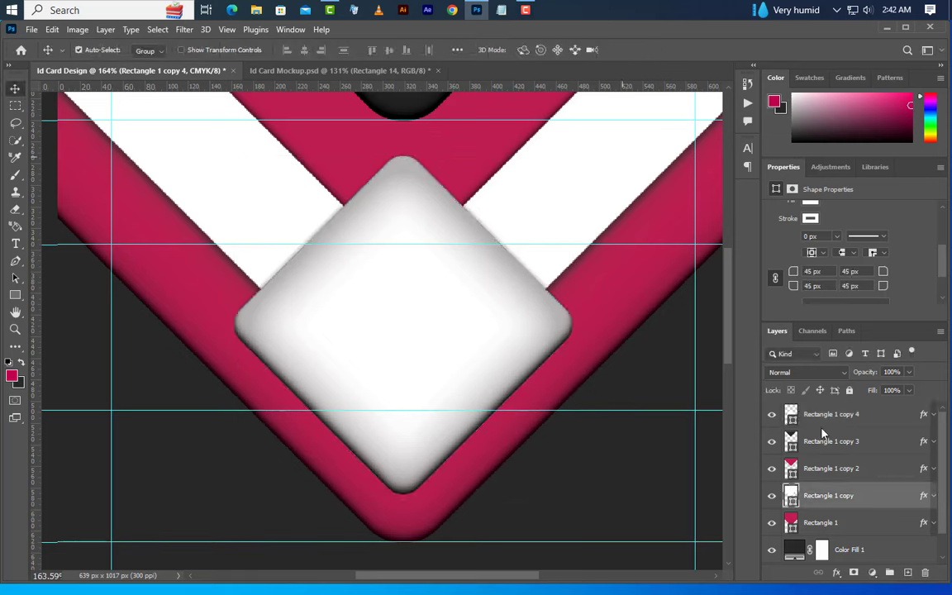
{"action": "right_click", "coordinate": [811, 495]}
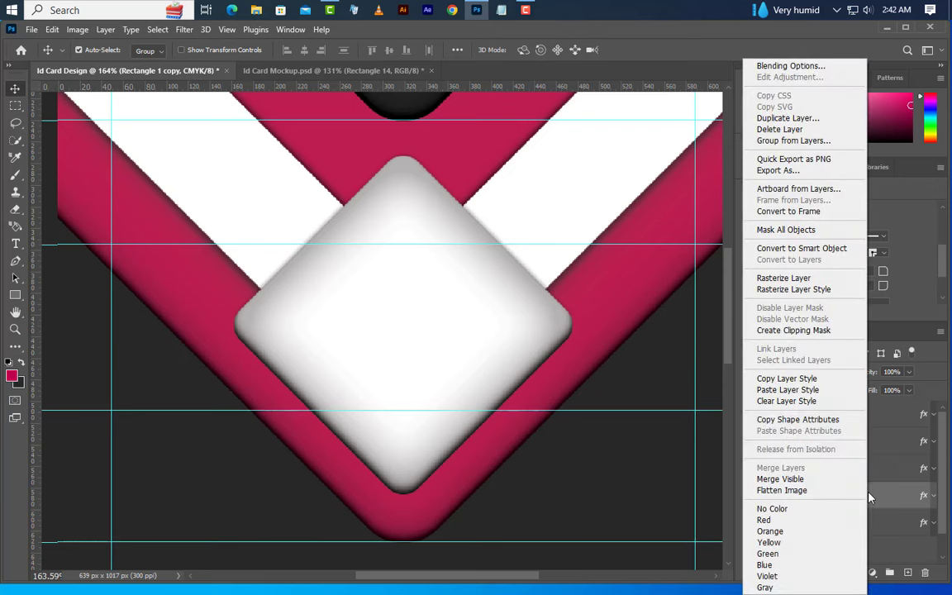
{"action": "left_click", "coordinate": [776, 379]}
{"action": "left_click", "coordinate": [458, 330]}
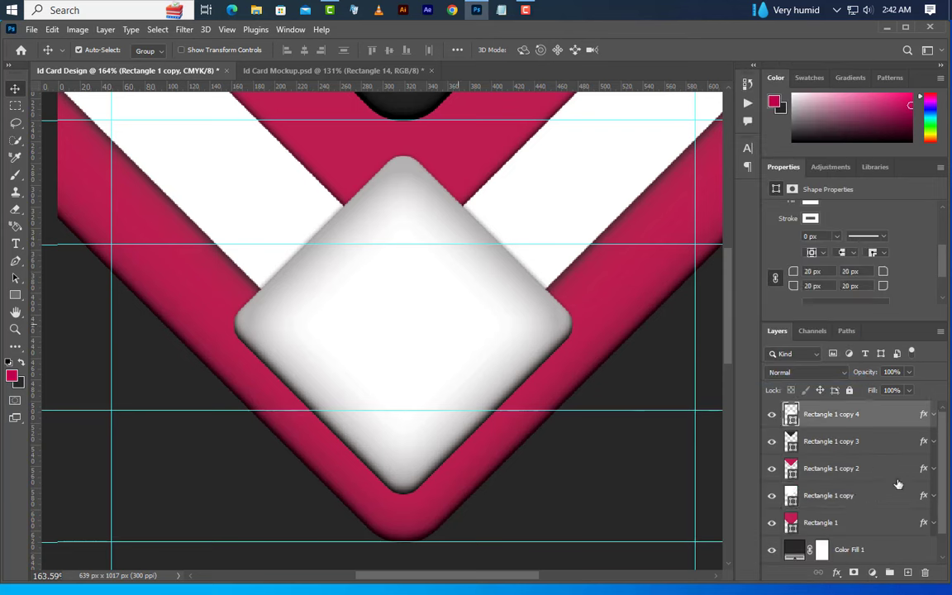
{"action": "right_click", "coordinate": [800, 415]}
{"action": "left_click", "coordinate": [789, 390]}
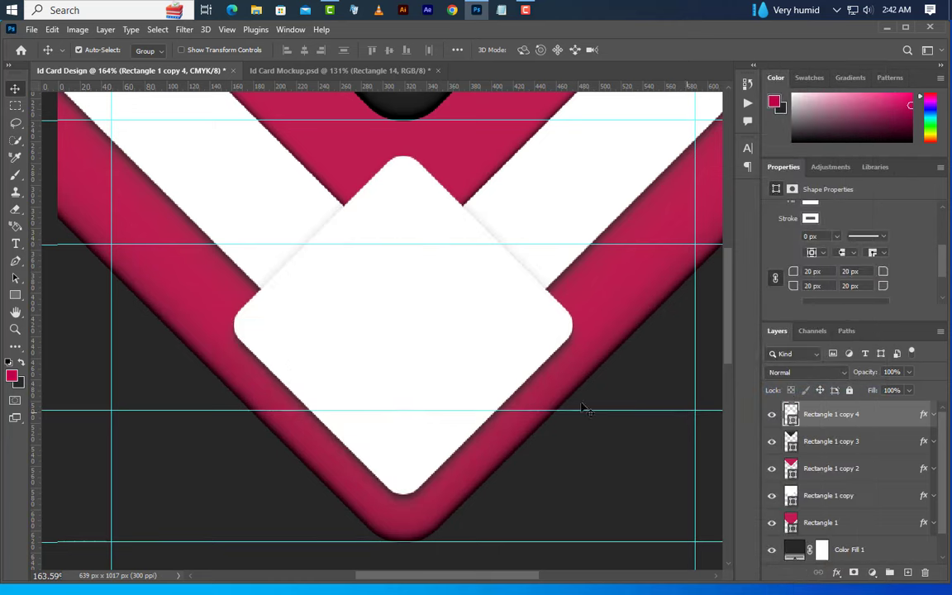
- Duplicate the Rectangle 1 copy 4 layer as Rectangle 1 copy 5 and clear the duplicate's layer style
{"action": "scroll", "coordinate": [418, 347], "scroll_direction": "down", "scroll_amount": 6}
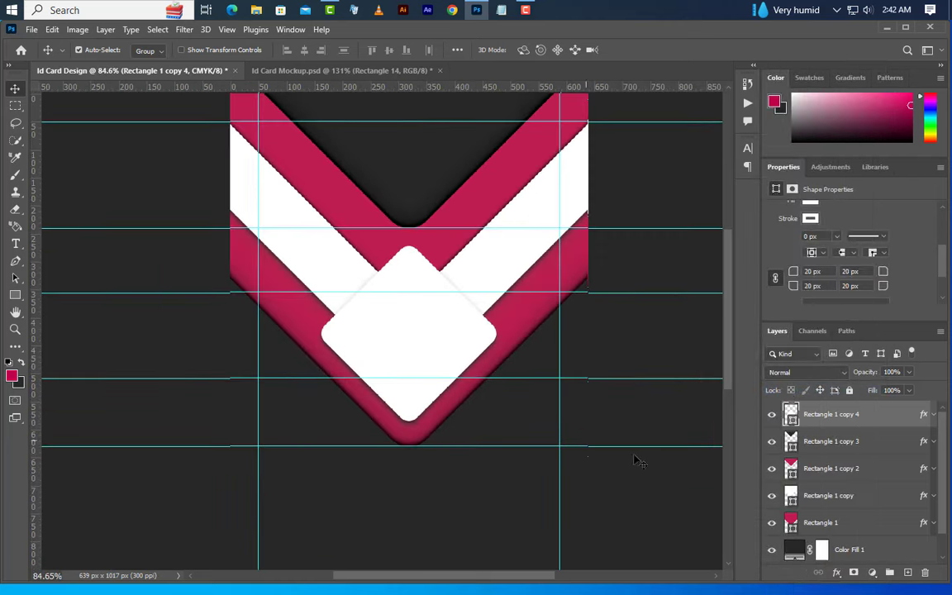
{"action": "right_click", "coordinate": [877, 422]}
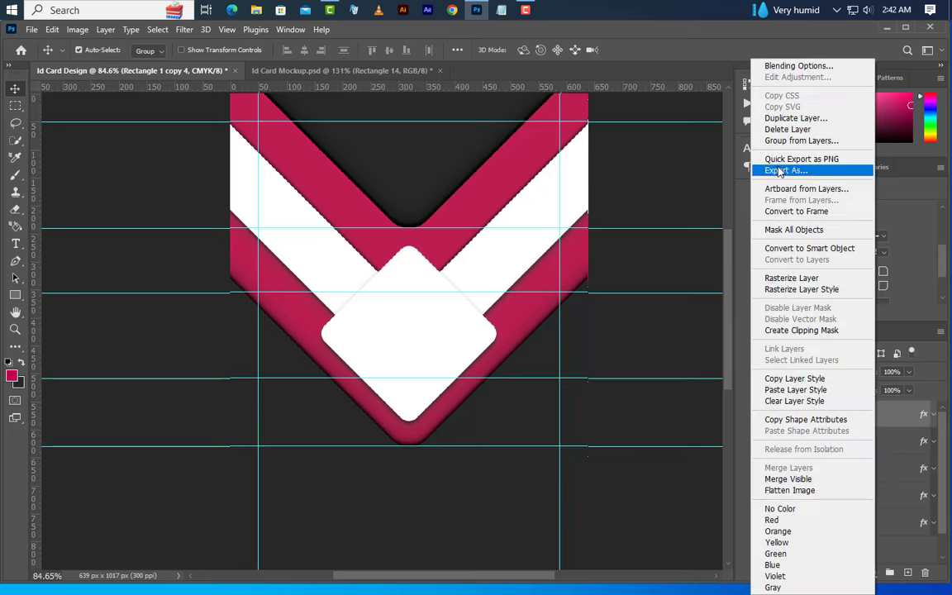
{"action": "left_click", "coordinate": [784, 119]}
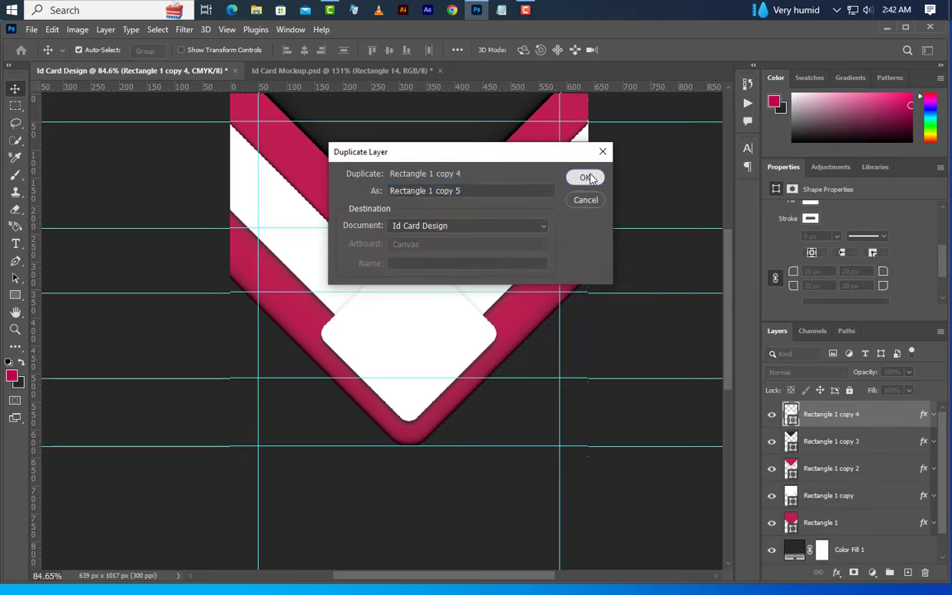
{"action": "left_click", "coordinate": [584, 177]}
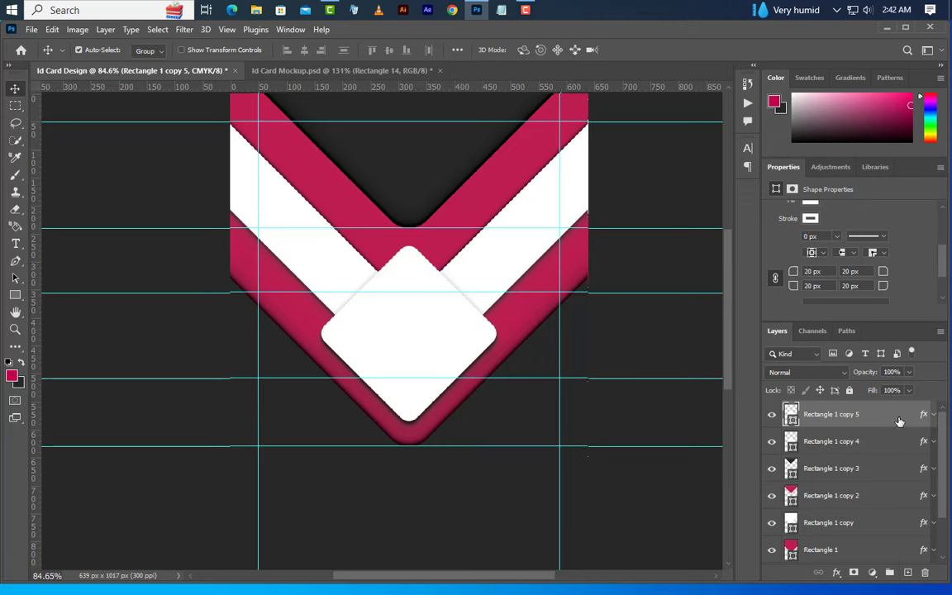
{"action": "right_click", "coordinate": [900, 422]}
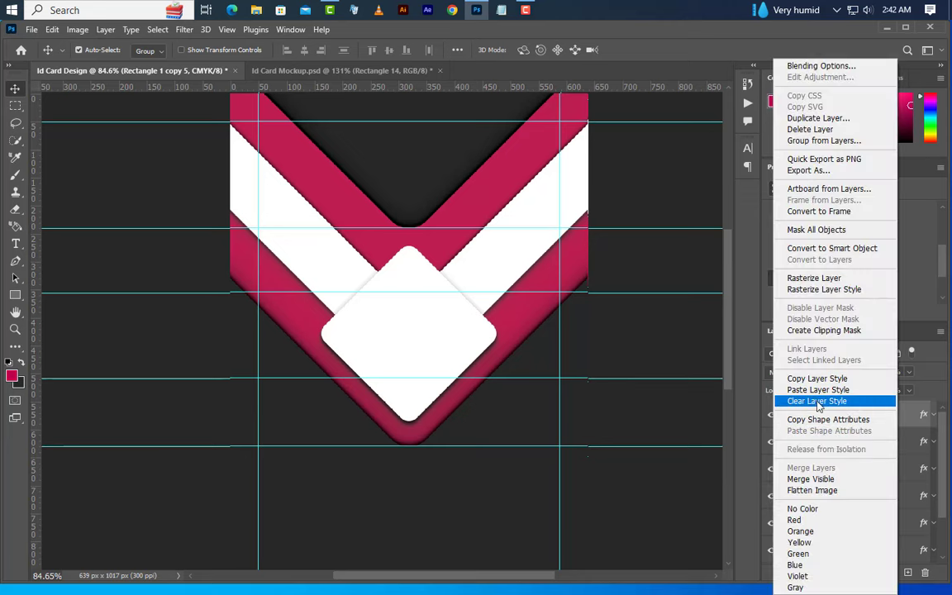
{"action": "left_click", "coordinate": [816, 401]}
- Turn Rectangle 1 copy 5 into an outline with no fill and a white 2 px stroke
{"action": "left_click", "coordinate": [15, 296]}
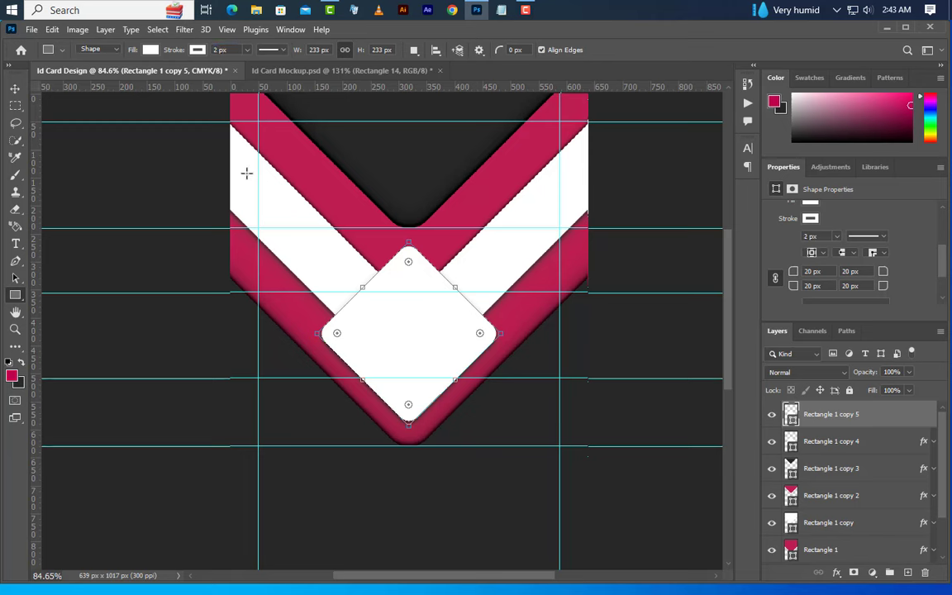
{"action": "left_click", "coordinate": [150, 50]}
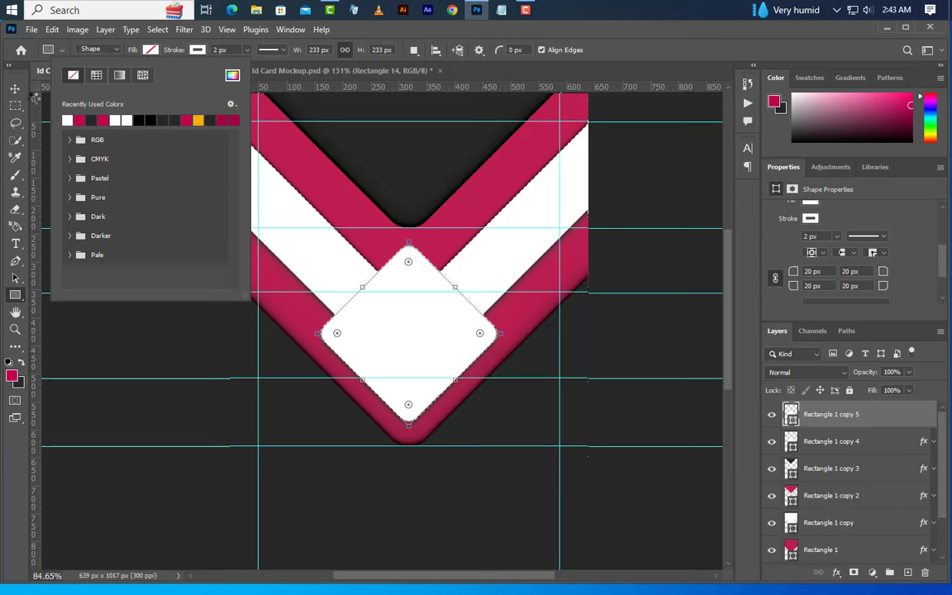
{"action": "key", "text": "Escape"}
{"action": "key", "text": "v"}
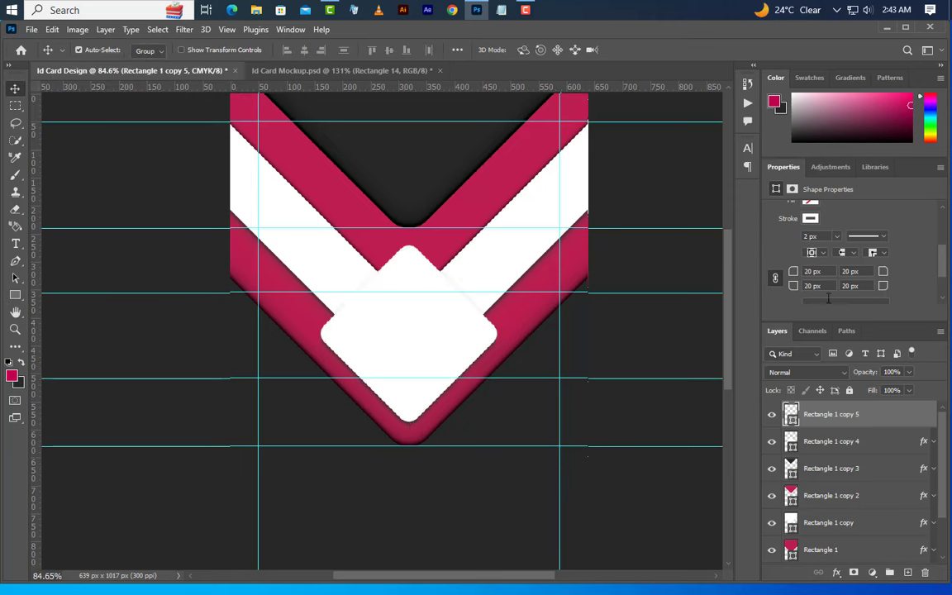
- Resize the Rectangle 1 copy 5 outline to 266 × 266 px and align it centrally around the white diamond, leaving no selection active
{"action": "scroll", "coordinate": [818, 266], "scroll_direction": "up", "scroll_amount": 5}
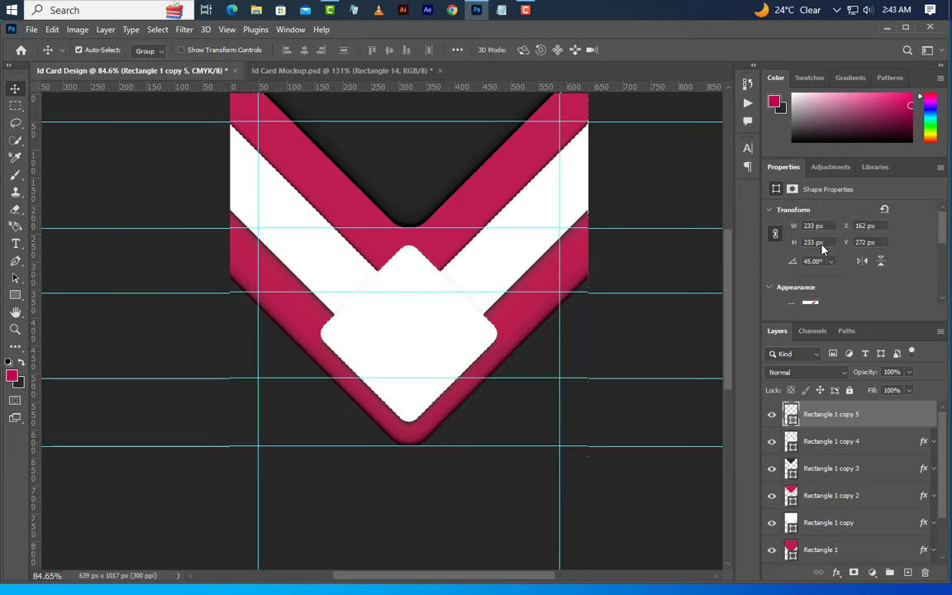
{"action": "left_click", "coordinate": [806, 226]}
{"action": "type", "text": "266"}
{"action": "key", "text": "Return"}
{"action": "left_click", "coordinate": [791, 442], "text": "ctrl"}
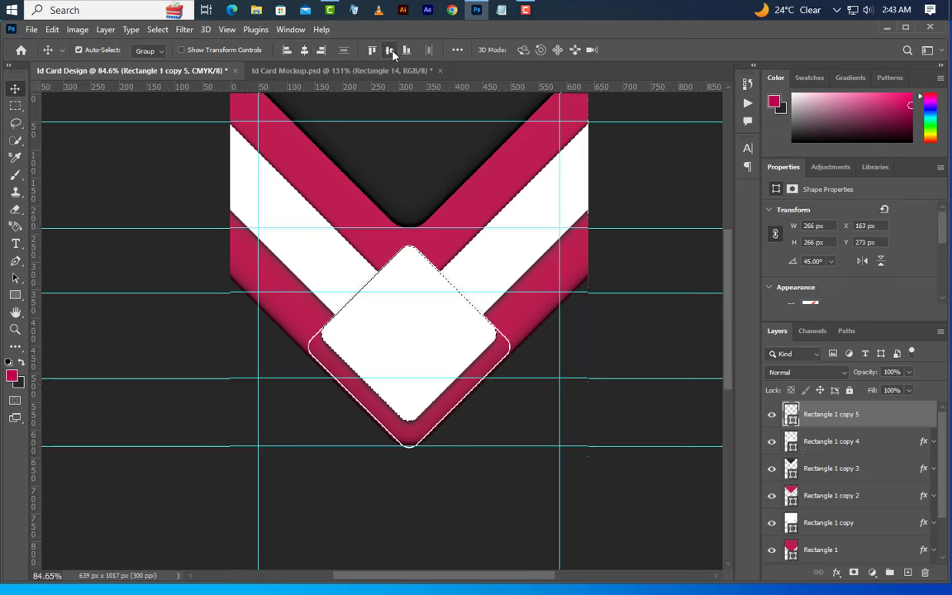
{"action": "left_click", "coordinate": [158, 30]}
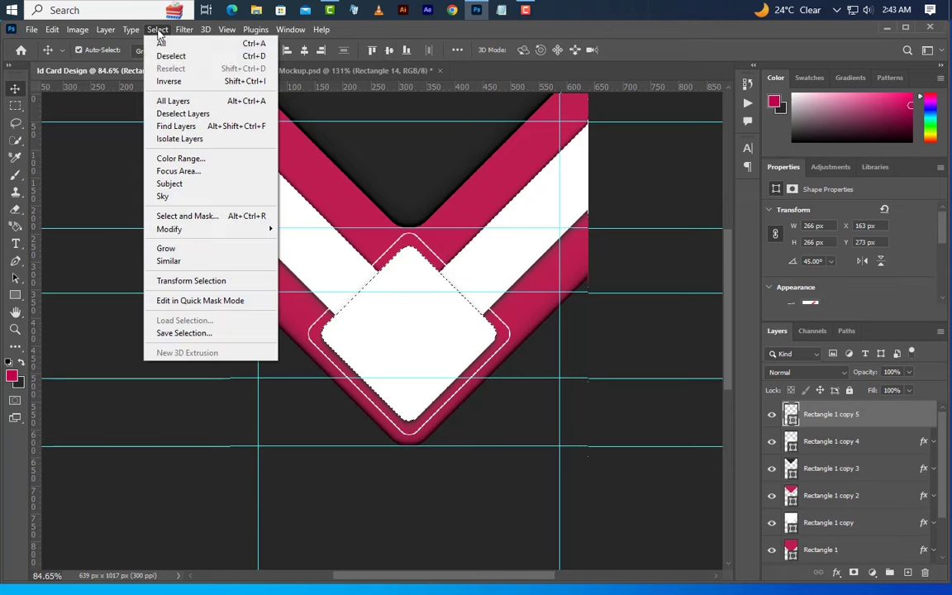
{"action": "left_click", "coordinate": [149, 55]}
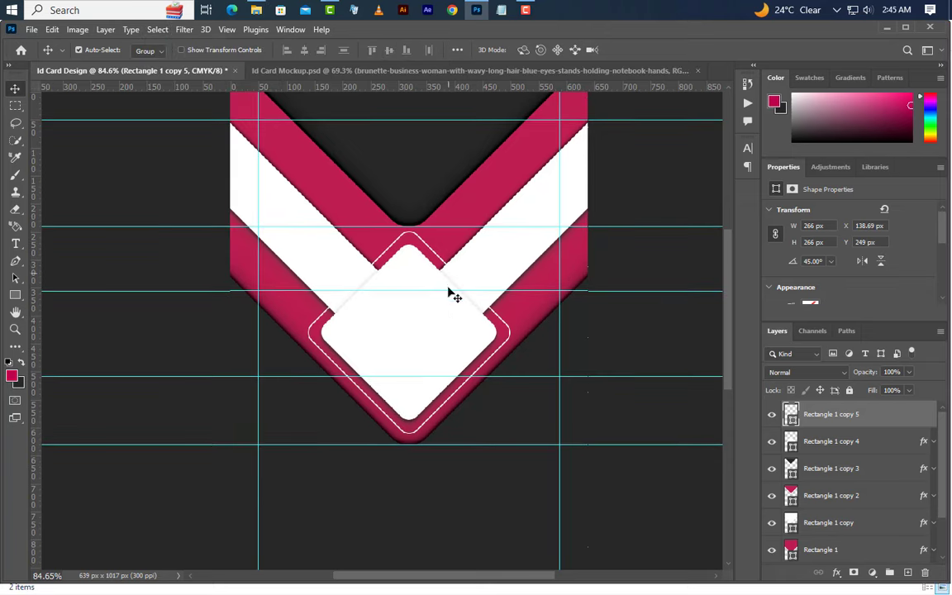
- Place Business-Woman.png directly above Rectangle 1 copy 4 and scale and position it so the face sits in the diamond
{"action": "left_click", "coordinate": [395, 293]}
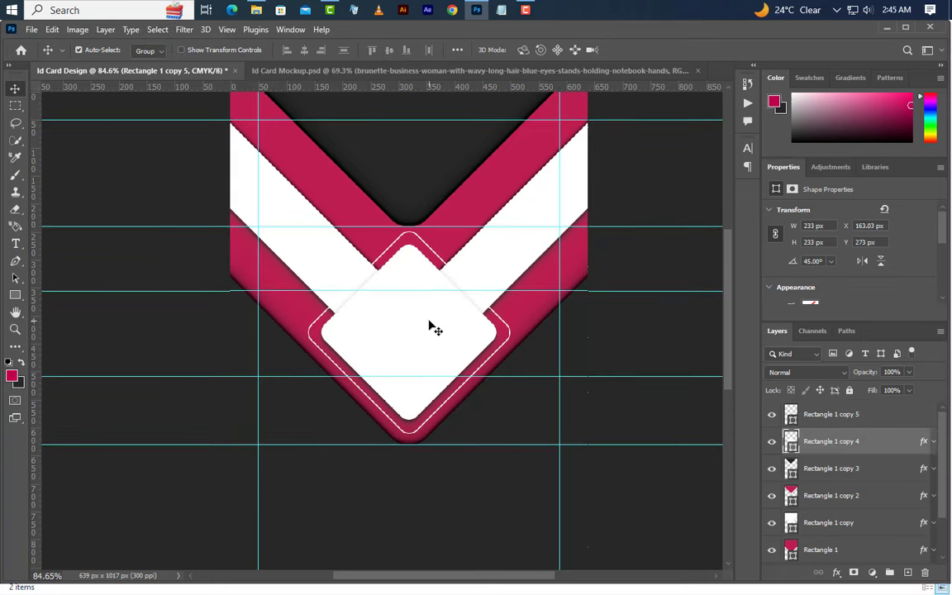
{"action": "left_click", "coordinate": [882, 28]}
{"action": "left_click_drag", "start_coordinate": [185, 143], "coordinate": [426, 324]}
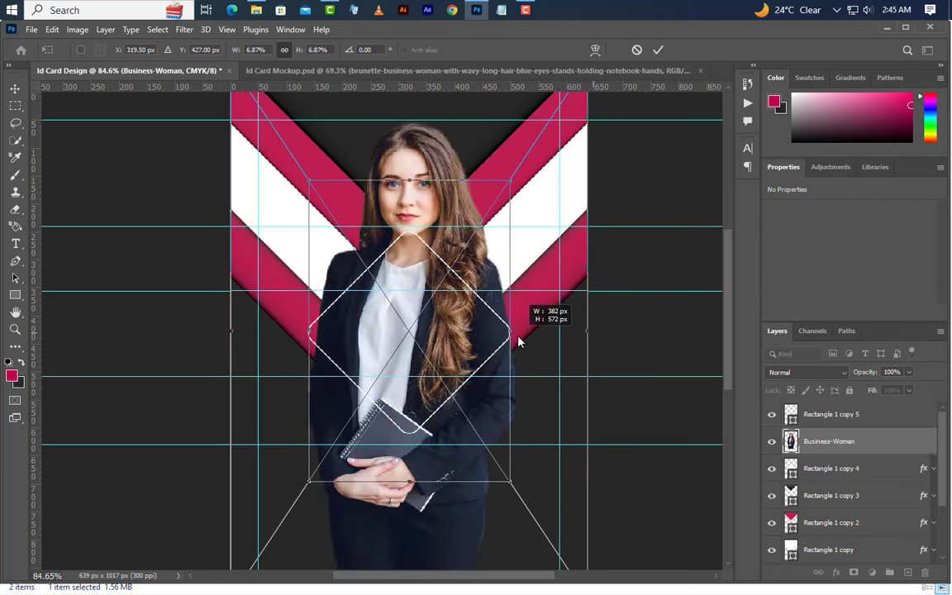
{"action": "left_click_drag", "start_coordinate": [455, 335], "coordinate": [453, 366]}
{"action": "scroll", "coordinate": [452, 368], "scroll_direction": "down", "scroll_amount": 3}
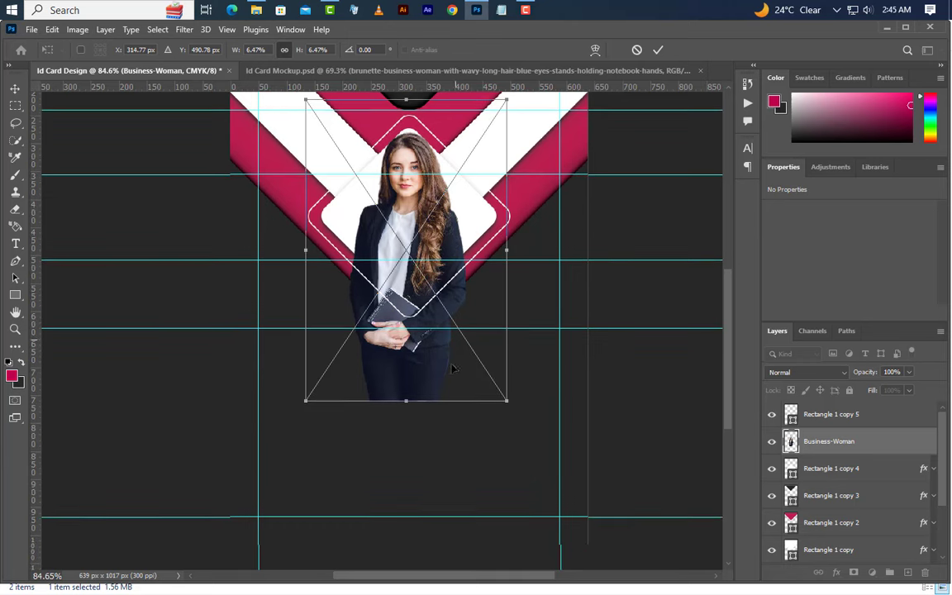
{"action": "left_click_drag", "start_coordinate": [406, 402], "coordinate": [405, 497]}
{"action": "left_click", "coordinate": [658, 50]}
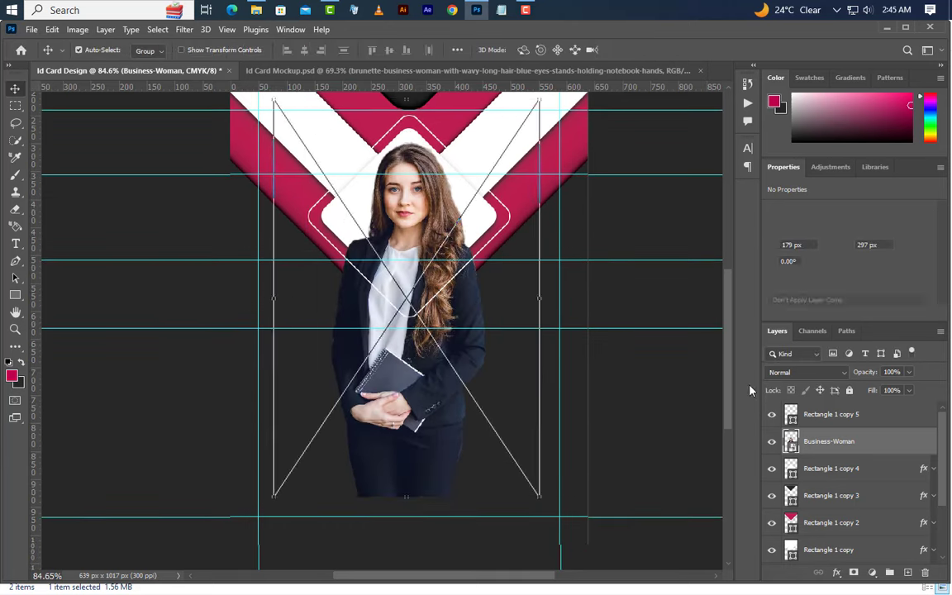
- Clip the Business-Woman photo to the Rectangle 1 copy 4 diamond and nudge it up 10 px
{"action": "right_click", "coordinate": [897, 446]}
{"action": "left_click", "coordinate": [840, 361]}
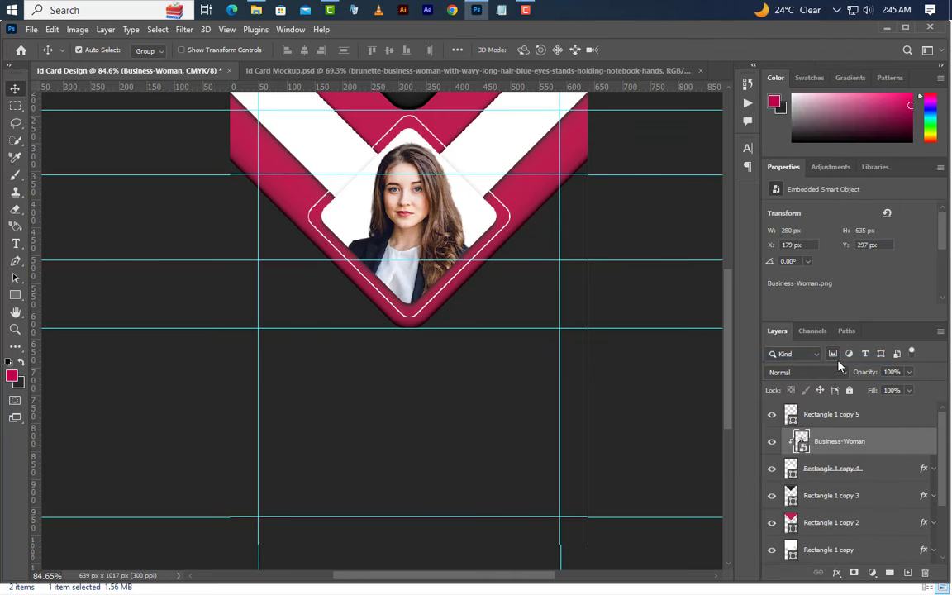
{"action": "key", "text": "shift+Up"}
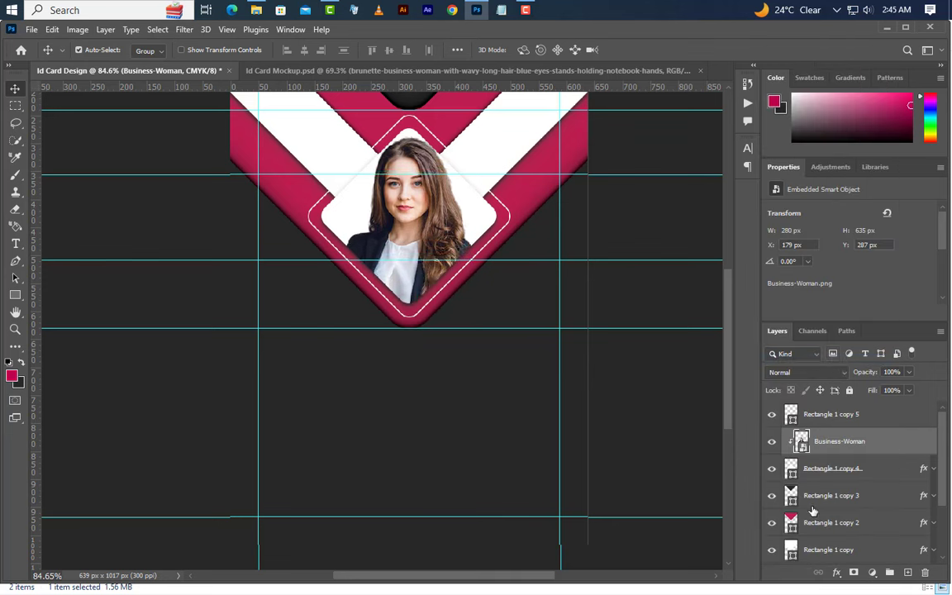
- Recolor the Rectangle 1 copy 4 diamond behind the photo with a near-black gray slightly darker than #282827
{"action": "double_click", "coordinate": [791, 472]}
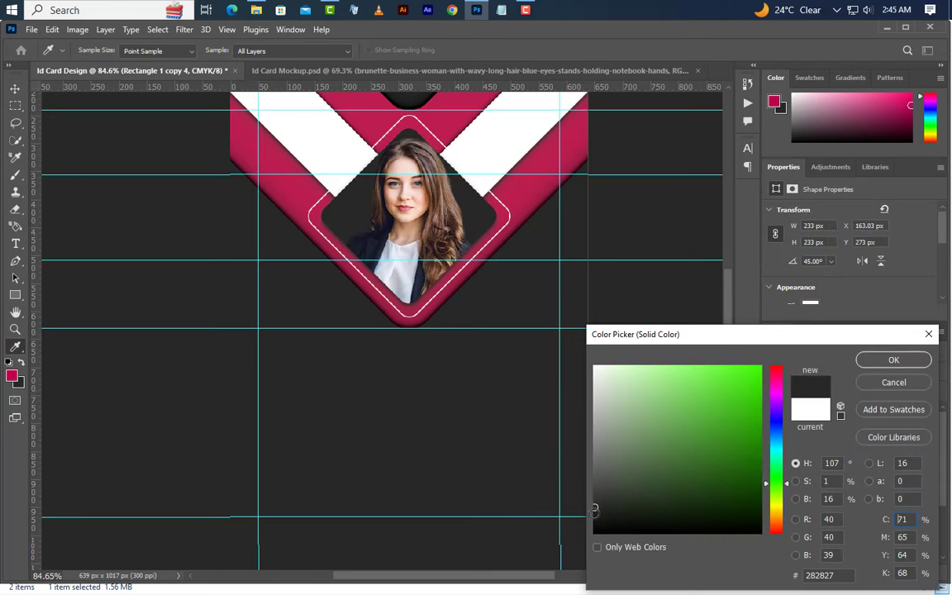
{"action": "left_click_drag", "start_coordinate": [595, 510], "coordinate": [594, 513]}
{"action": "left_click", "coordinate": [893, 360]}
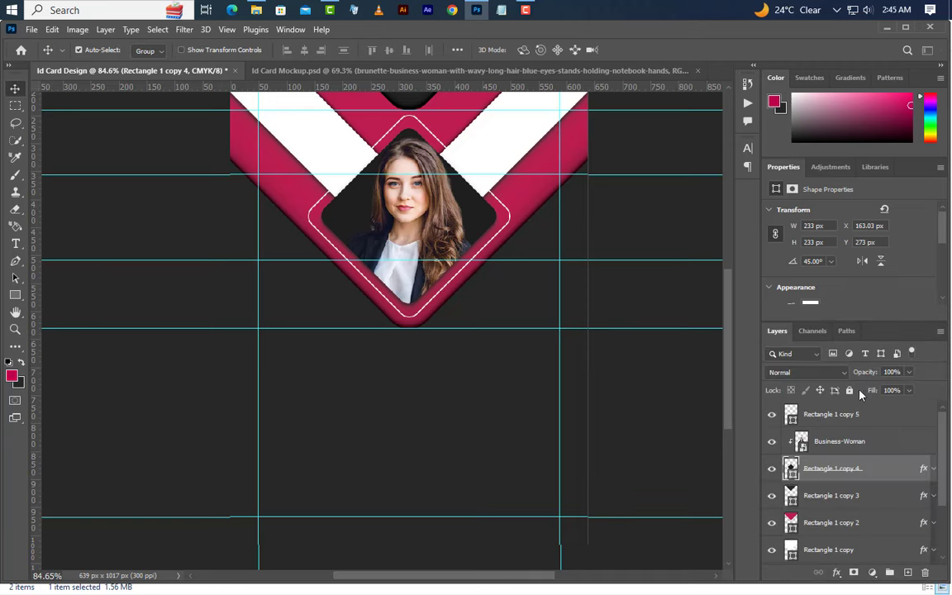
- Place Logo 03.png horizontally centered in the dark triangle above the photo frame, at X 220 px, Y 95 px
{"action": "scroll", "coordinate": [434, 424], "scroll_direction": "up", "scroll_amount": 2}
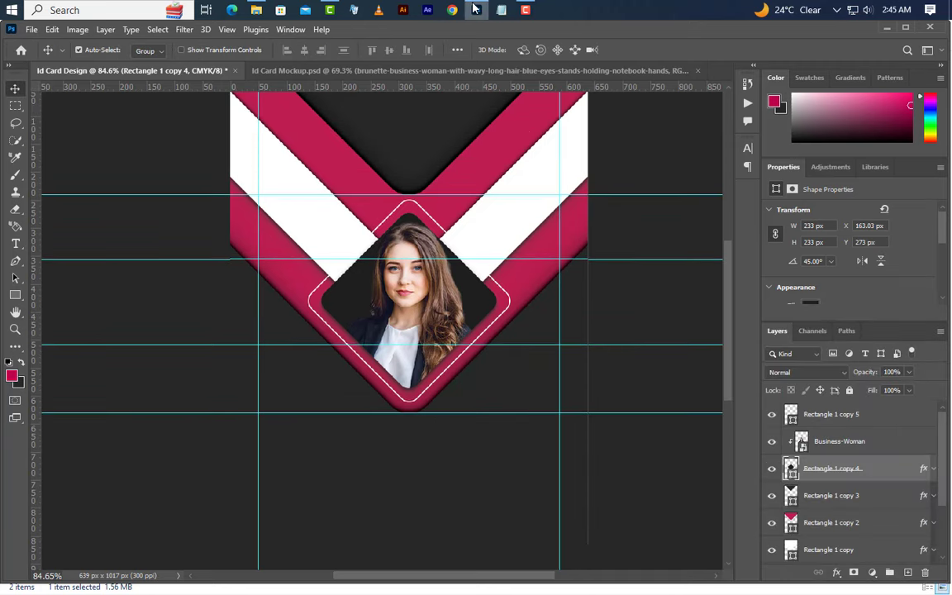
{"action": "left_click", "coordinate": [430, 10]}
{"action": "left_click", "coordinate": [252, 136]}
{"action": "left_click_drag", "start_coordinate": [252, 136], "coordinate": [439, 131]}
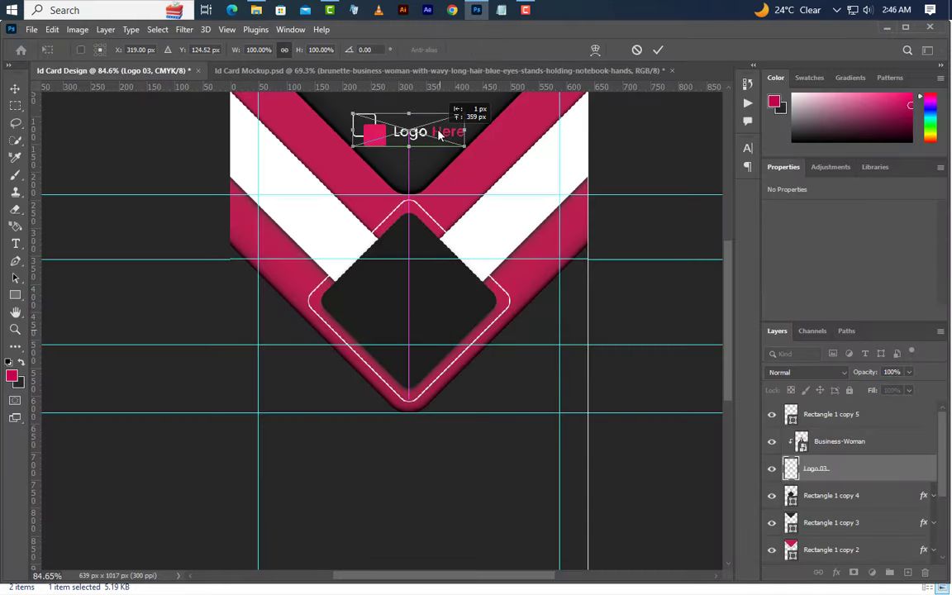
{"action": "left_click", "coordinate": [658, 50]}
- Move the Logo 03 layer above Business-Woman and clip the photo to Rectangle 1 copy 4 again
{"action": "left_click_drag", "start_coordinate": [848, 471], "coordinate": [847, 428]}
{"action": "left_click", "coordinate": [852, 468]}
{"action": "right_click", "coordinate": [852, 468]}
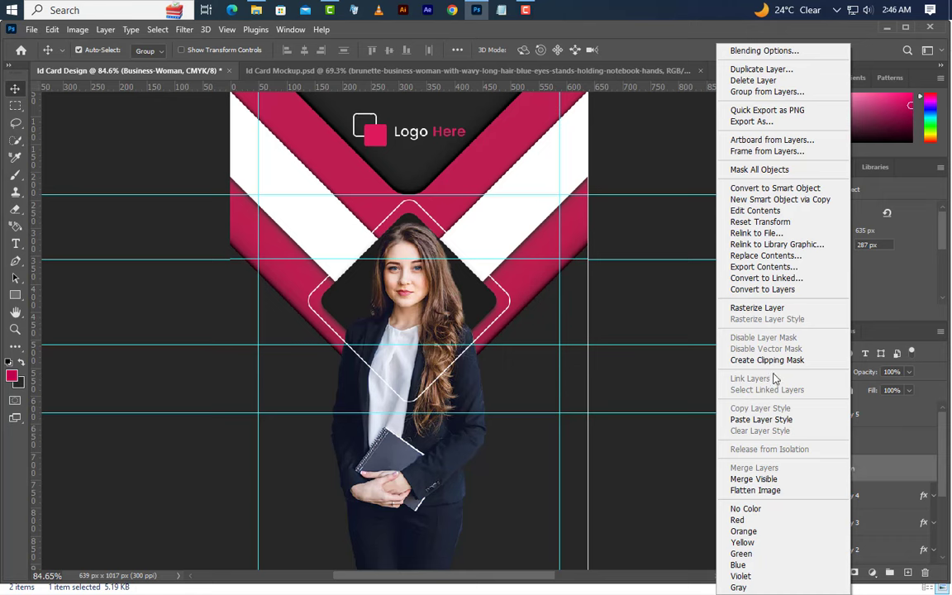
{"action": "left_click", "coordinate": [748, 357]}
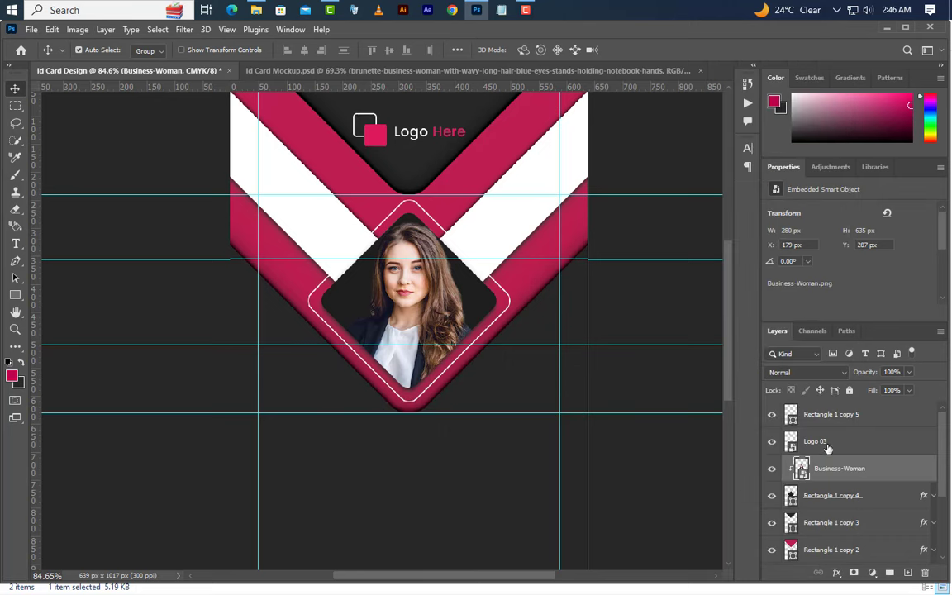
- Move the Logo 03 layer to the top of the layer stack and add a new empty layer above it
{"action": "left_click_drag", "start_coordinate": [828, 447], "coordinate": [861, 402]}
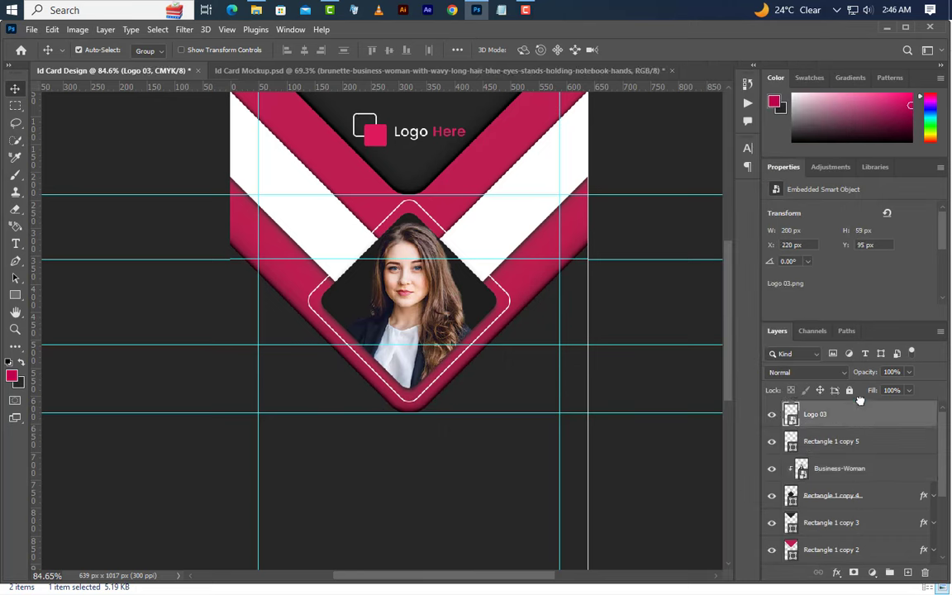
{"action": "left_click", "coordinate": [908, 573]}
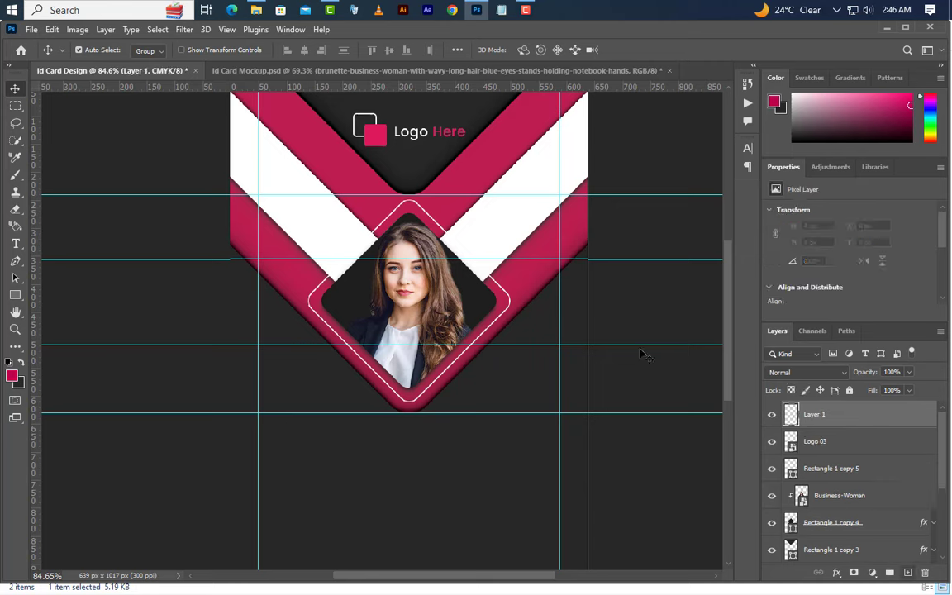
- Add the cardholder's full name as a Poppins Medium text line just below the diamond photo frame
{"action": "left_click", "coordinate": [15, 244]}
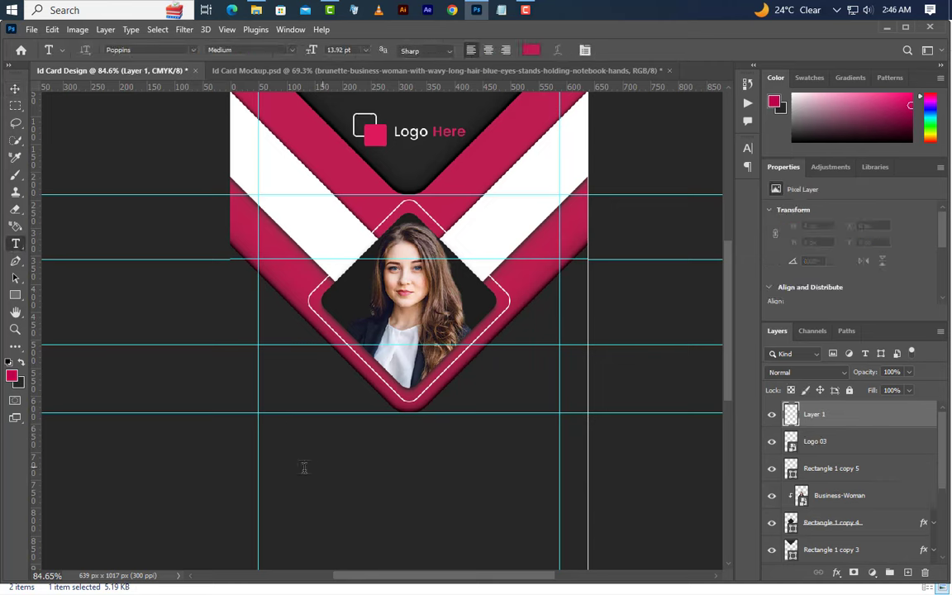
{"action": "left_click", "coordinate": [441, 480]}
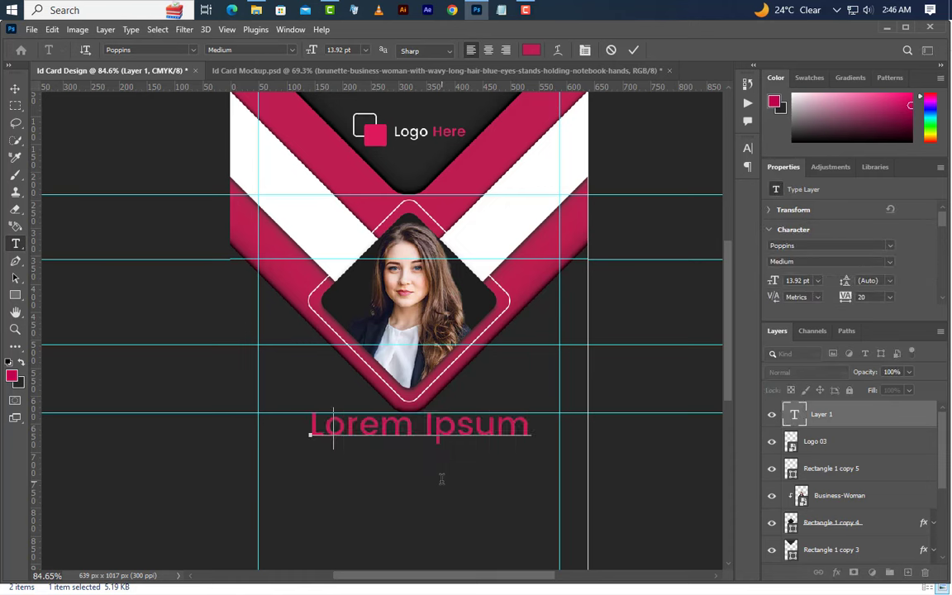
{"action": "type", "text": "Angel "}
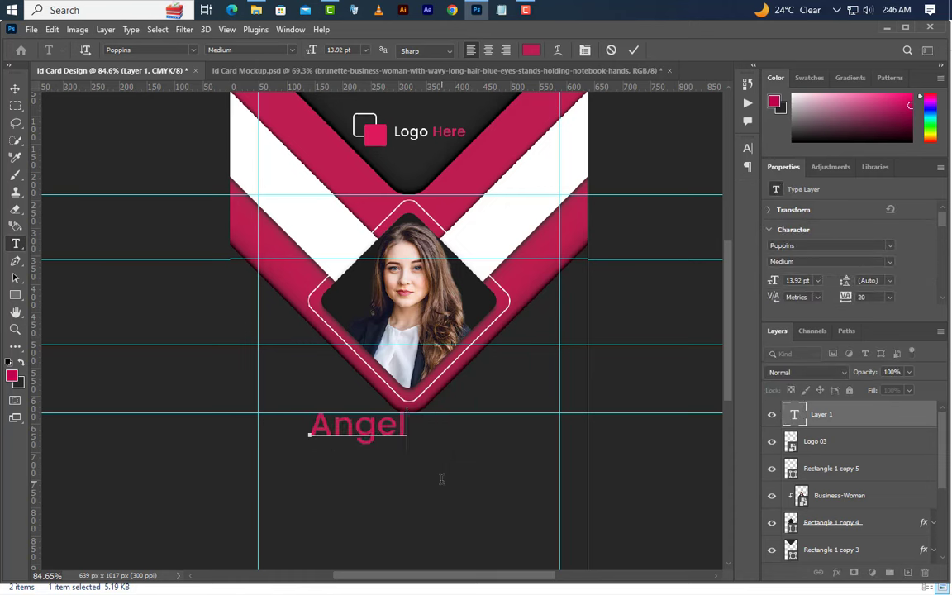
{"action": "type", "text": "Rose"}
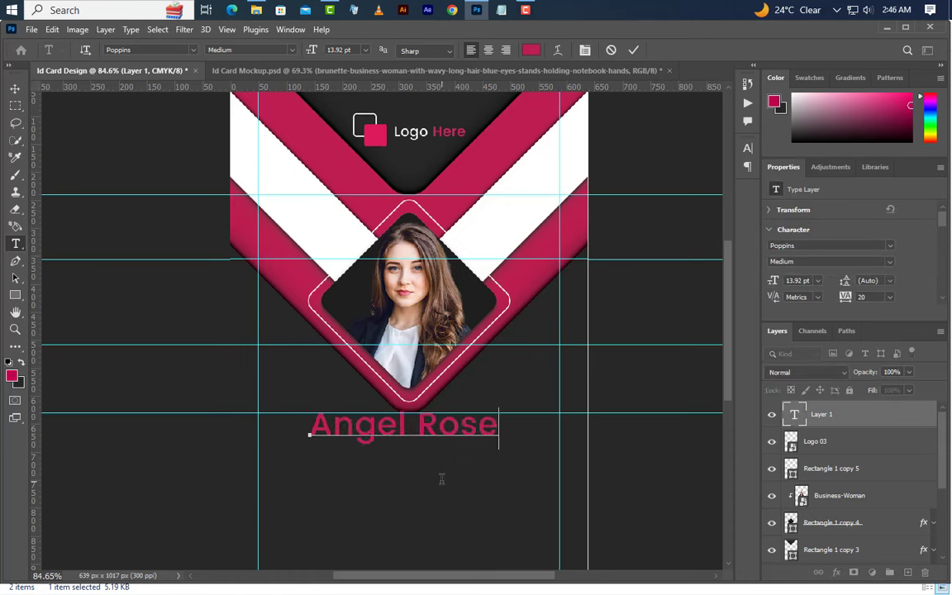
{"action": "left_click", "coordinate": [633, 49]}
{"action": "key", "text": "v"}
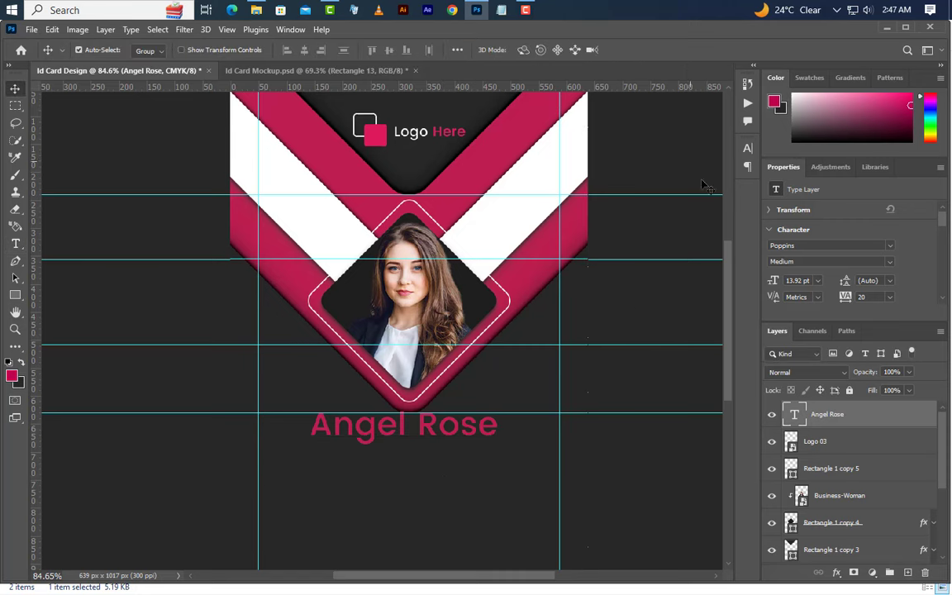
- Set the full-name text to Poppins Bold, 15.5 pt, in all caps
{"action": "left_click", "coordinate": [747, 148]}
{"action": "left_click", "coordinate": [633, 169]}
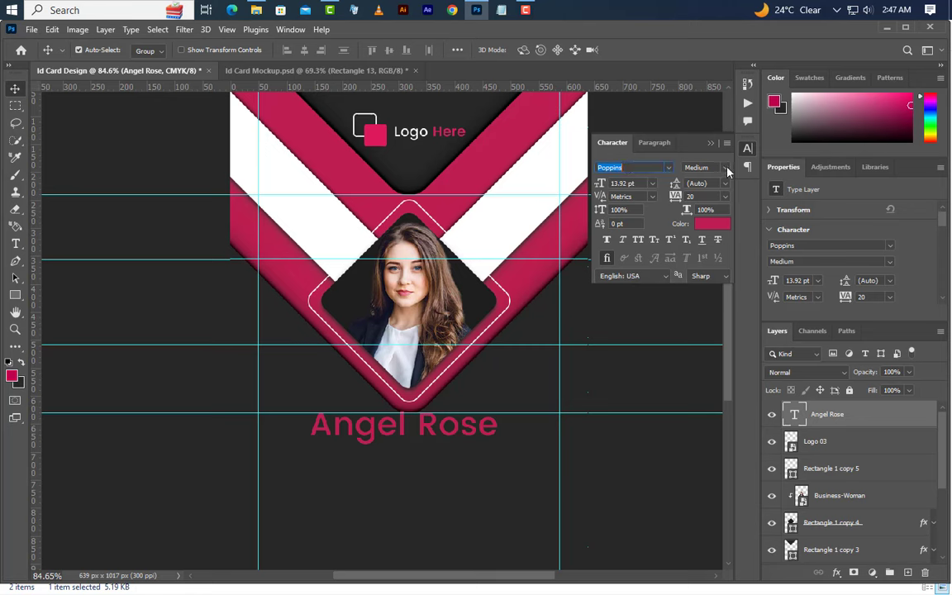
{"action": "left_click", "coordinate": [725, 170]}
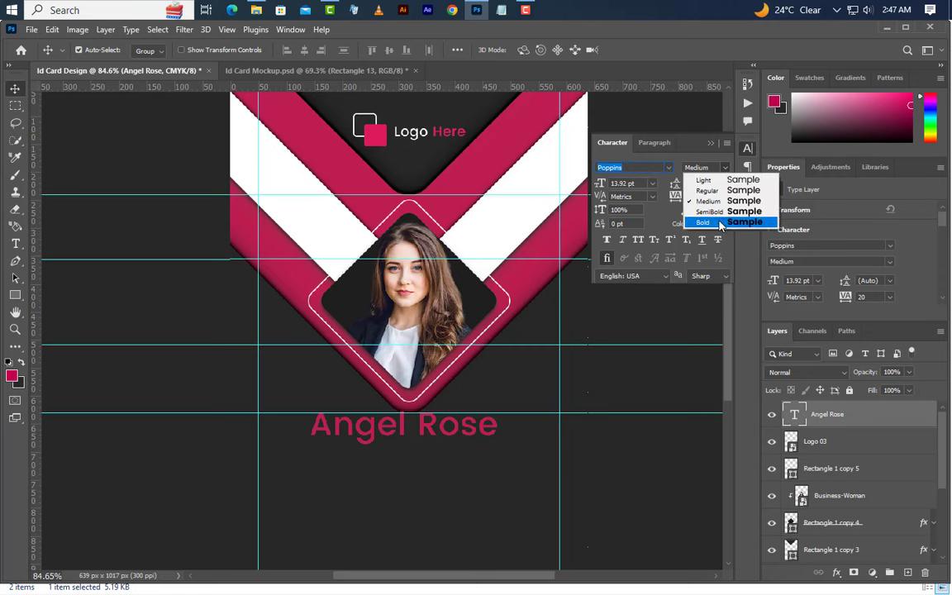
{"action": "left_click", "coordinate": [722, 224]}
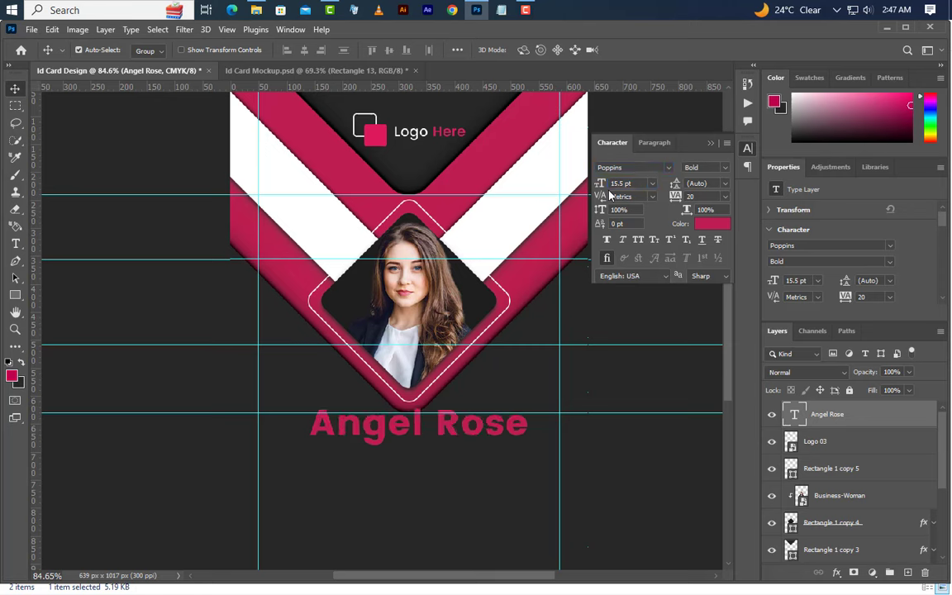
{"action": "left_click", "coordinate": [639, 240]}
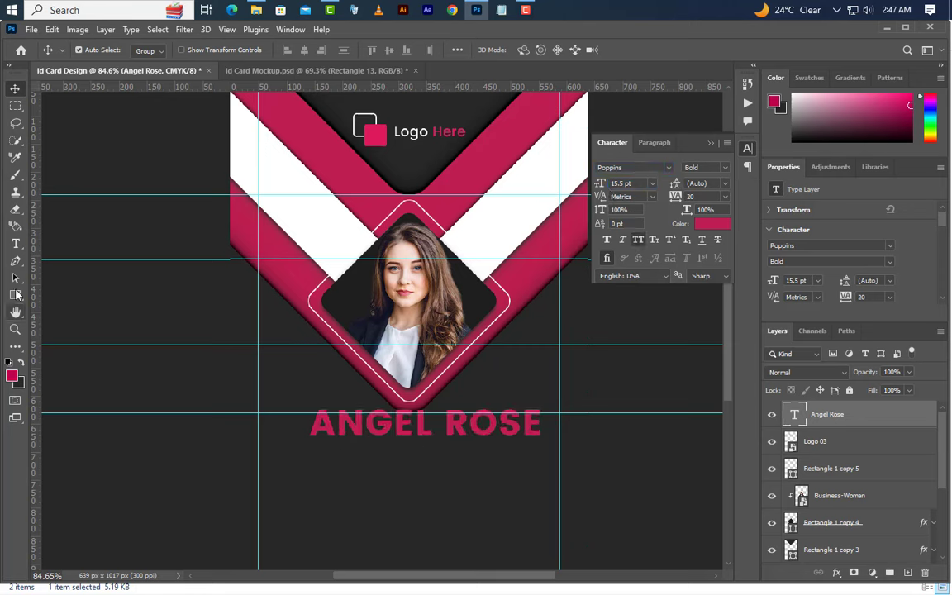
- Change the first name in the name text to Regular weight and color it #dd195e
{"action": "key", "text": "t"}
{"action": "double_click", "coordinate": [433, 428]}
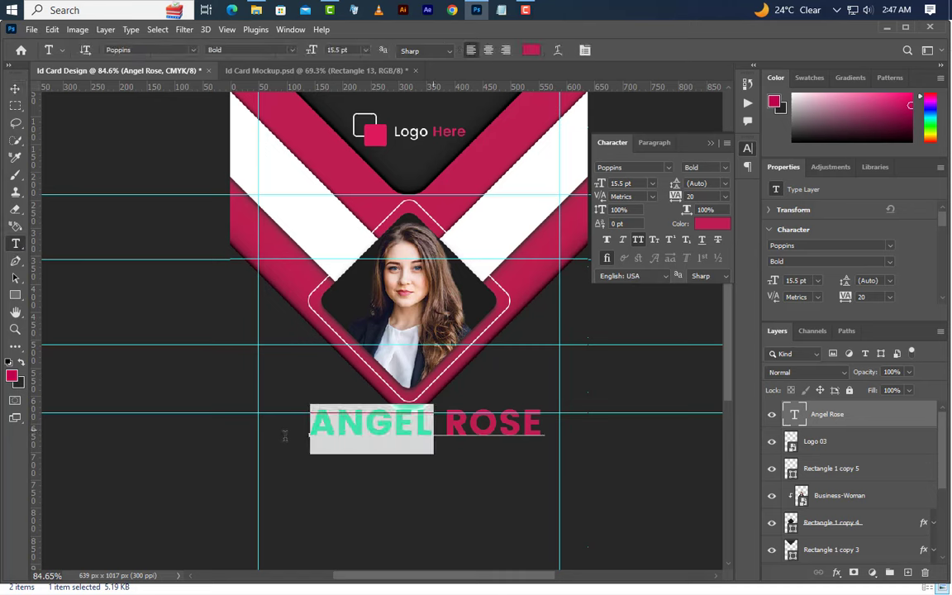
{"action": "left_click", "coordinate": [713, 168]}
{"action": "left_click", "coordinate": [709, 190]}
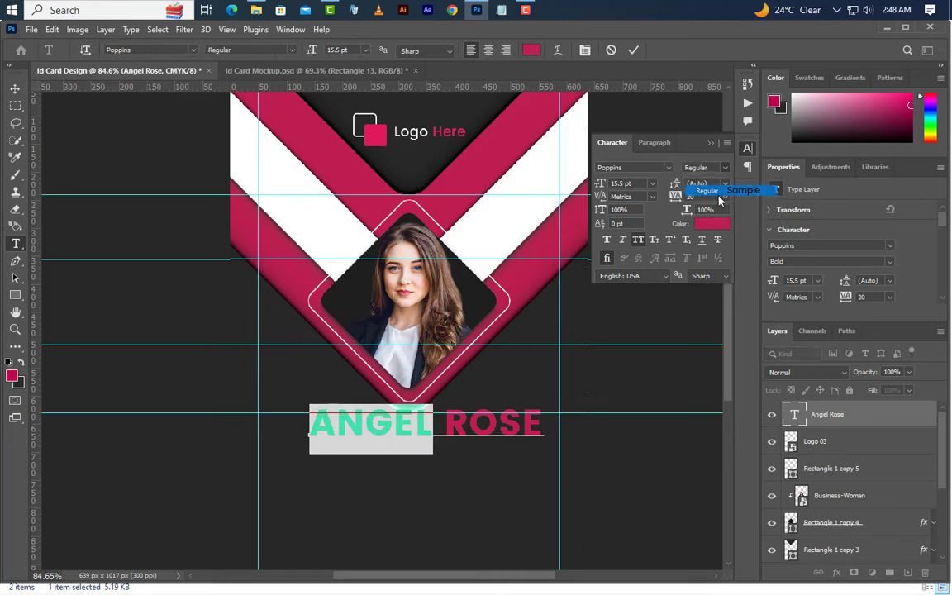
{"action": "left_click", "coordinate": [721, 223]}
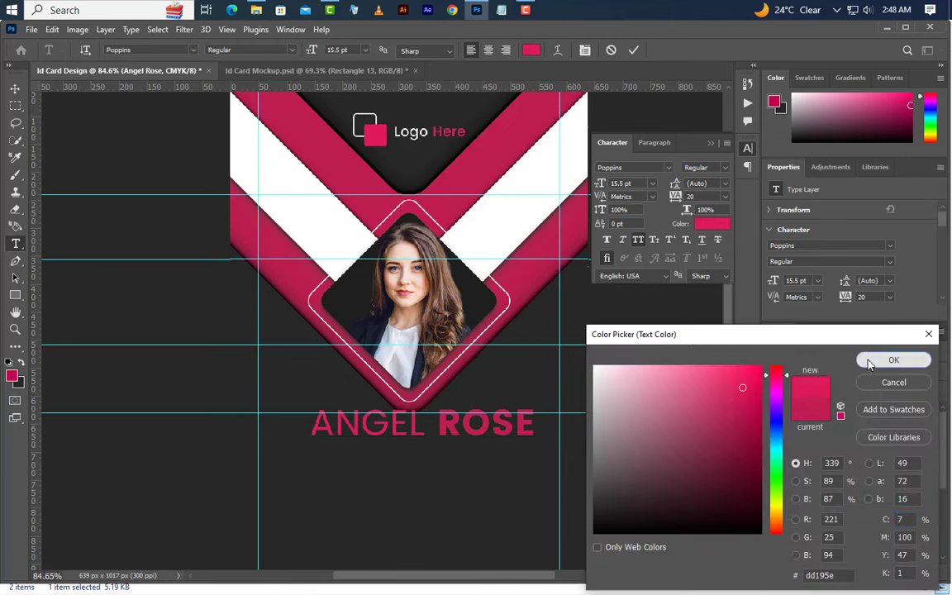
{"action": "left_click", "coordinate": [894, 360]}
- Color the last name white (#ffffff) and move the whole name text slightly lower beneath the photo frame
{"action": "left_click_drag", "start_coordinate": [431, 427], "coordinate": [561, 428]}
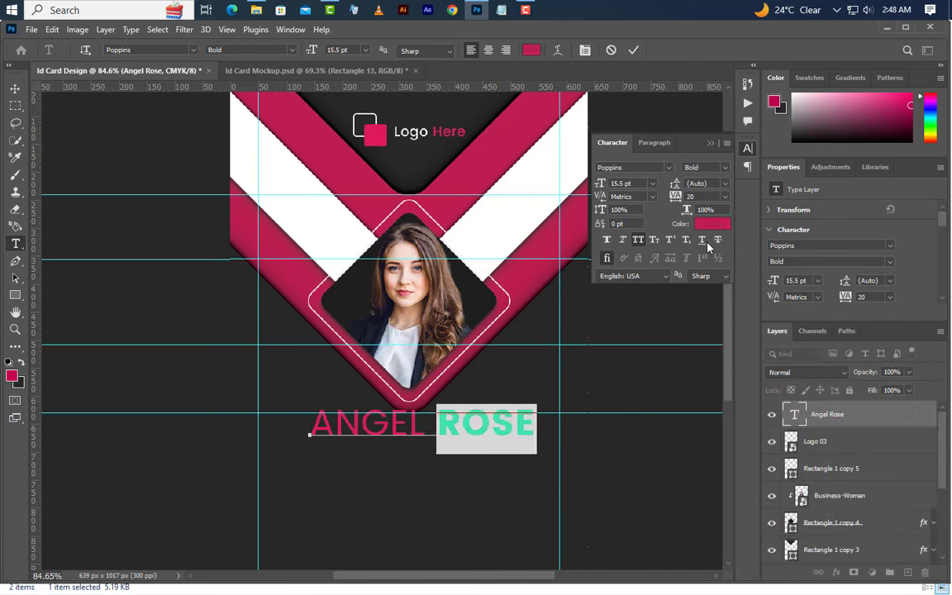
{"action": "left_click", "coordinate": [706, 227]}
{"action": "left_click_drag", "start_coordinate": [663, 408], "coordinate": [531, 324]}
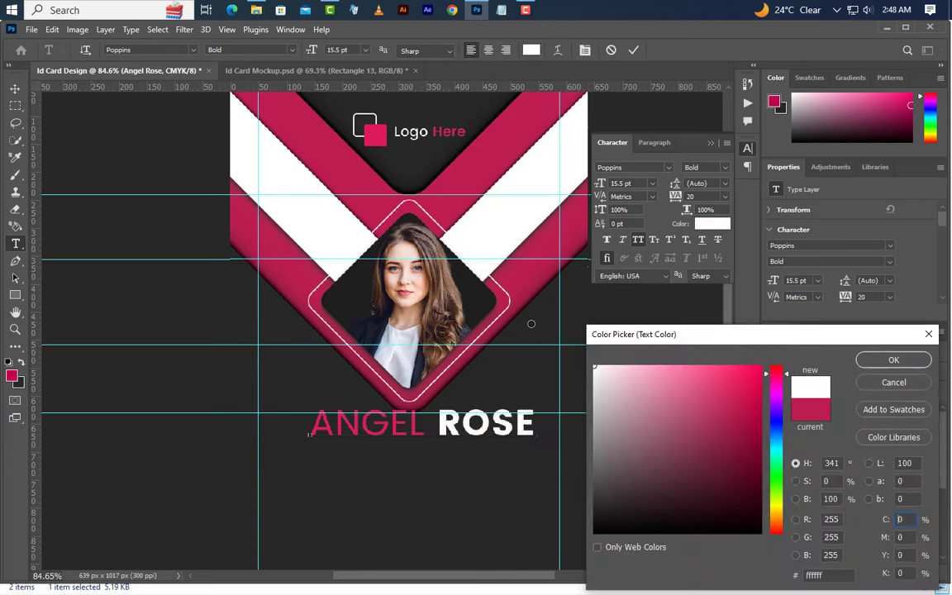
{"action": "left_click", "coordinate": [883, 361]}
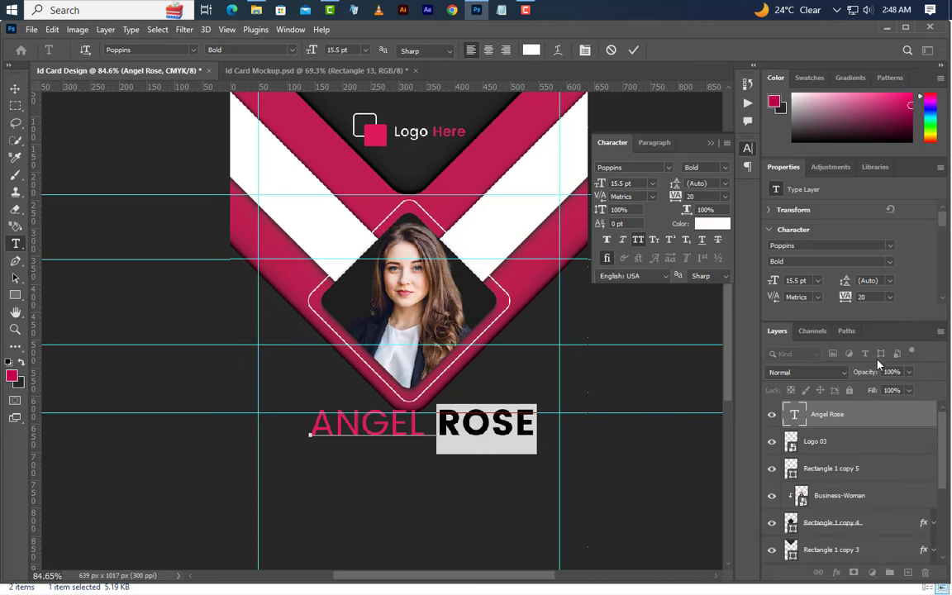
{"action": "left_click", "coordinate": [634, 53]}
{"action": "left_click", "coordinate": [711, 143]}
{"action": "left_click", "coordinate": [14, 89]}
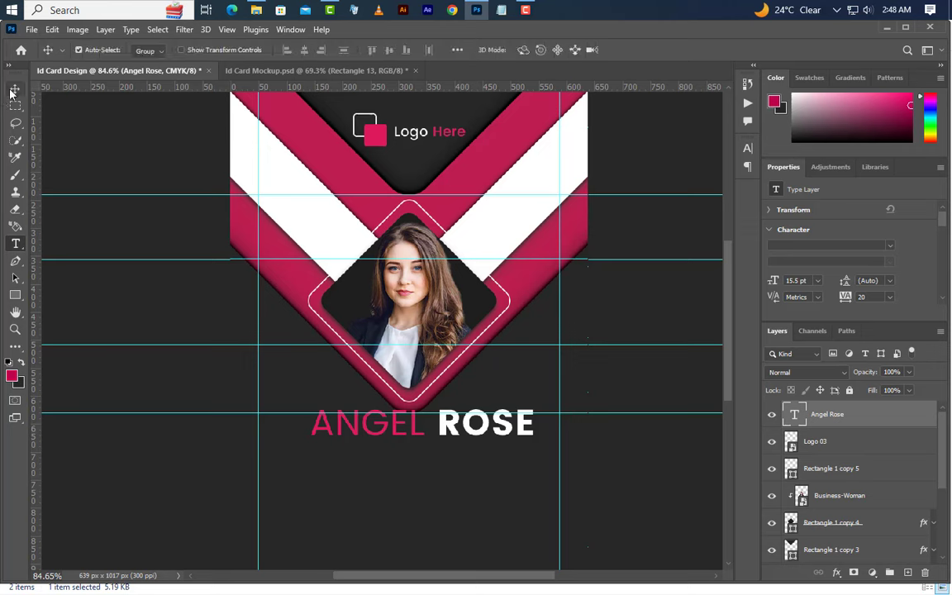
{"action": "left_click_drag", "start_coordinate": [458, 440], "coordinate": [443, 461]}
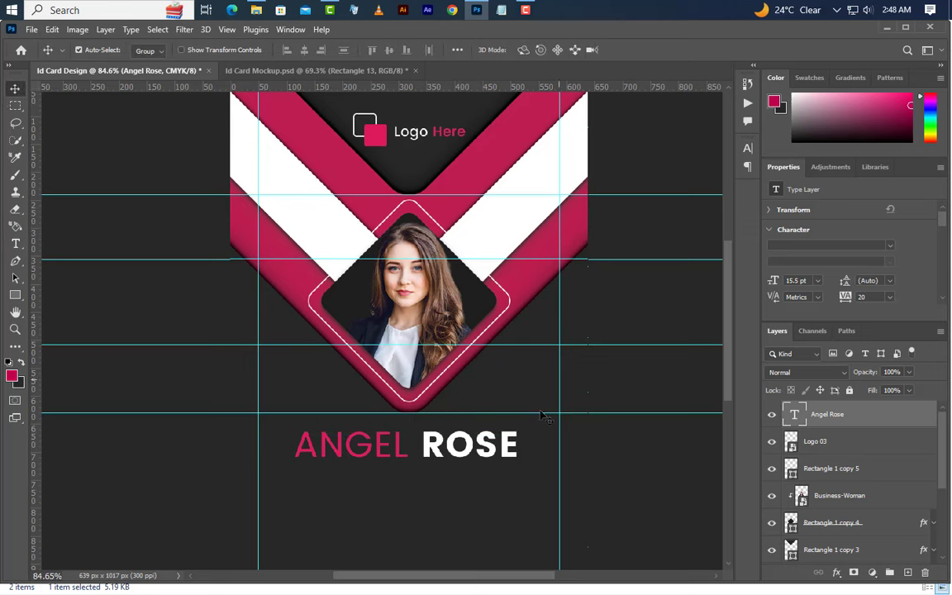
- Draw a rectangle below the name text and size it to 330 px wide by 50 px high
{"action": "left_click", "coordinate": [15, 295]}
{"action": "left_click", "coordinate": [59, 299]}
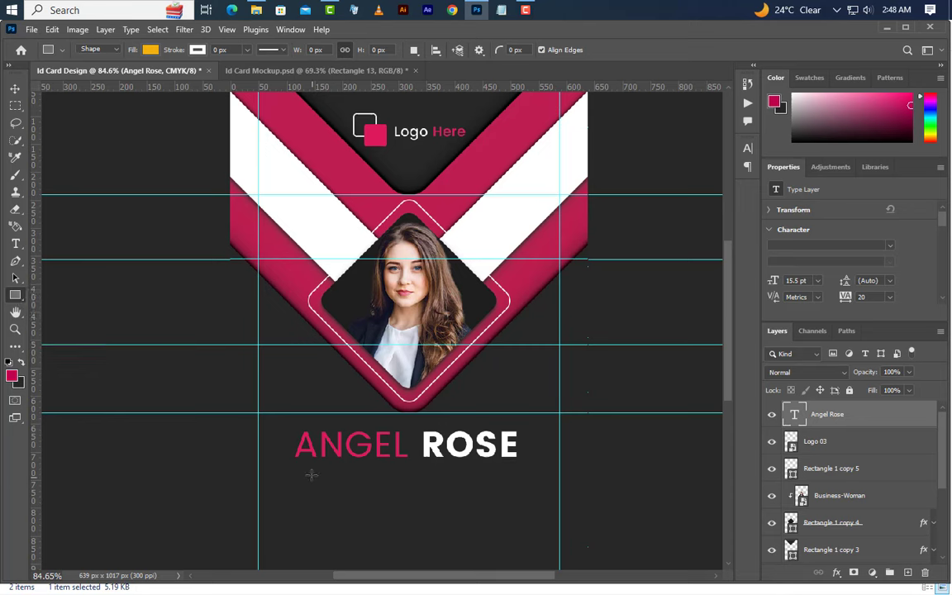
{"action": "left_click_drag", "start_coordinate": [310, 474], "coordinate": [505, 516]}
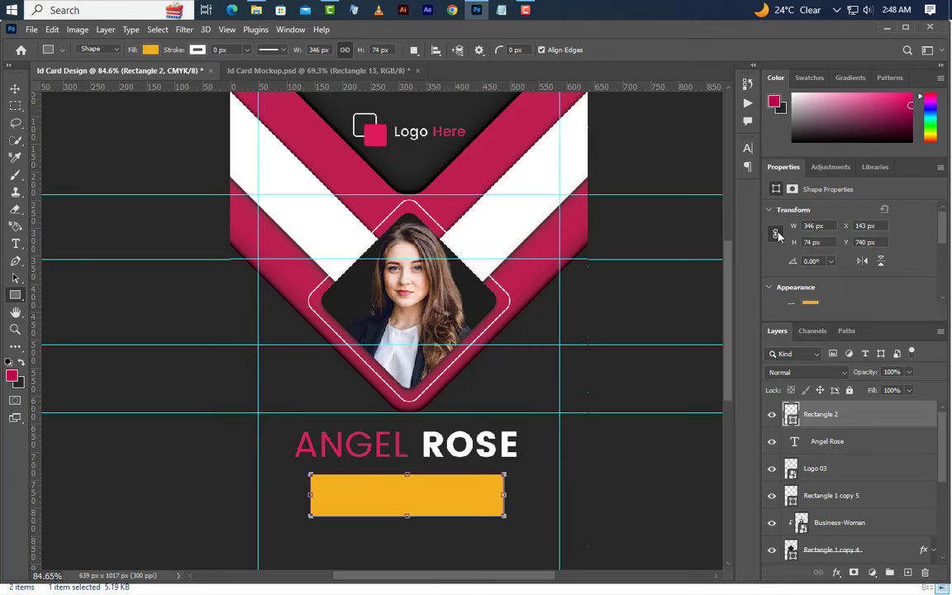
{"action": "double_click", "coordinate": [814, 227]}
{"action": "type", "text": "330"}
{"action": "left_click", "coordinate": [811, 242]}
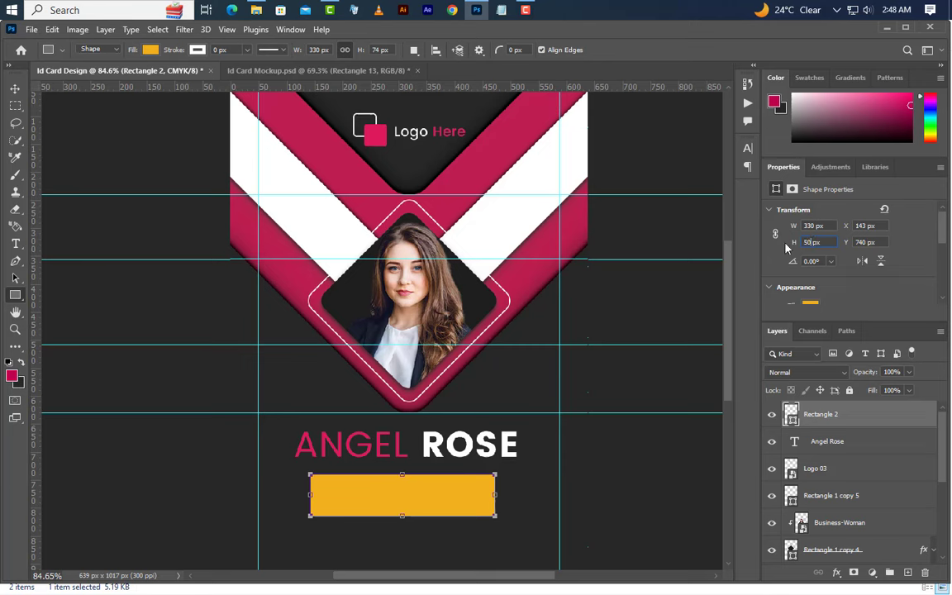
{"action": "key", "text": "Return"}
- Give the rectangle 25 px rounded corners, a 2 px white stroke and no fill
{"action": "scroll", "coordinate": [857, 272], "scroll_direction": "down", "scroll_amount": 2}
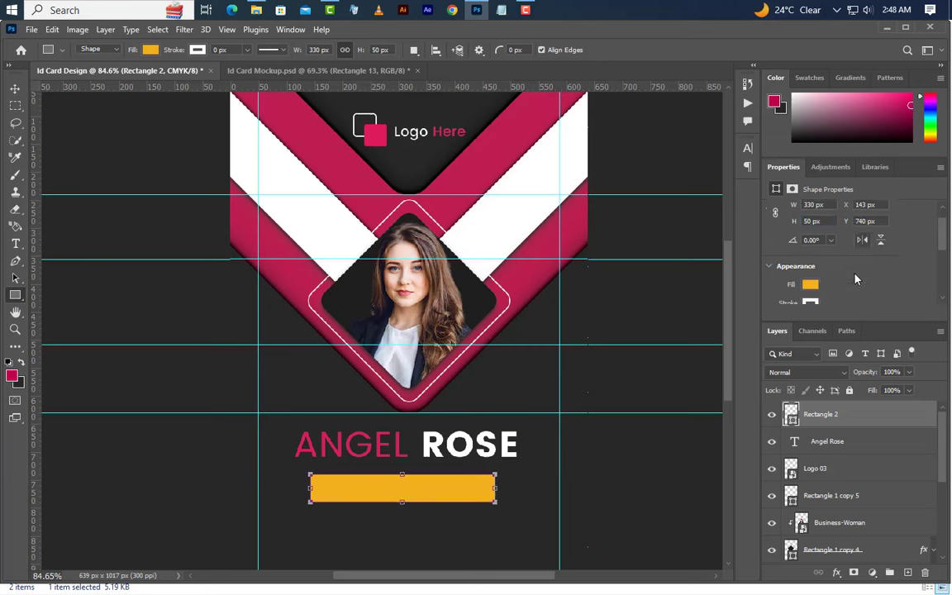
{"action": "scroll", "coordinate": [853, 279], "scroll_direction": "down", "scroll_amount": 2}
{"action": "left_click_drag", "start_coordinate": [792, 250], "coordinate": [948, 248]}
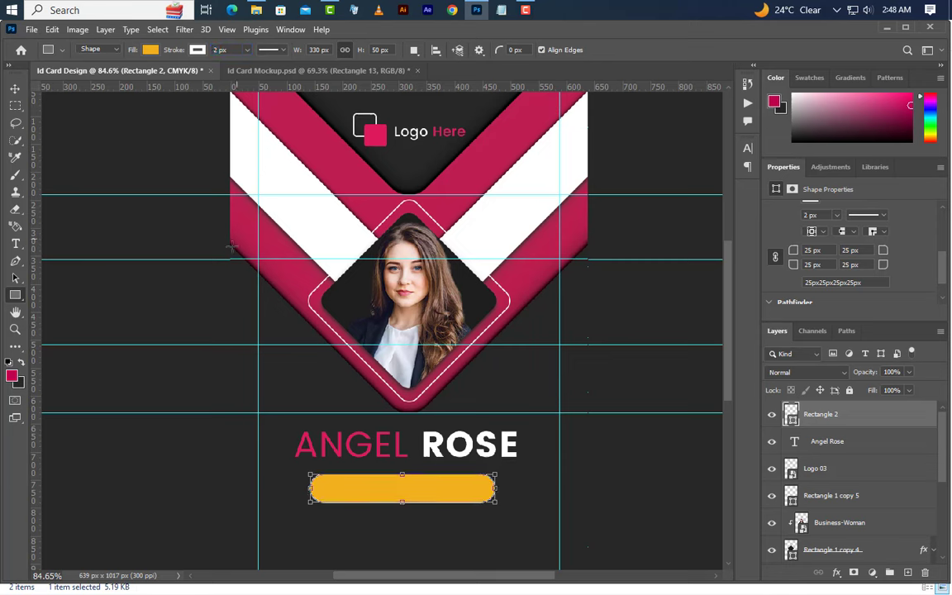
{"action": "left_click", "coordinate": [150, 50]}
{"action": "left_click", "coordinate": [74, 76]}
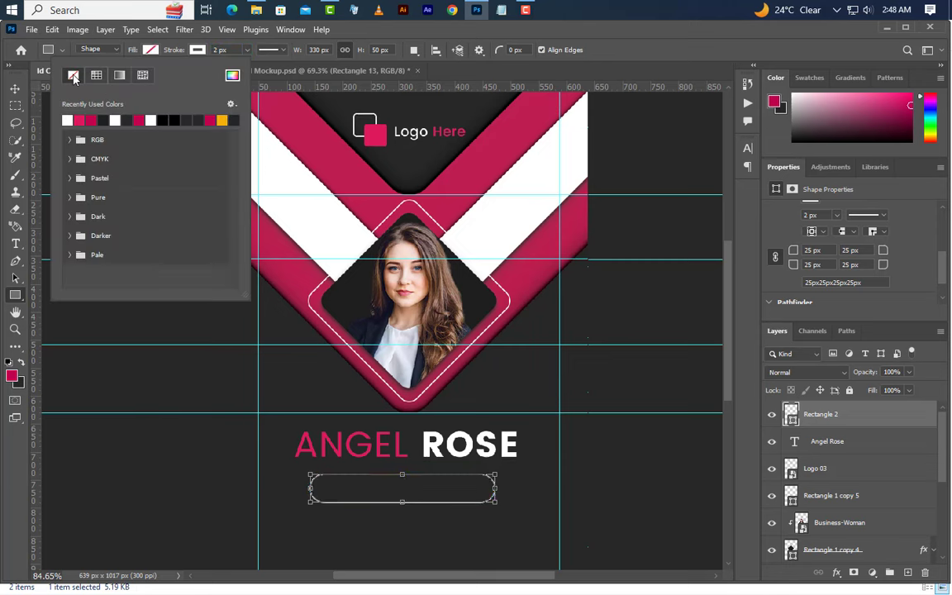
- Center the rounded outline horizontally on the name text using a selection of its letters, and clear the selection
{"action": "left_click", "coordinate": [15, 89]}
{"action": "left_click", "coordinate": [15, 89]}
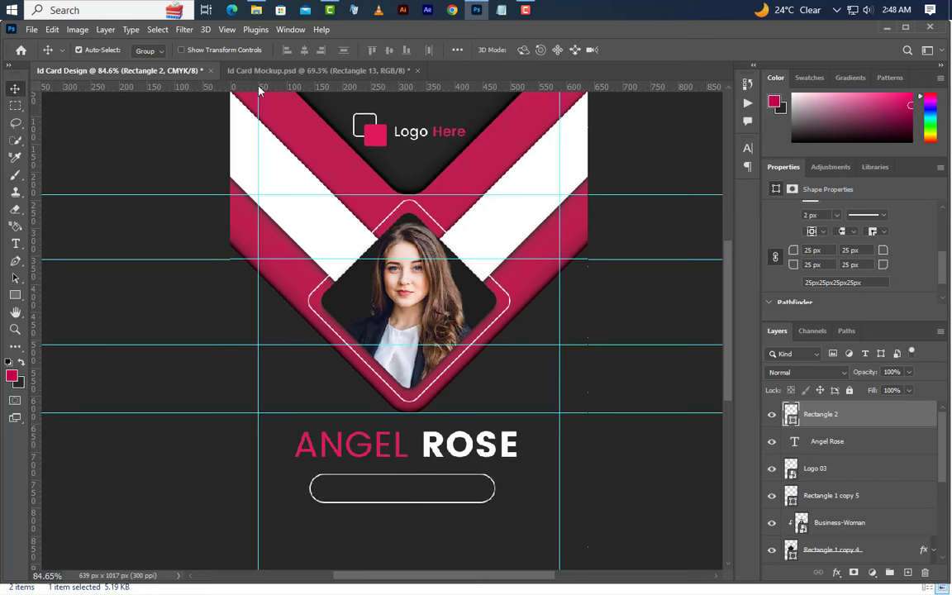
{"action": "key", "text": "ctrl"}
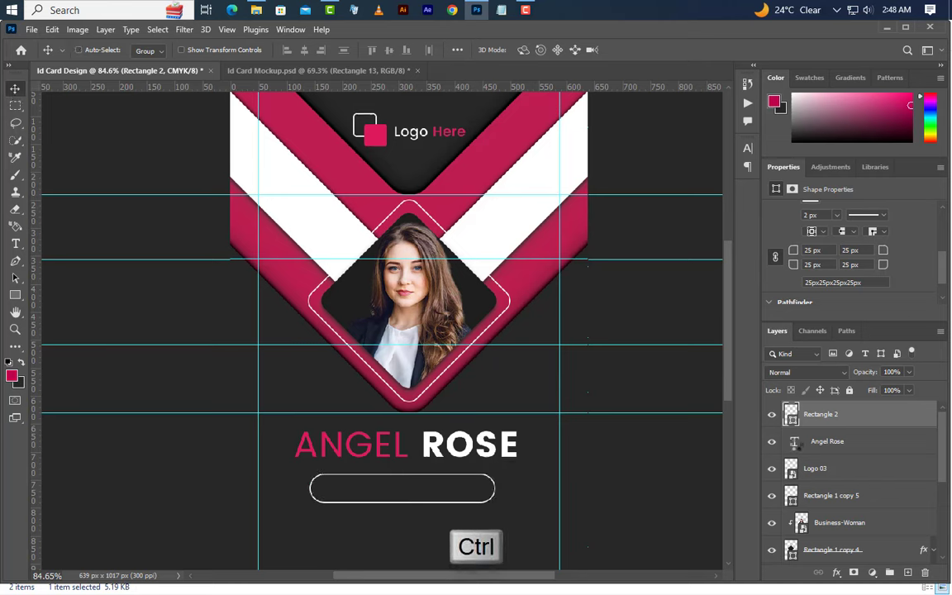
{"action": "left_click", "coordinate": [794, 443], "text": "ctrl"}
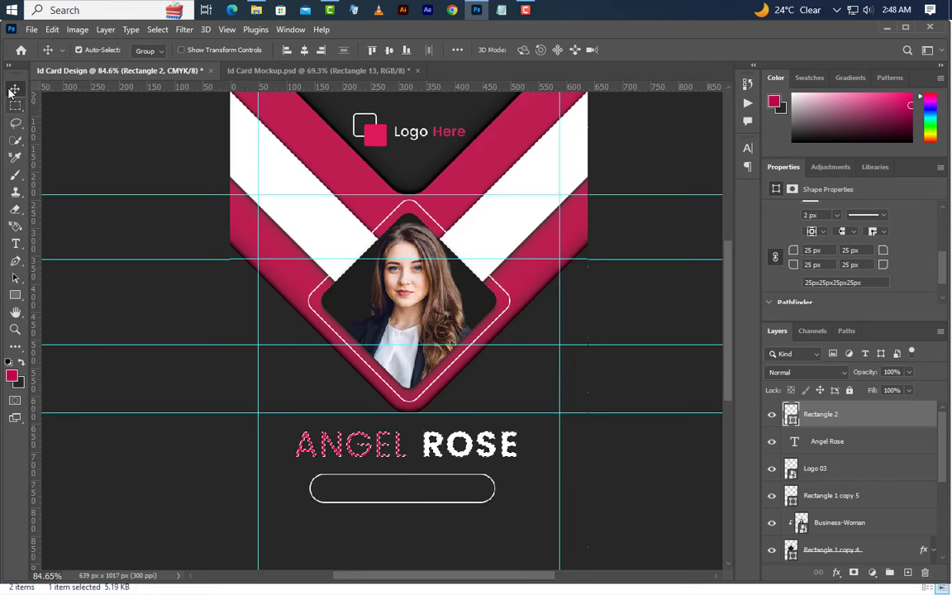
{"action": "left_click", "coordinate": [305, 50]}
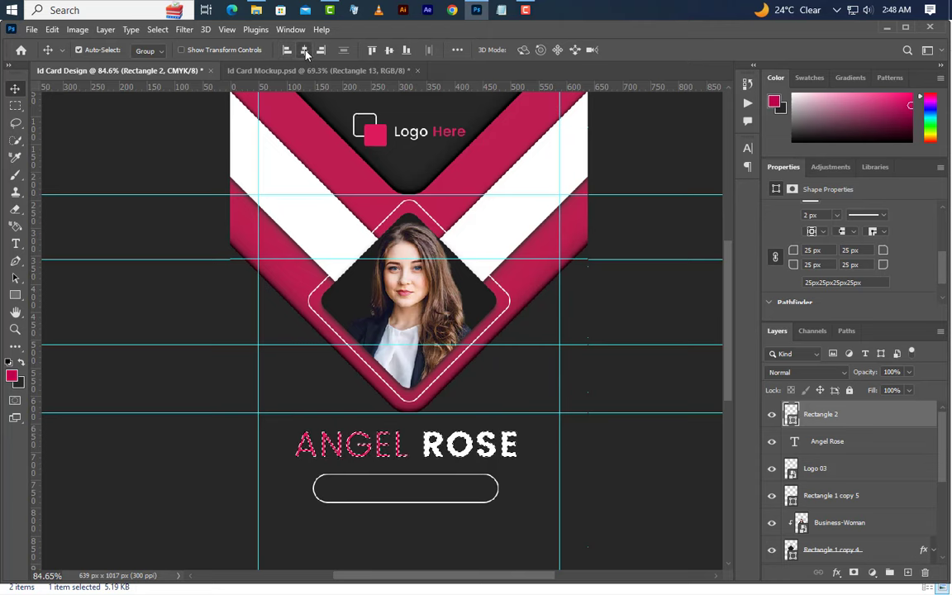
{"action": "left_click", "coordinate": [158, 29]}
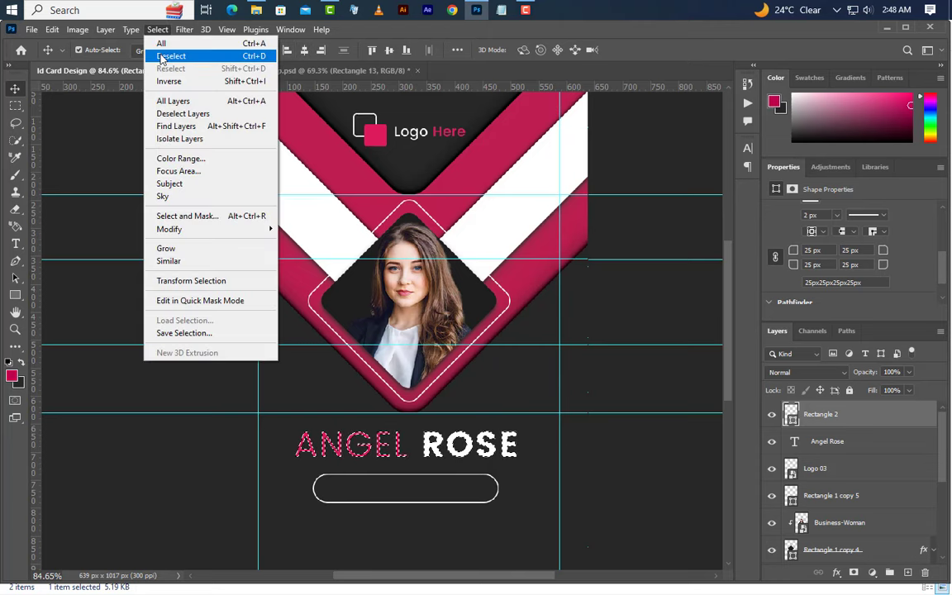
{"action": "left_click", "coordinate": [172, 56]}
- Add the text "Graphic Designer" on a new layer, starting inside the rounded outline below the name
{"action": "scroll", "coordinate": [422, 496], "scroll_direction": "up", "scroll_amount": 3}
{"action": "scroll", "coordinate": [414, 508], "scroll_direction": "up", "scroll_amount": 1}
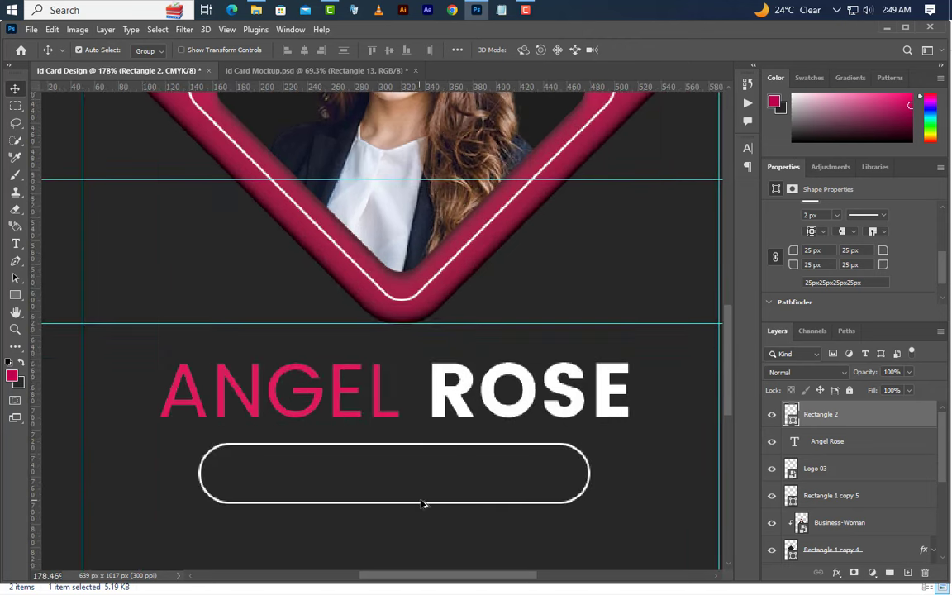
{"action": "left_click", "coordinate": [15, 245]}
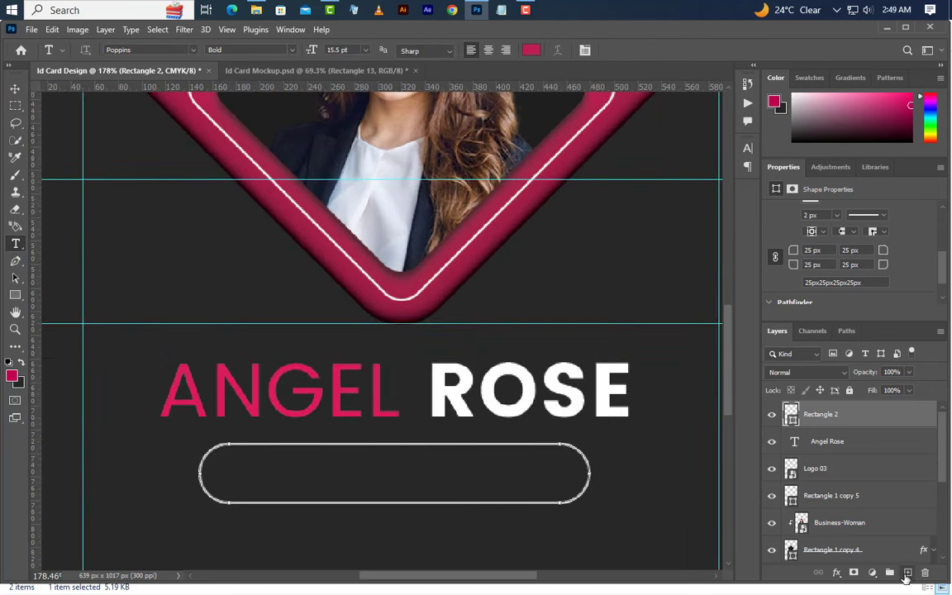
{"action": "left_click", "coordinate": [907, 573]}
{"action": "left_click", "coordinate": [229, 478]}
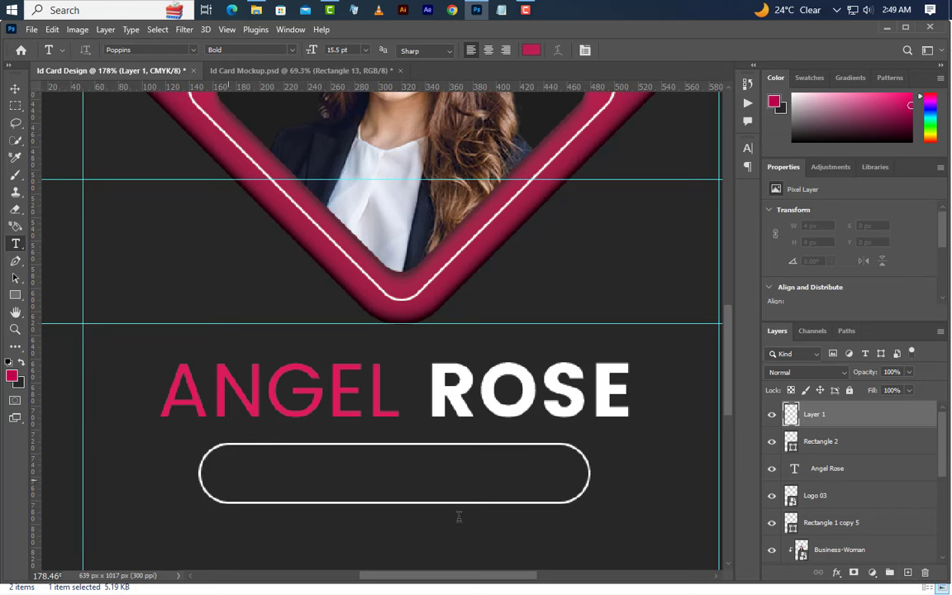
{"action": "type", "text": "GR"}
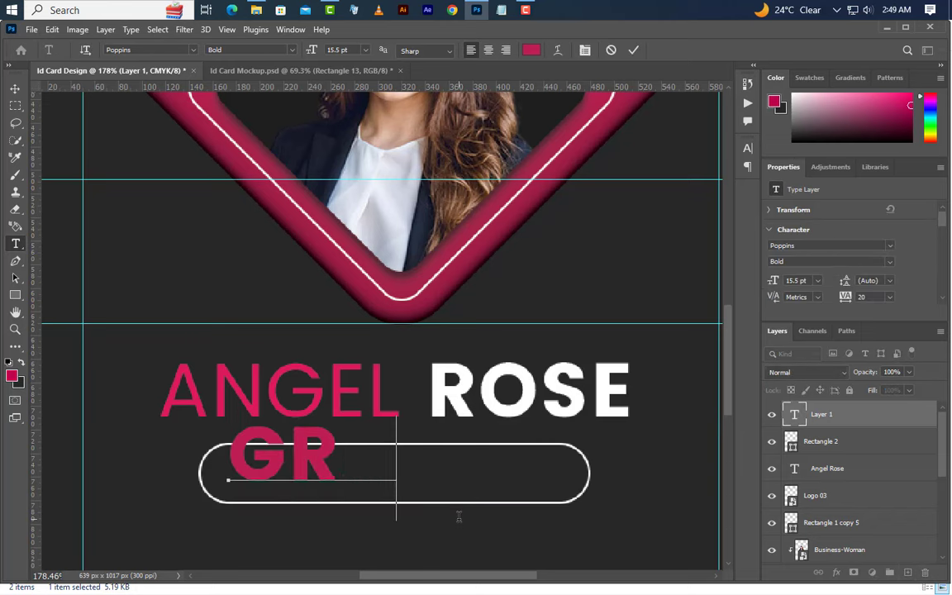
{"action": "type", "text": "APHIC DE"}
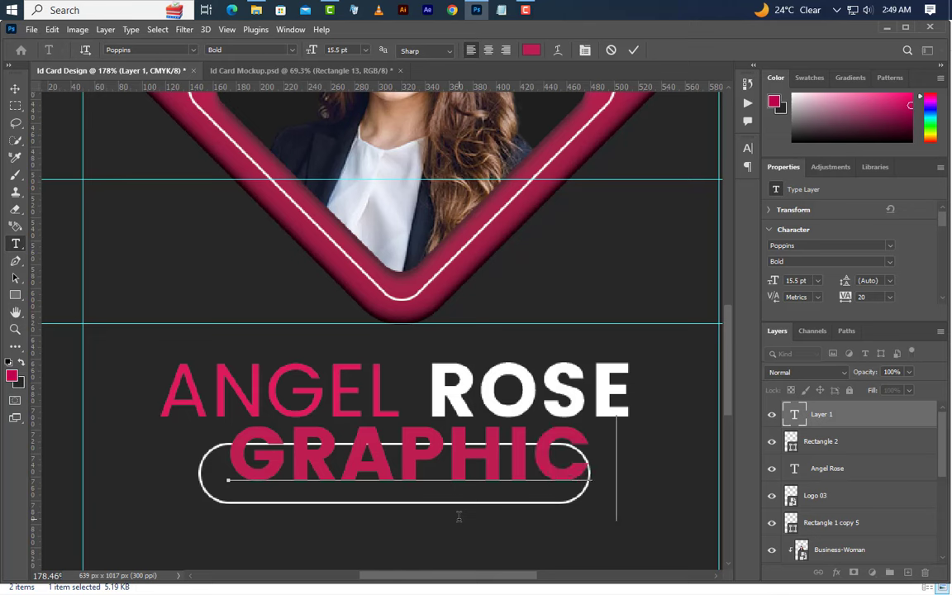
{"action": "left_click", "coordinate": [633, 50]}
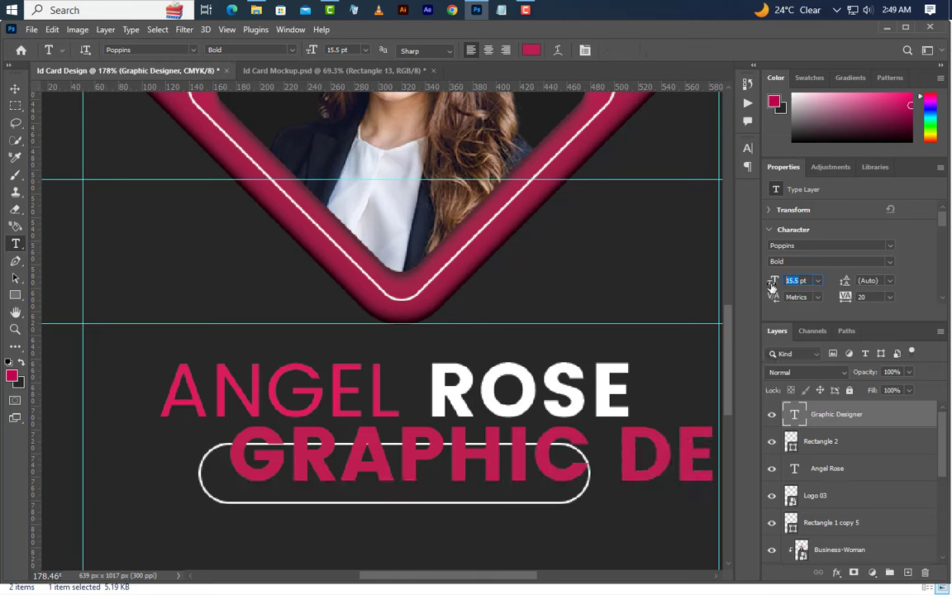
- Set the "Graphic Designer" text to 8.2 pt Poppins Regular and turn off All Caps
{"action": "type", "text": "8.2"}
{"action": "key", "text": "Return"}
{"action": "left_click", "coordinate": [887, 264]}
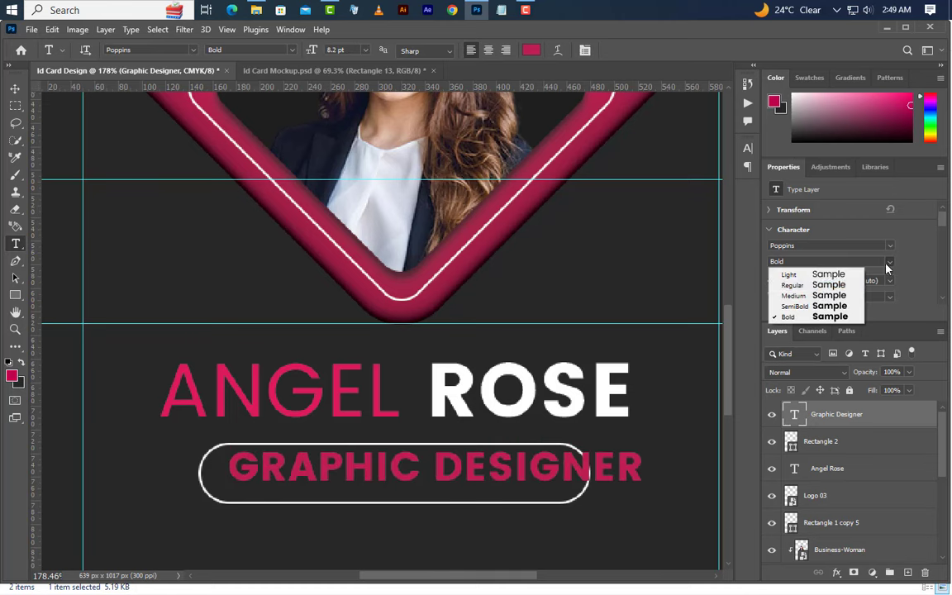
{"action": "left_click", "coordinate": [791, 296]}
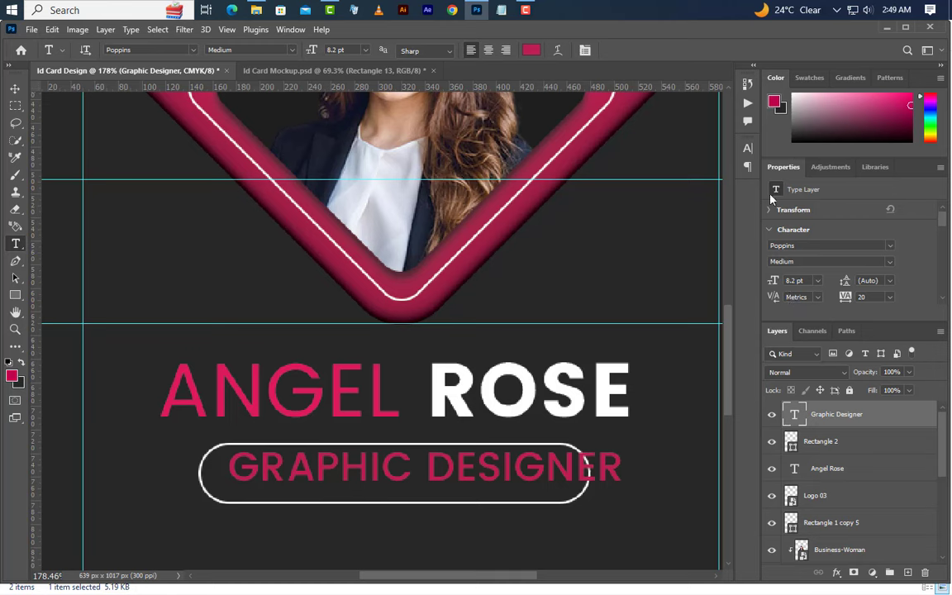
{"action": "left_click", "coordinate": [748, 148]}
{"action": "left_click", "coordinate": [638, 240]}
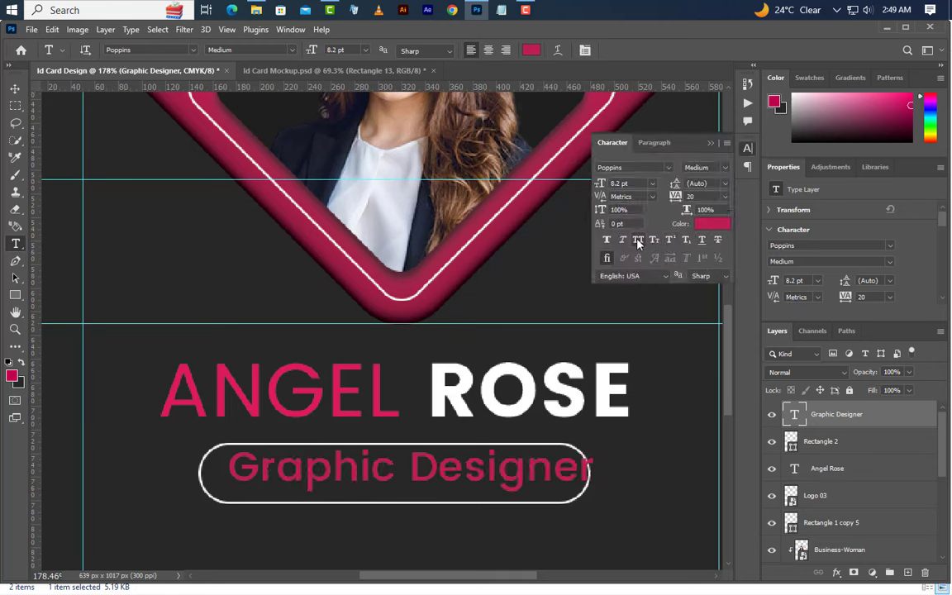
{"action": "left_click", "coordinate": [725, 170]}
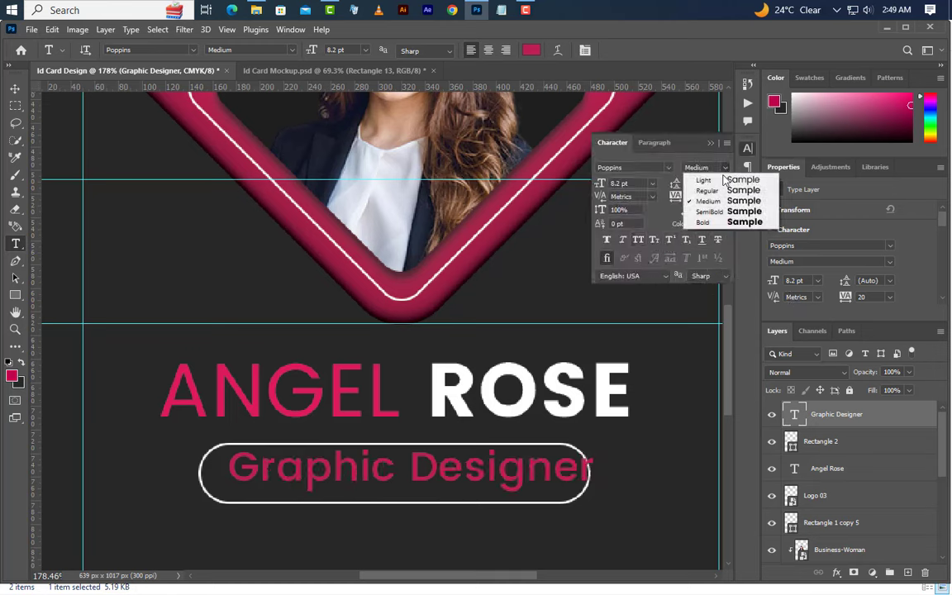
{"action": "left_click", "coordinate": [718, 190]}
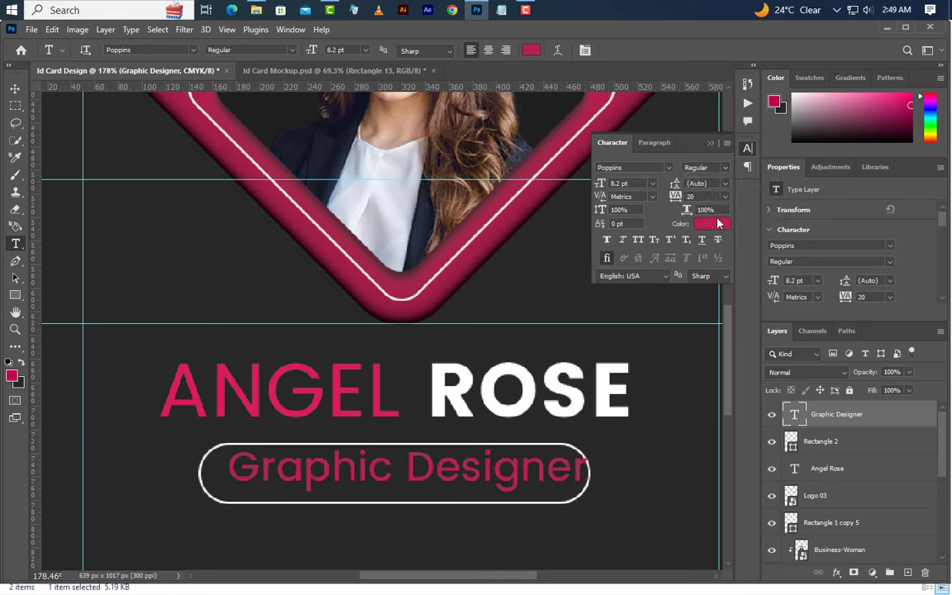
- Change the color of the job title text to white (#ffffff)
{"action": "left_click", "coordinate": [716, 225]}
{"action": "left_click", "coordinate": [600, 363]}
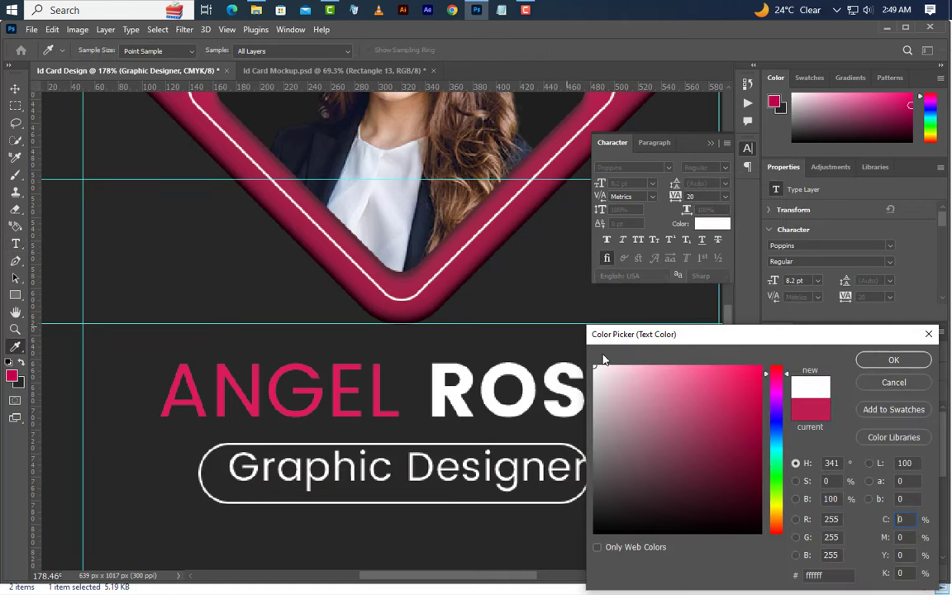
{"action": "left_click", "coordinate": [894, 360]}
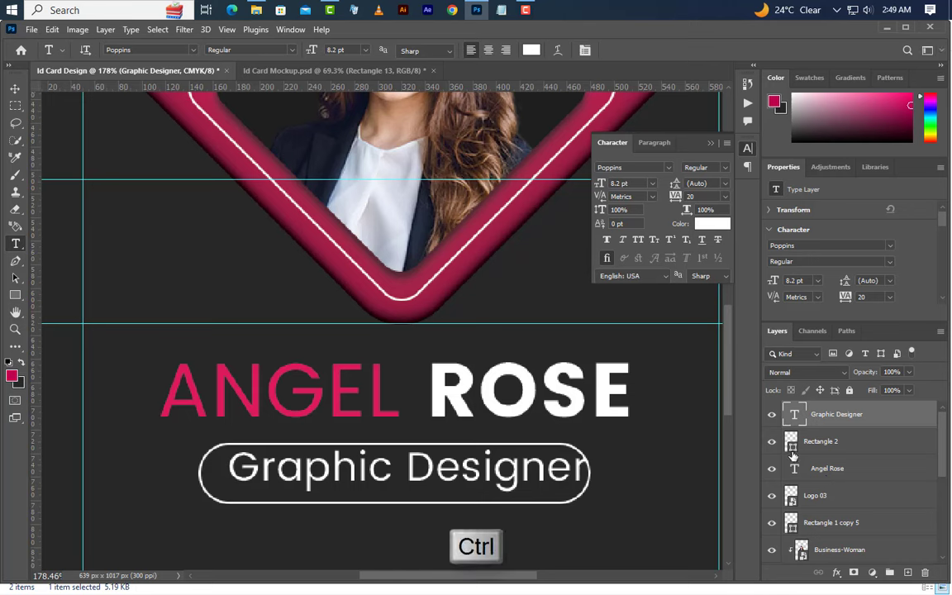
- Center the job title horizontally and vertically within the rounded outline using a selection of its shape, and clear the selection
{"action": "left_click", "coordinate": [792, 451], "text": "ctrl"}
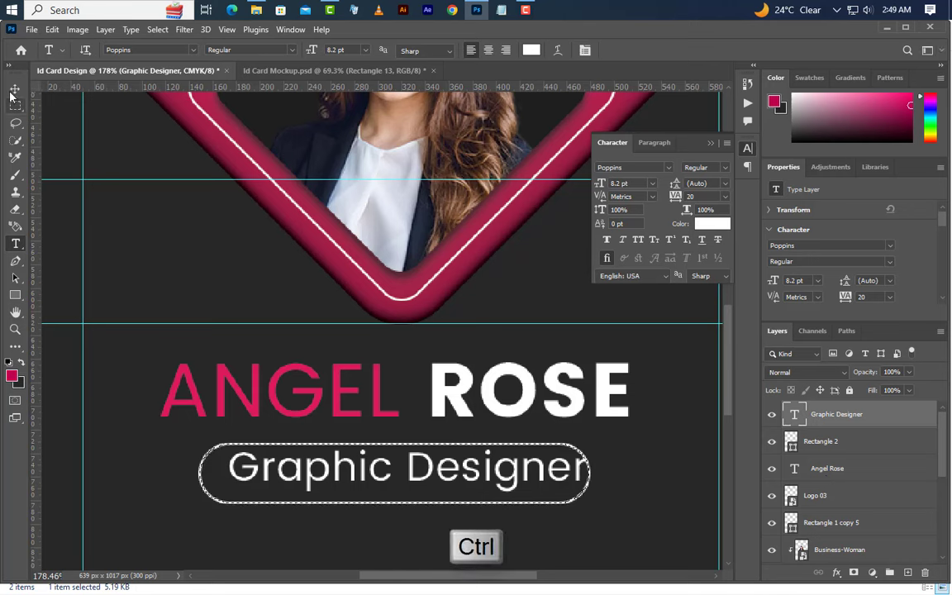
{"action": "key", "text": "v"}
{"action": "left_click", "coordinate": [304, 50]}
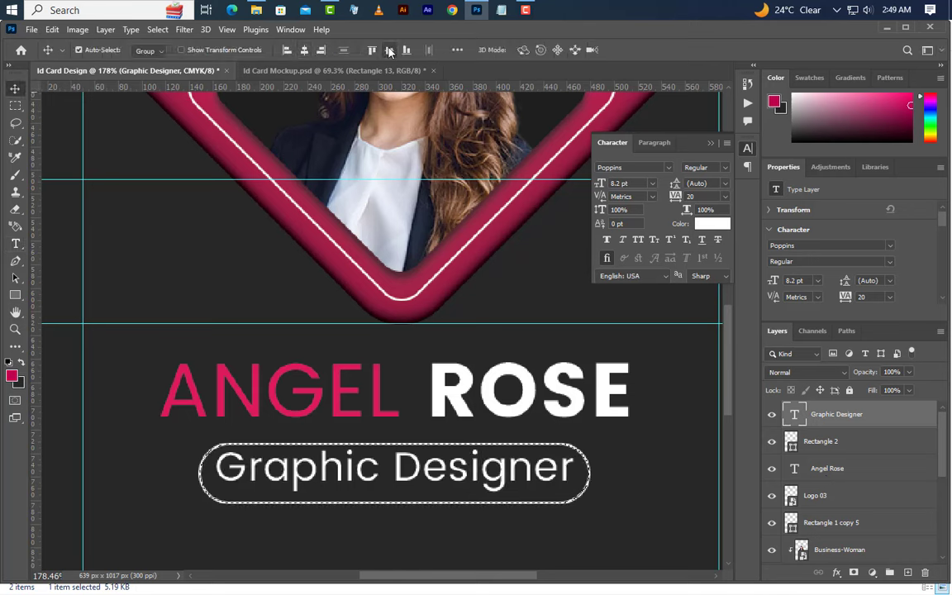
{"action": "left_click", "coordinate": [711, 143]}
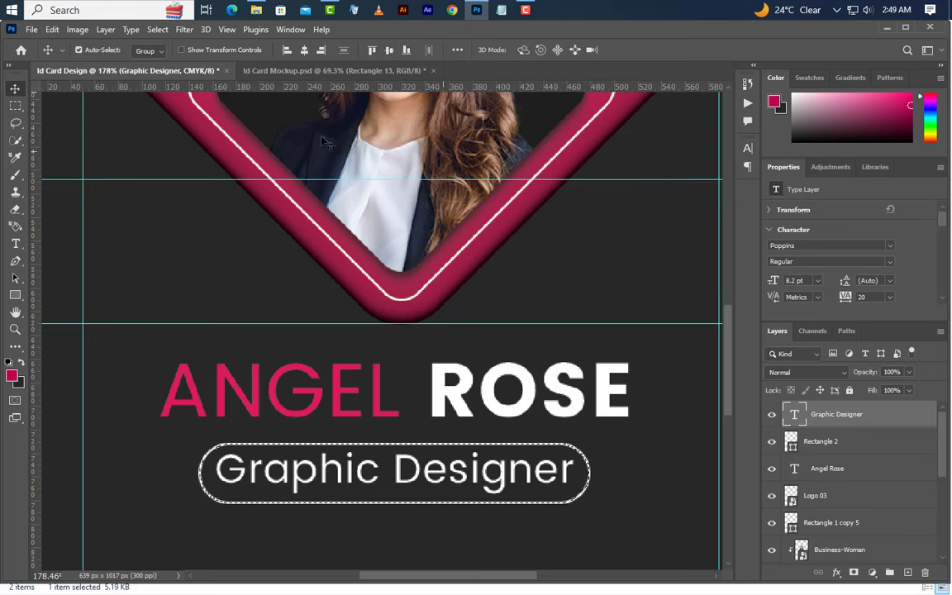
{"action": "left_click", "coordinate": [158, 29]}
{"action": "left_click", "coordinate": [162, 52]}
- Draw a rectangle about 35 px wide on a new layer under the name's first letter and set its height to 2 px
{"action": "scroll", "coordinate": [182, 493], "scroll_direction": "up", "scroll_amount": 3}
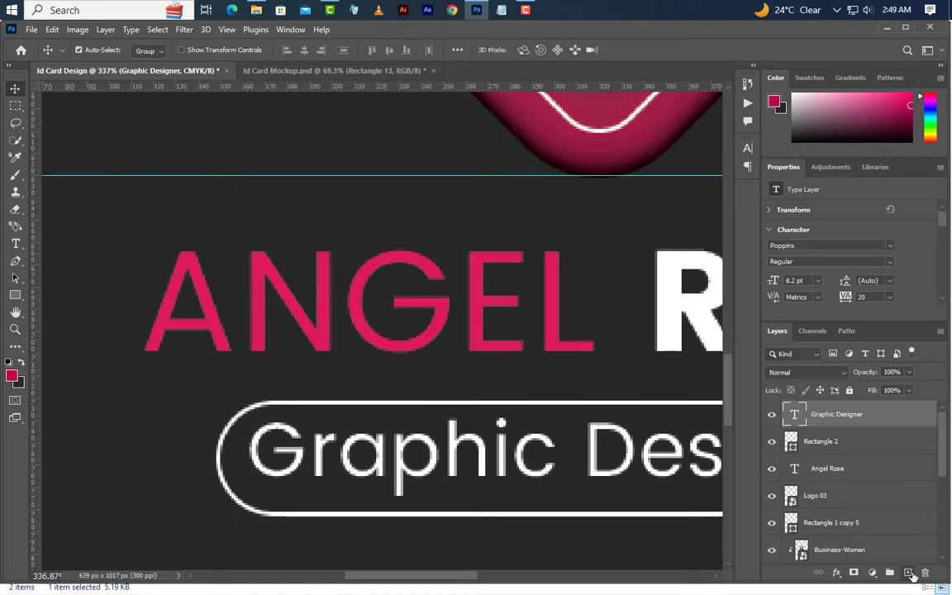
{"action": "left_click", "coordinate": [908, 572]}
{"action": "left_click", "coordinate": [15, 295]}
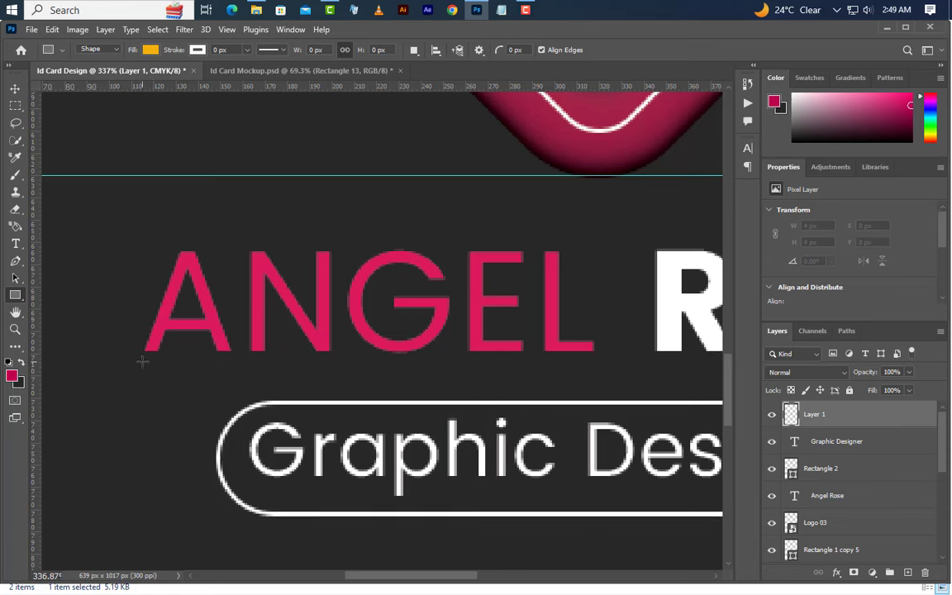
{"action": "left_click_drag", "start_coordinate": [142, 361], "coordinate": [220, 465]}
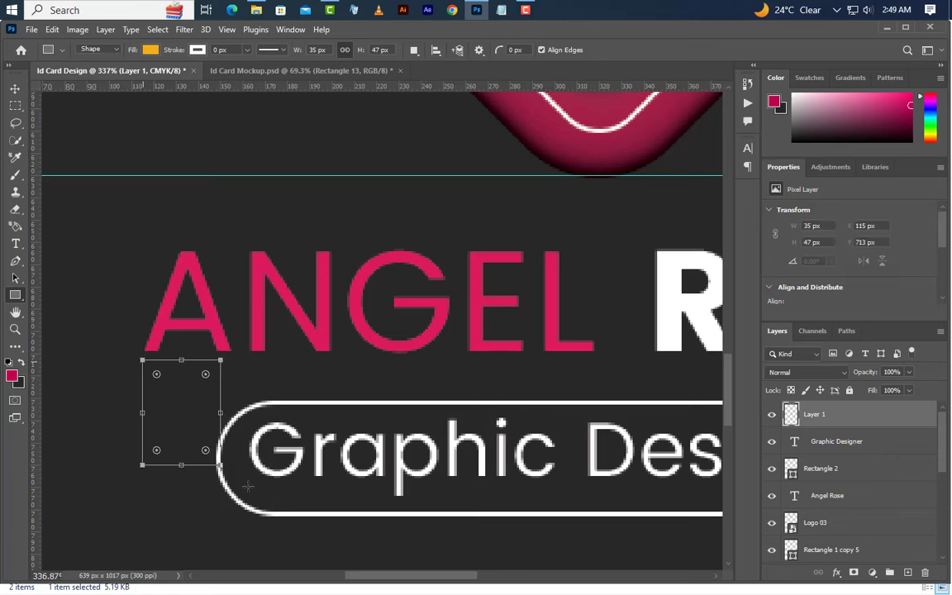
{"action": "left_click", "coordinate": [15, 88]}
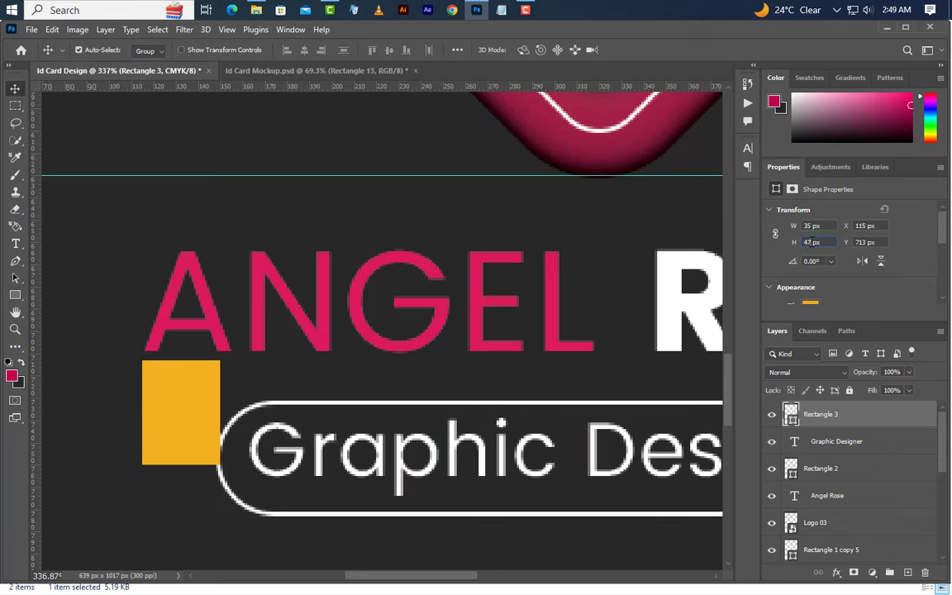
{"action": "left_click", "coordinate": [809, 243]}
{"action": "type", "text": "2"}
{"action": "key", "text": "Return"}
- Duplicate the thin line to the far end of the name and align both lines to the rounded outline's vertical center
{"action": "scroll", "coordinate": [191, 355], "scroll_direction": "down", "scroll_amount": 4}
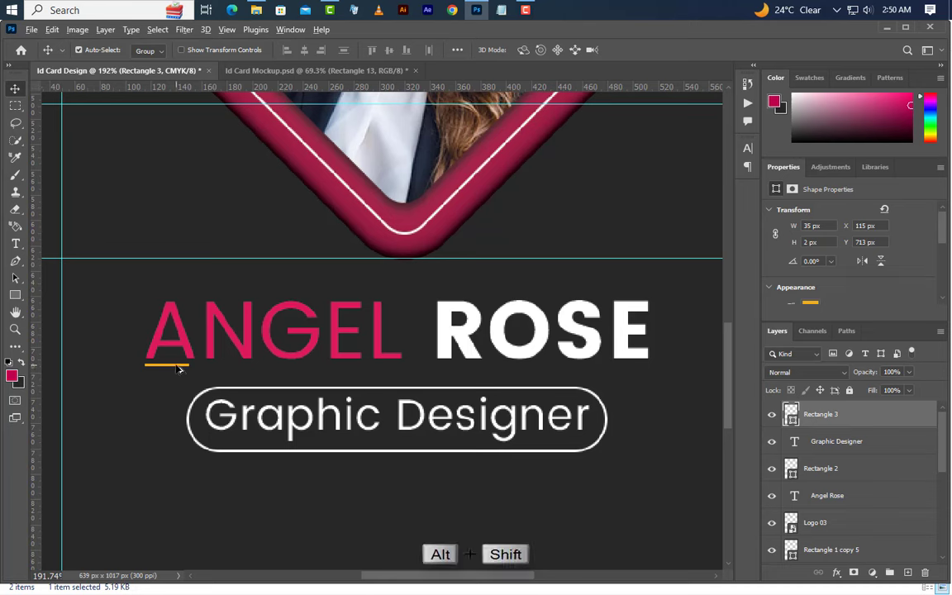
{"action": "left_click_drag", "start_coordinate": [180, 372], "coordinate": [648, 399]}
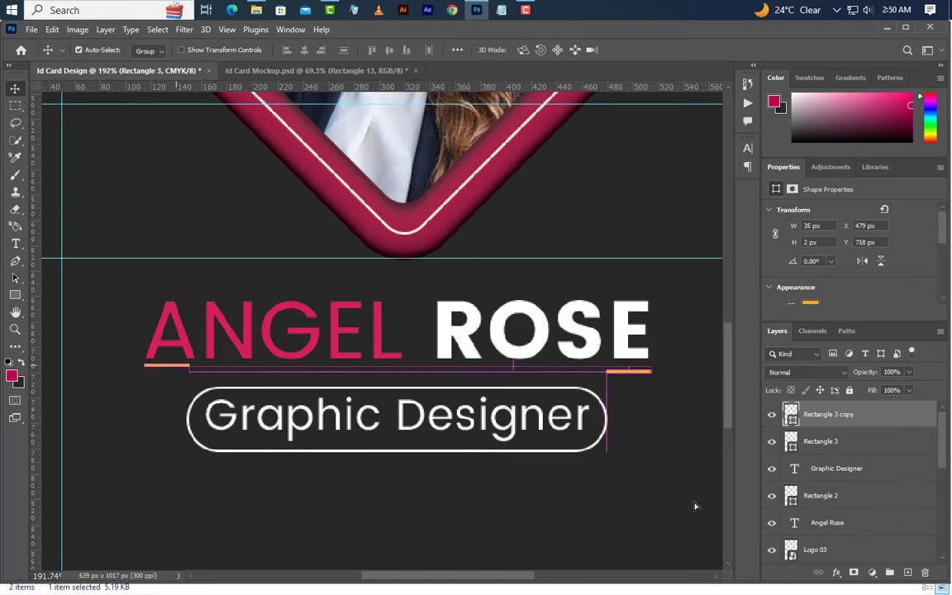
{"action": "left_click", "coordinate": [791, 498], "text": "ctrl"}
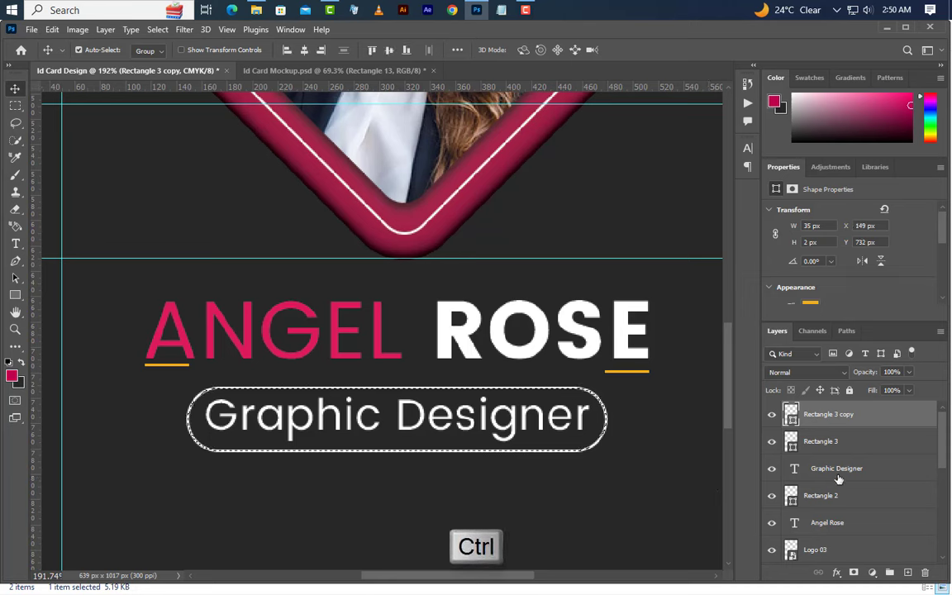
{"action": "left_click", "coordinate": [835, 442], "text": "ctrl"}
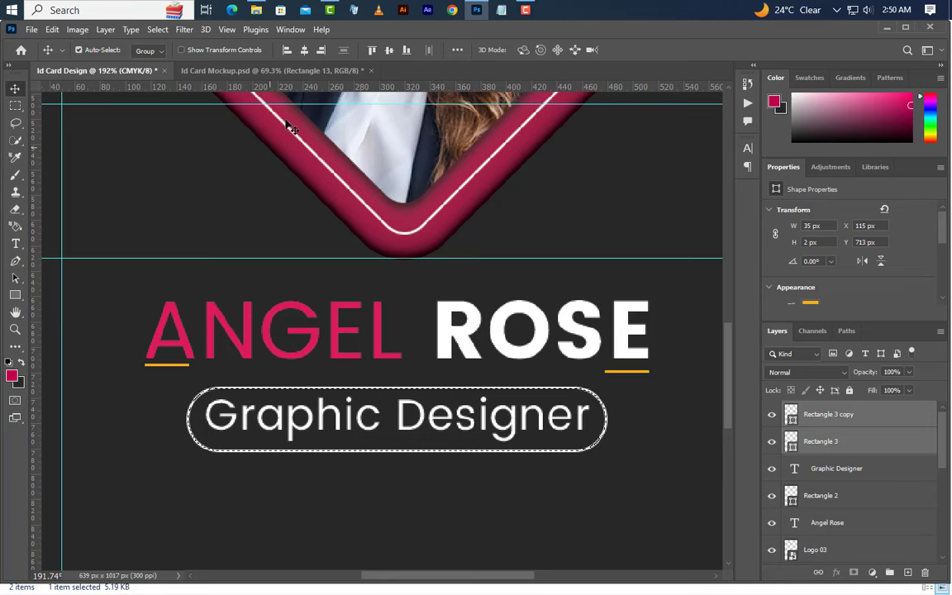
{"action": "left_click", "coordinate": [390, 51]}
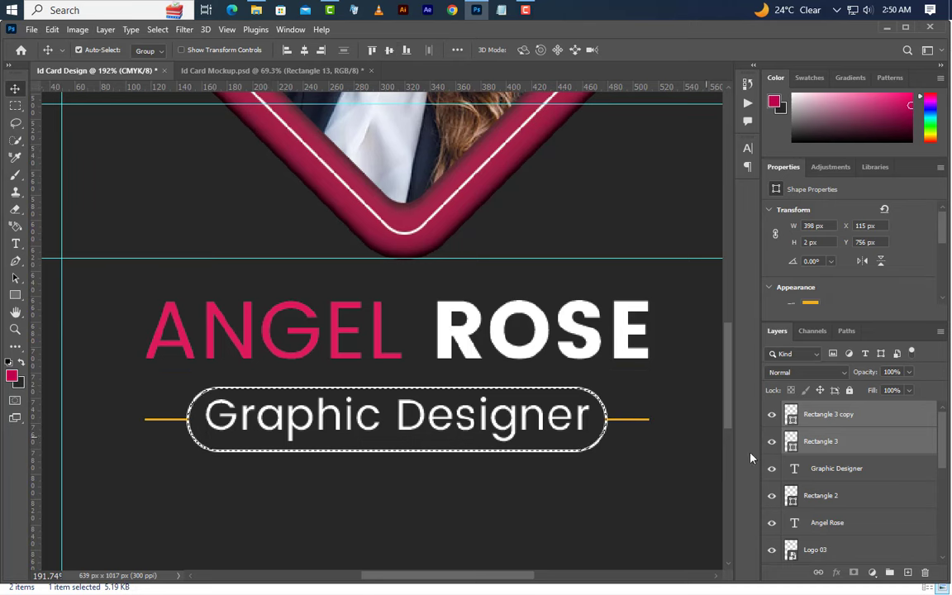
- Group both lines with the rounded outline and apply a color overlay to the group in the crimson sampled from the first name
{"action": "left_click", "coordinate": [833, 500], "text": "ctrl"}
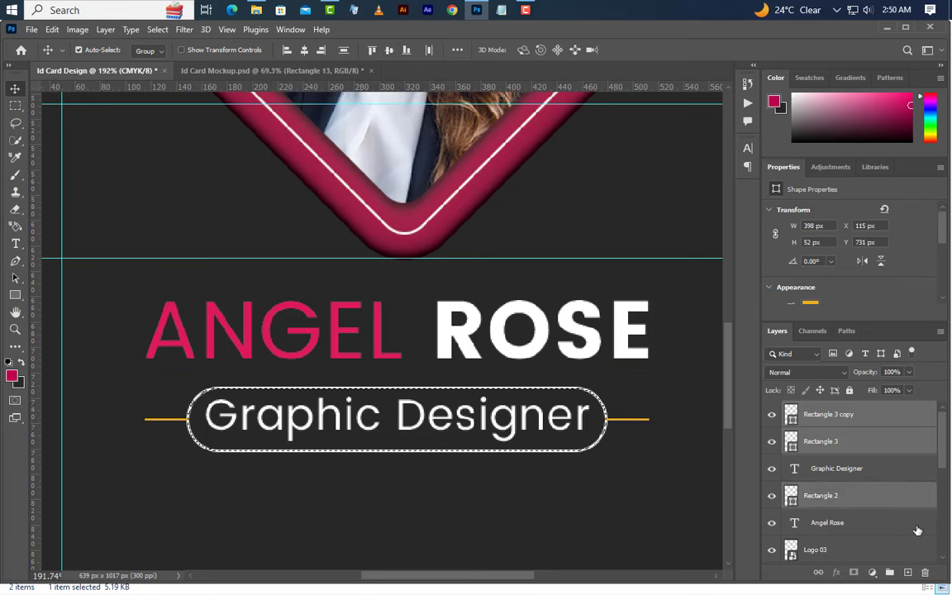
{"action": "key", "text": "ctrl+g"}
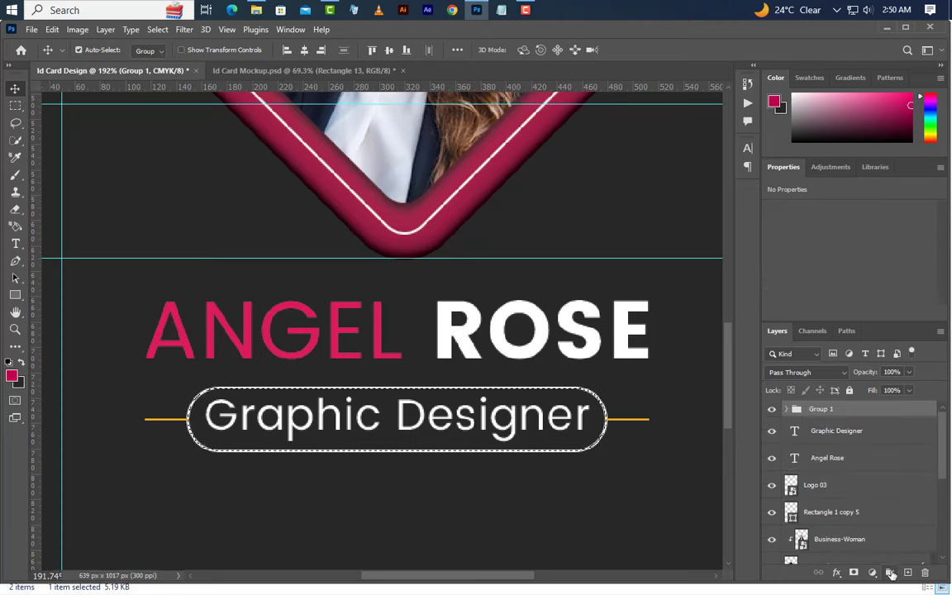
{"action": "double_click", "coordinate": [889, 411]}
{"action": "left_click", "coordinate": [496, 337]}
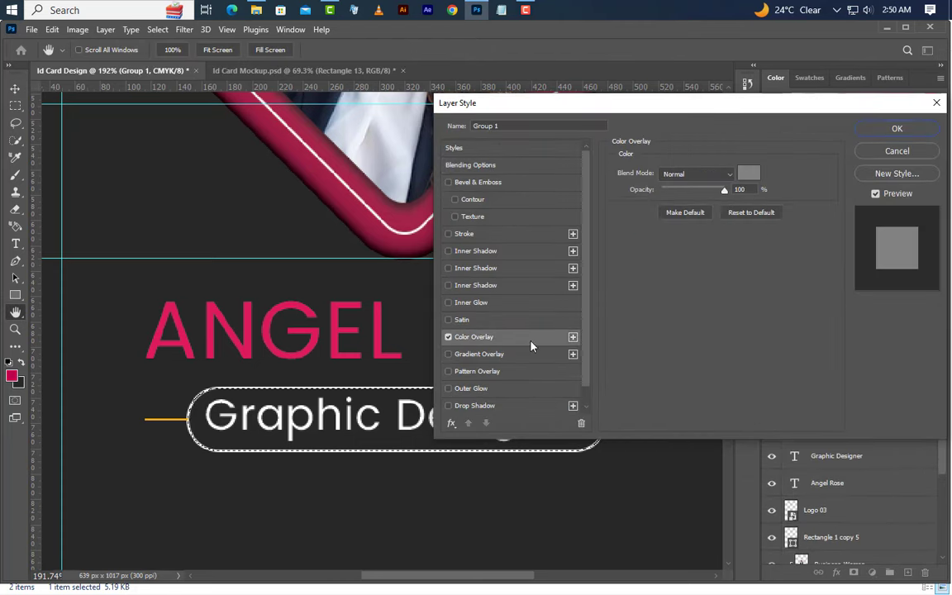
{"action": "left_click", "coordinate": [749, 174]}
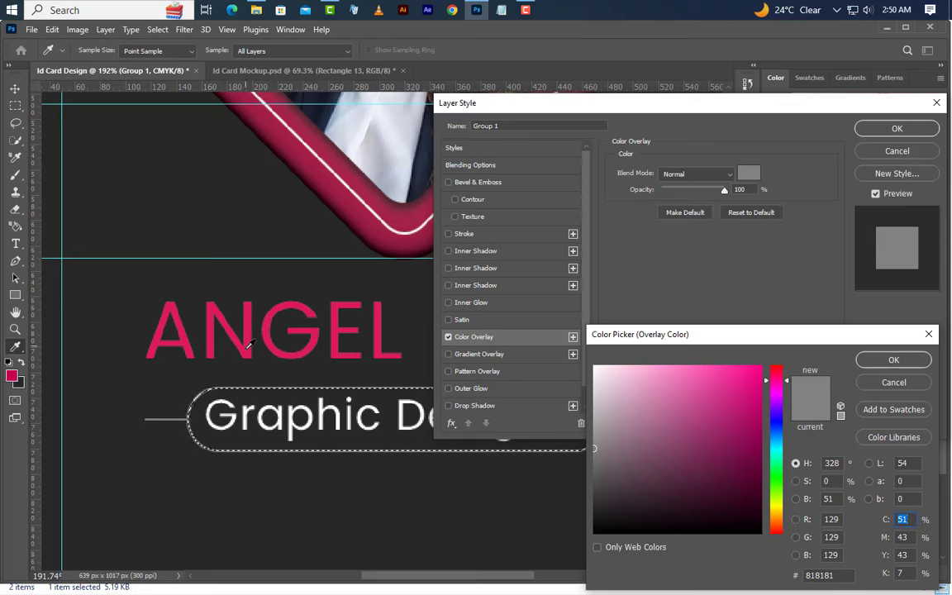
{"action": "left_click", "coordinate": [250, 354]}
{"action": "left_click", "coordinate": [893, 360]}
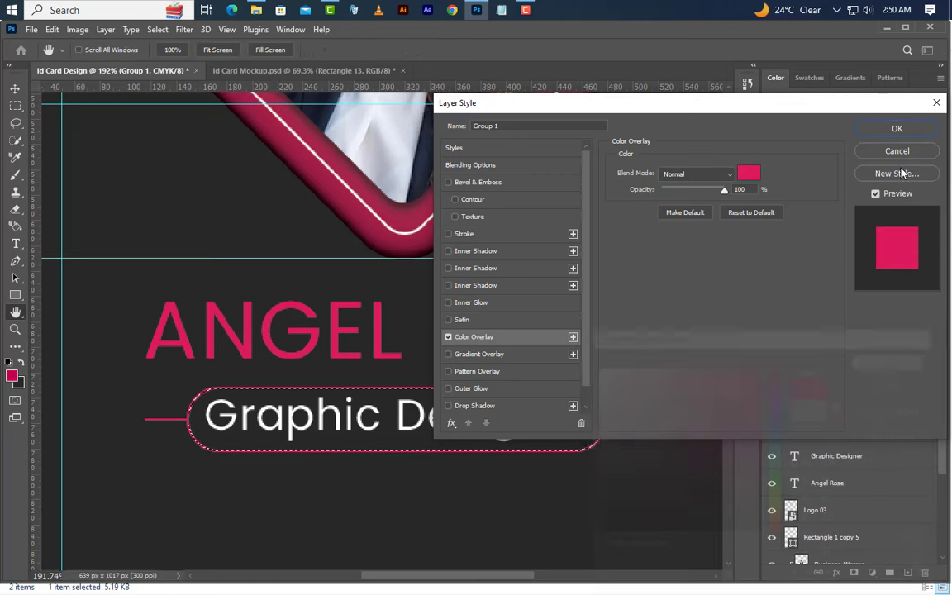
{"action": "left_click", "coordinate": [897, 131]}
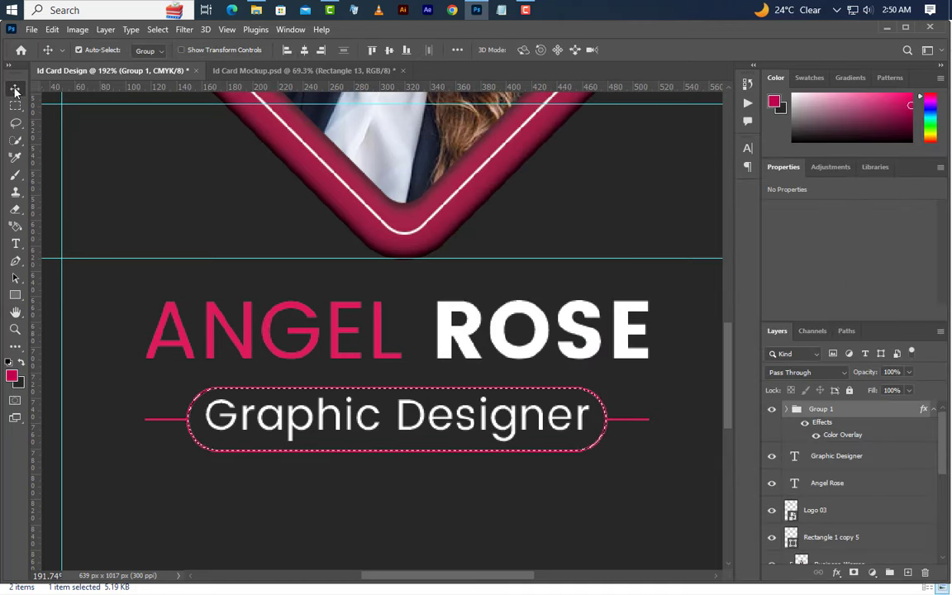
- Clear the selection around the rounded outline
{"action": "scroll", "coordinate": [403, 286], "scroll_direction": "down", "scroll_amount": 3}
{"action": "scroll", "coordinate": [375, 237], "scroll_direction": "down", "scroll_amount": 1}
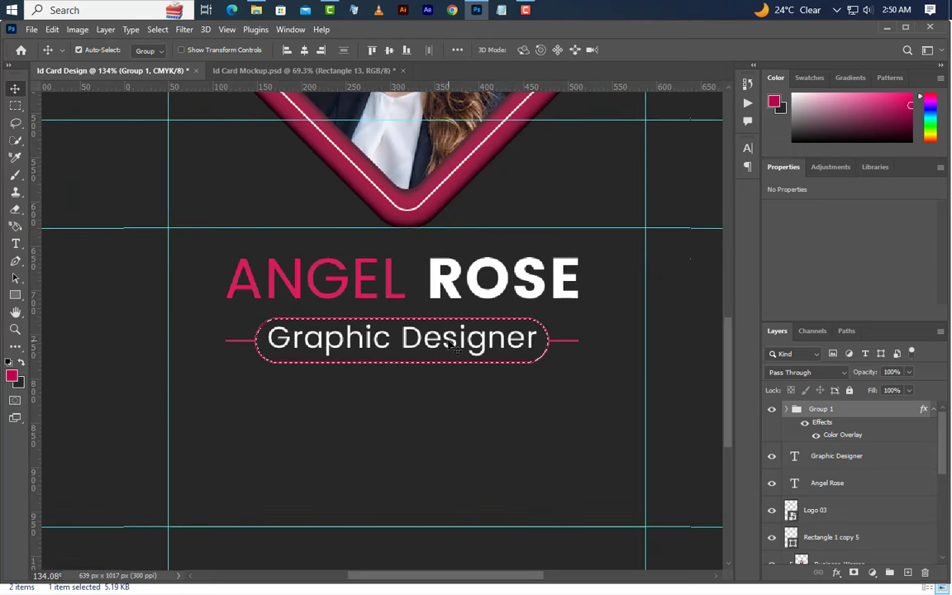
{"action": "left_click", "coordinate": [156, 30]}
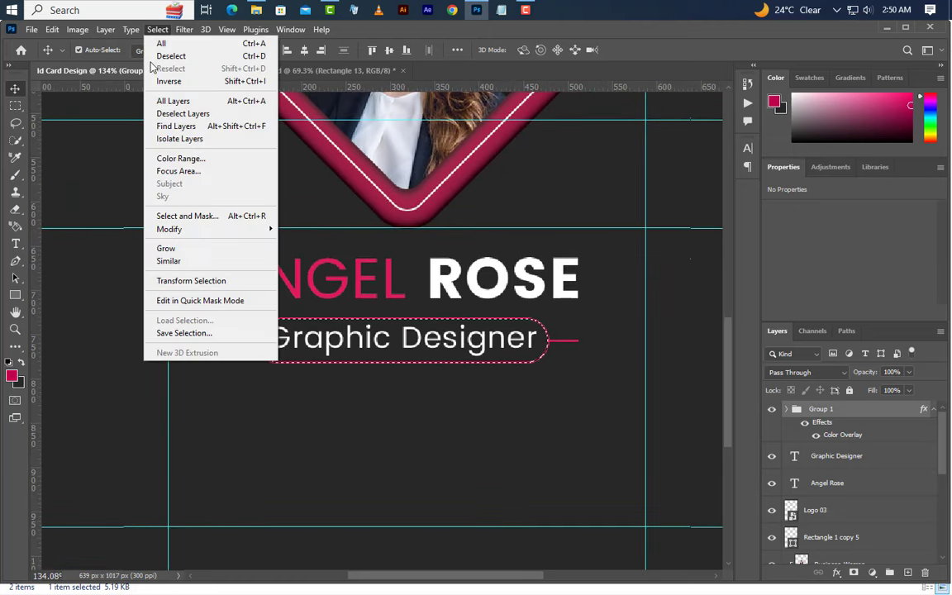
{"action": "left_click", "coordinate": [165, 56]}
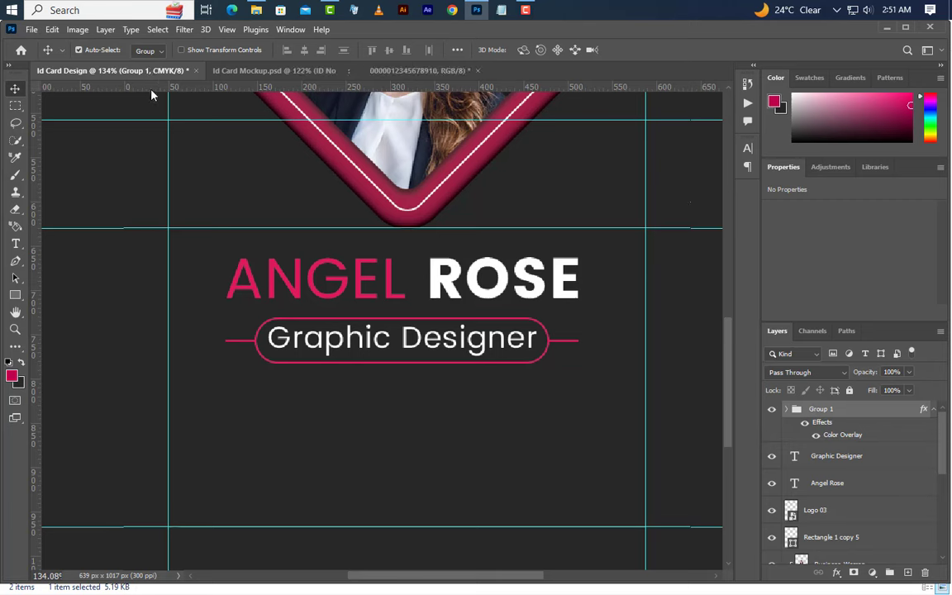
- Add a text line below the job title reading "ID NO", a colon and the ID number, separated by wide spaces
{"action": "left_click", "coordinate": [14, 244]}
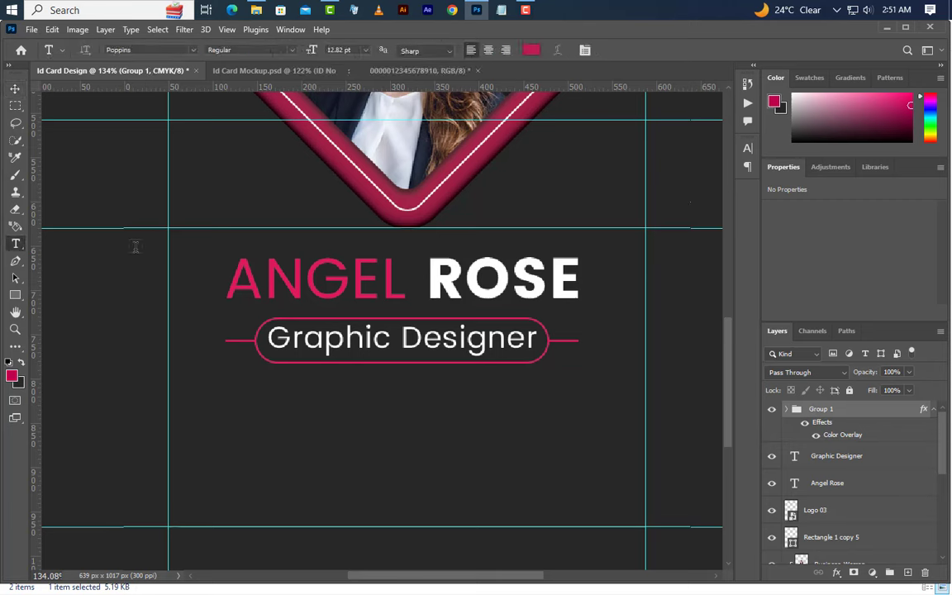
{"action": "left_click", "coordinate": [224, 408]}
{"action": "type", "text": "I"}
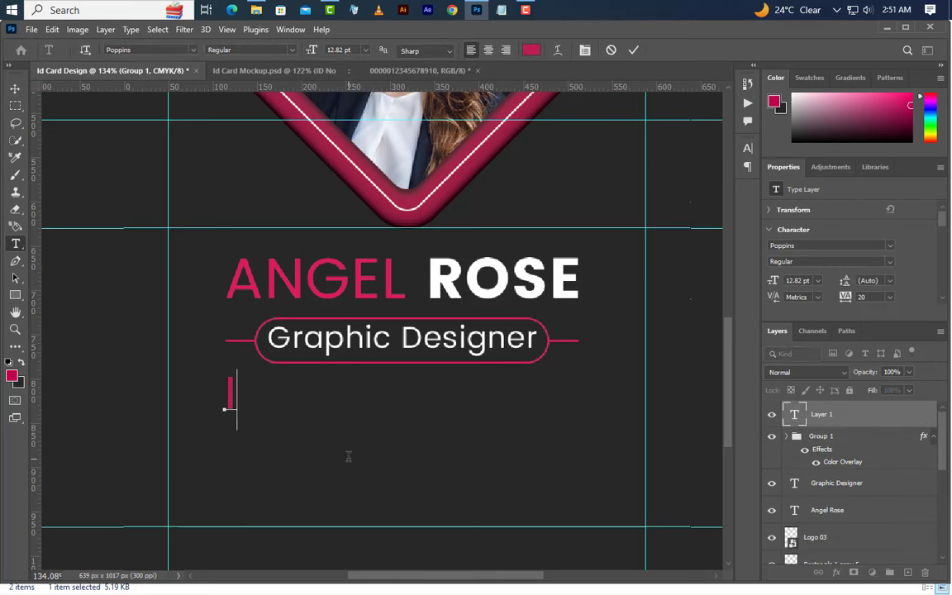
{"action": "type", "text": "D NO  "}
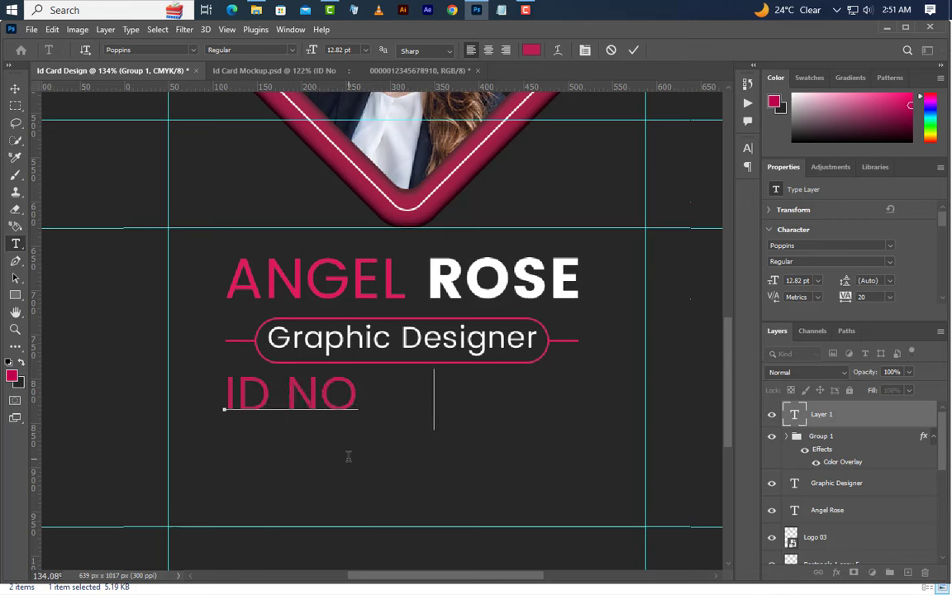
{"action": "type", "text": "    :         "}
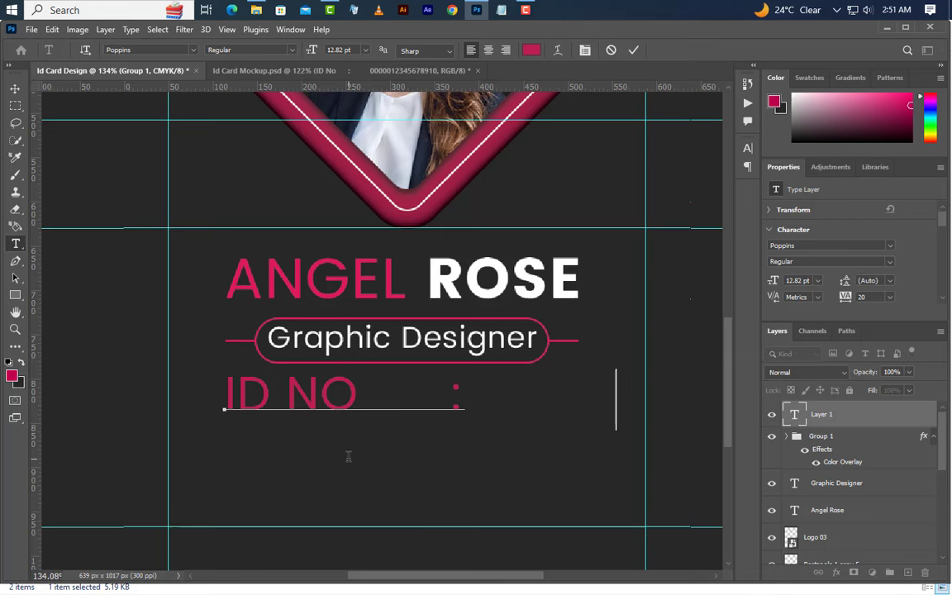
{"action": "type", "text": " 000"}
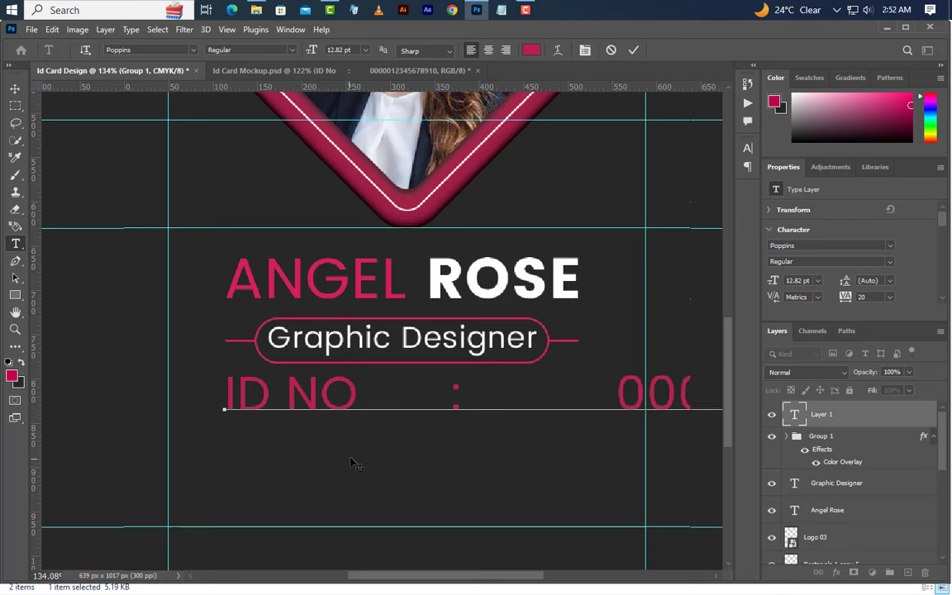
{"action": "left_click", "coordinate": [633, 51]}
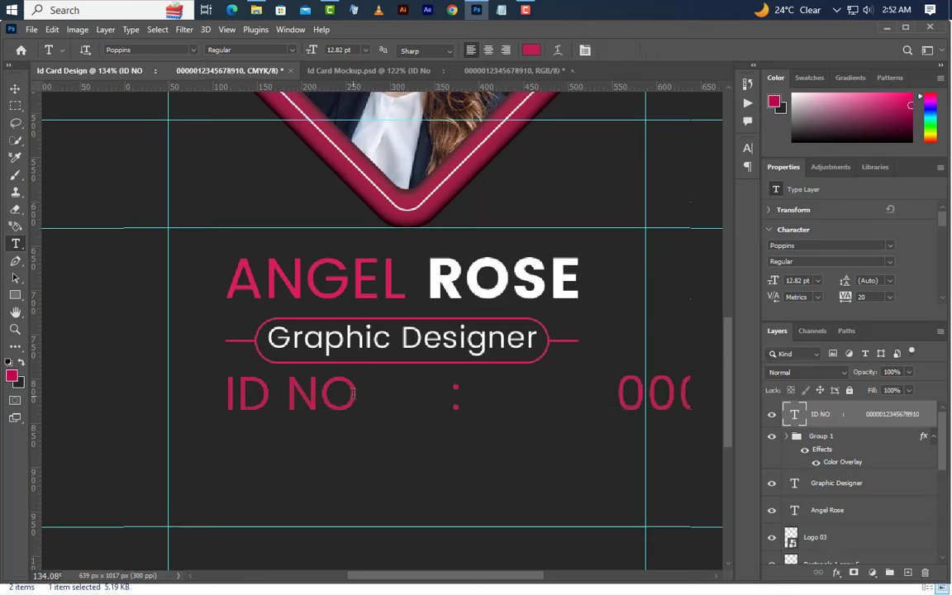
- Set the ID NO label to Medium weight and the whole ID line's font size to 5.25 pt
{"action": "left_click_drag", "start_coordinate": [359, 397], "coordinate": [212, 400]}
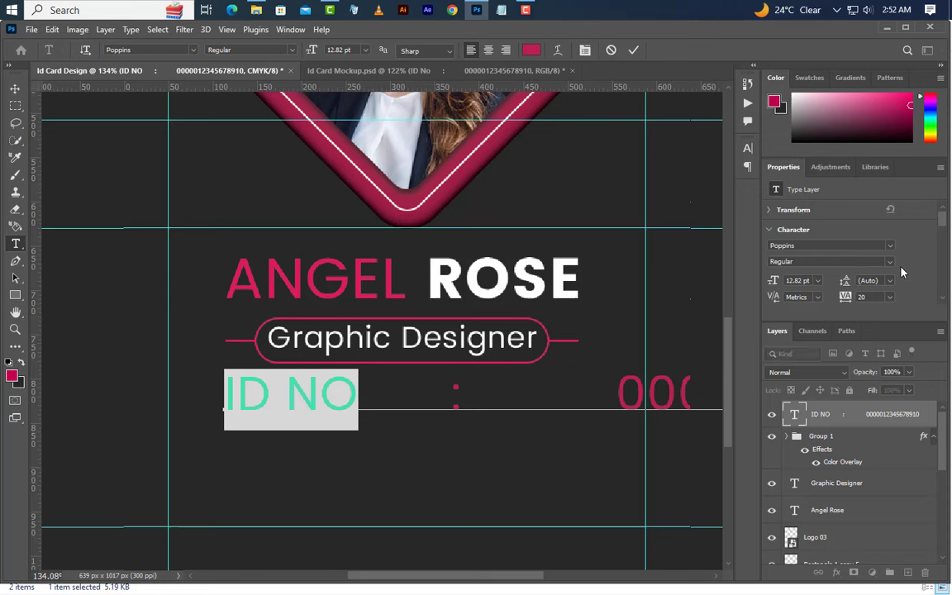
{"action": "left_click", "coordinate": [805, 261]}
{"action": "left_click", "coordinate": [795, 296]}
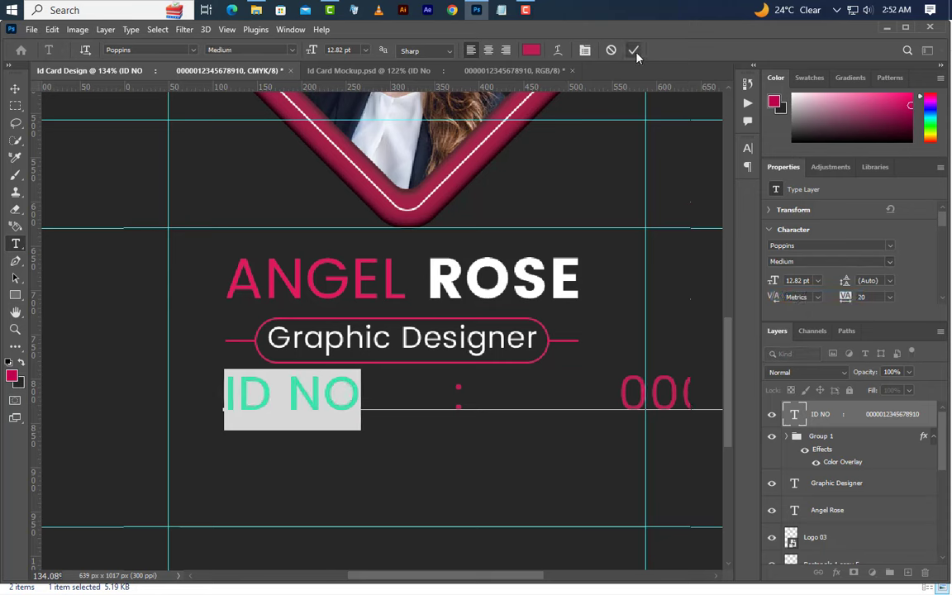
{"action": "left_click", "coordinate": [634, 51]}
{"action": "left_click", "coordinate": [773, 281]}
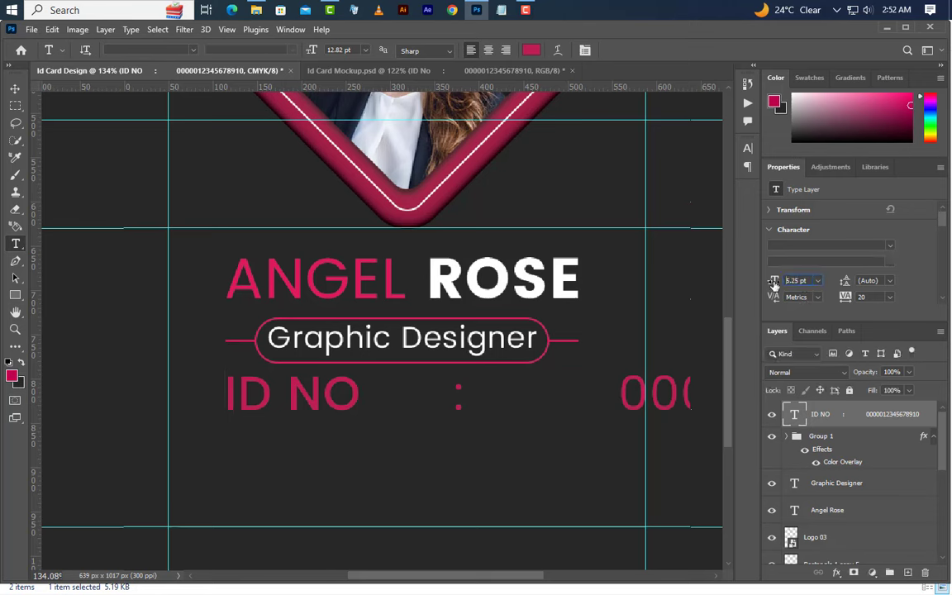
{"action": "key", "text": "Return"}
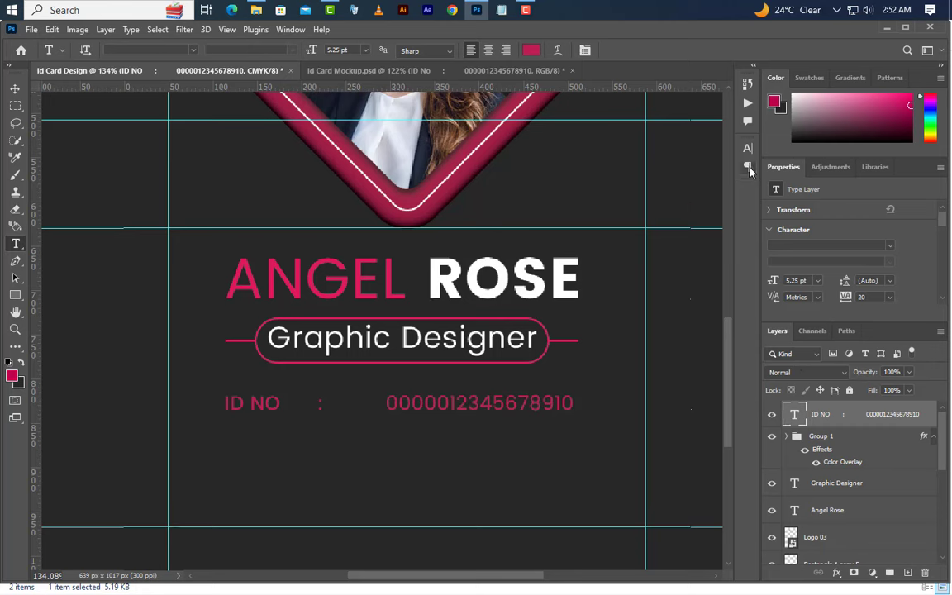
- Recolor the ID number line's text to white
{"action": "left_click", "coordinate": [748, 149]}
{"action": "left_click", "coordinate": [718, 230]}
{"action": "left_click_drag", "start_coordinate": [710, 369], "coordinate": [561, 336]}
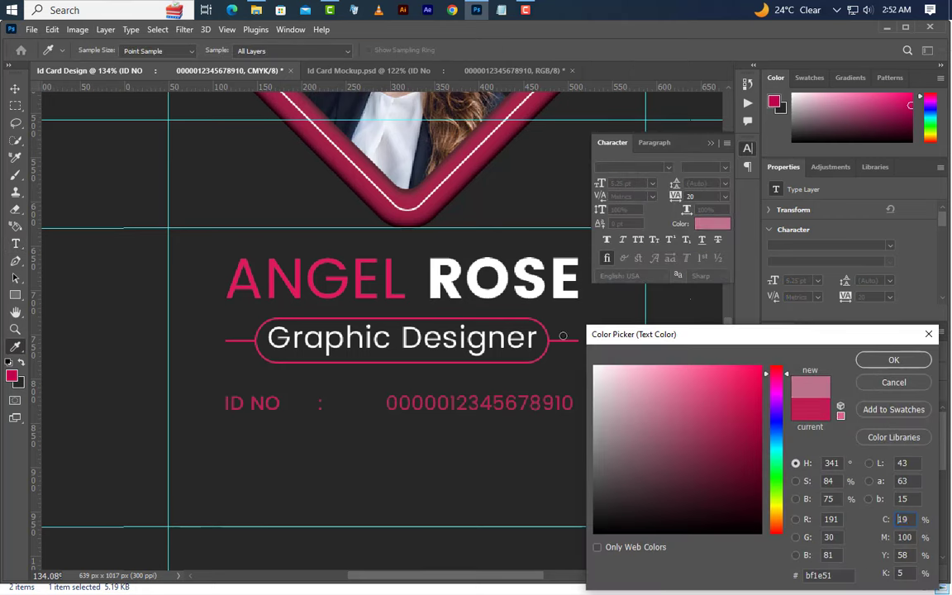
{"action": "left_click", "coordinate": [889, 359]}
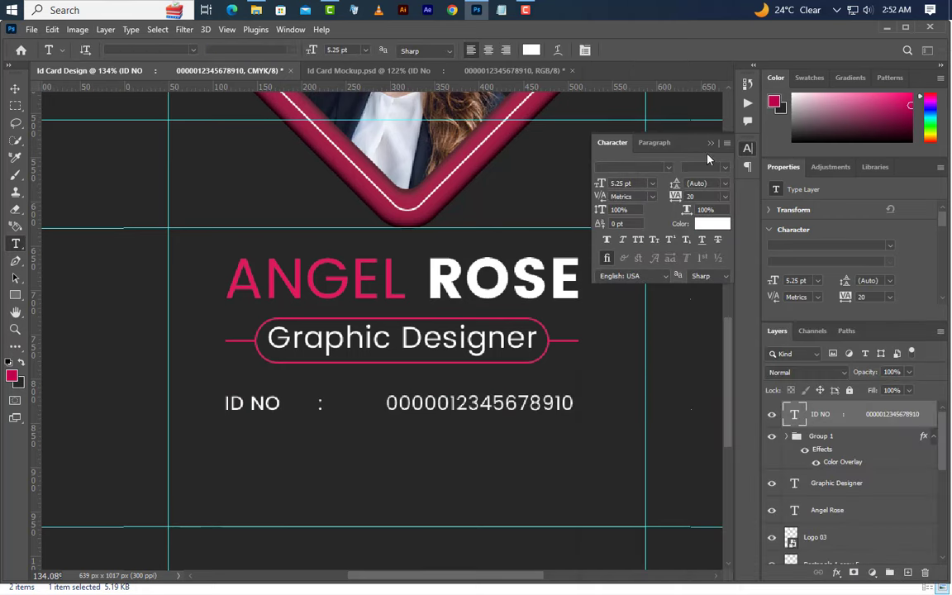
- Duplicate the ID number line directly below itself and change the copy's label to BLOOD
{"action": "left_click", "coordinate": [15, 88]}
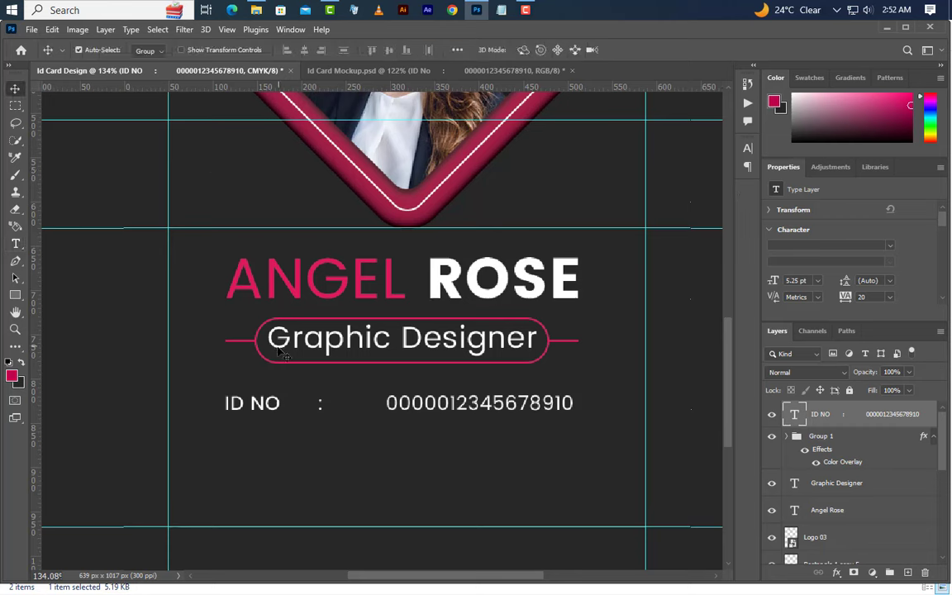
{"action": "left_click_drag", "start_coordinate": [279, 403], "coordinate": [276, 433]}
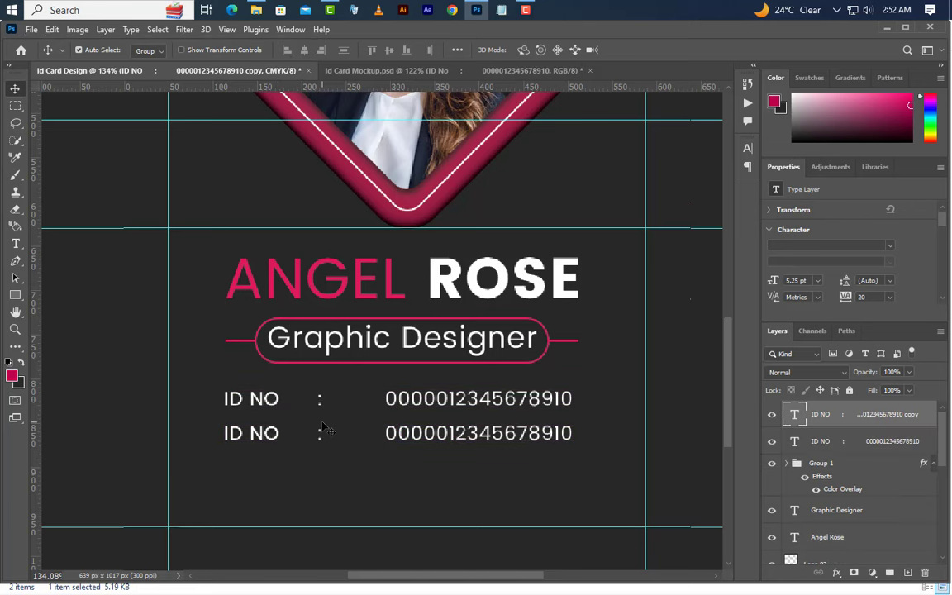
{"action": "left_click", "coordinate": [15, 244]}
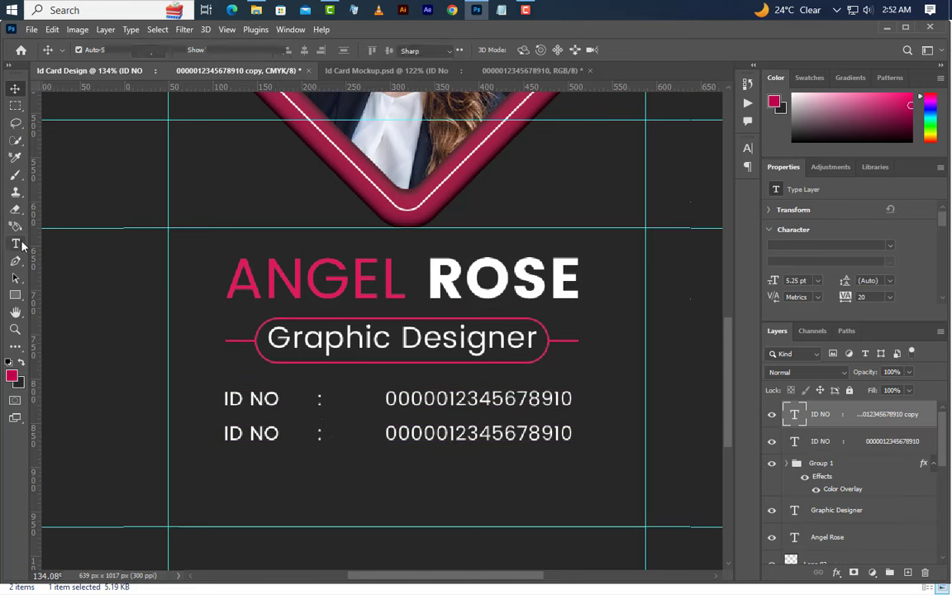
{"action": "left_click_drag", "start_coordinate": [281, 433], "coordinate": [227, 468]}
{"action": "type", "text": "BLOOD"}
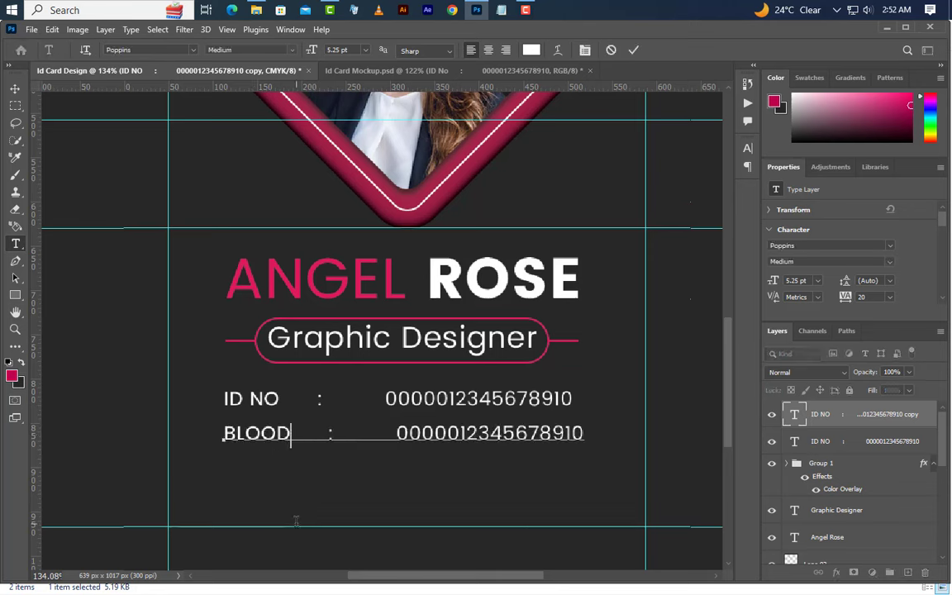
{"action": "left_click", "coordinate": [633, 49]}
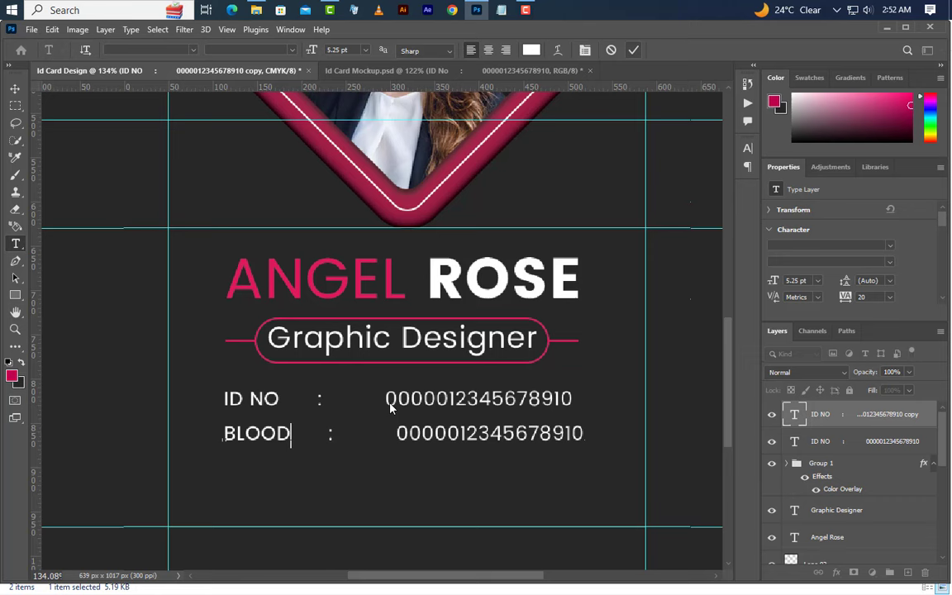
- Remove two spaces before the colon in the BLOOD line to align it with the colon above
{"action": "left_click", "coordinate": [327, 433]}
{"action": "key", "text": "BackSpace"}
{"action": "key", "text": "BackSpace"}
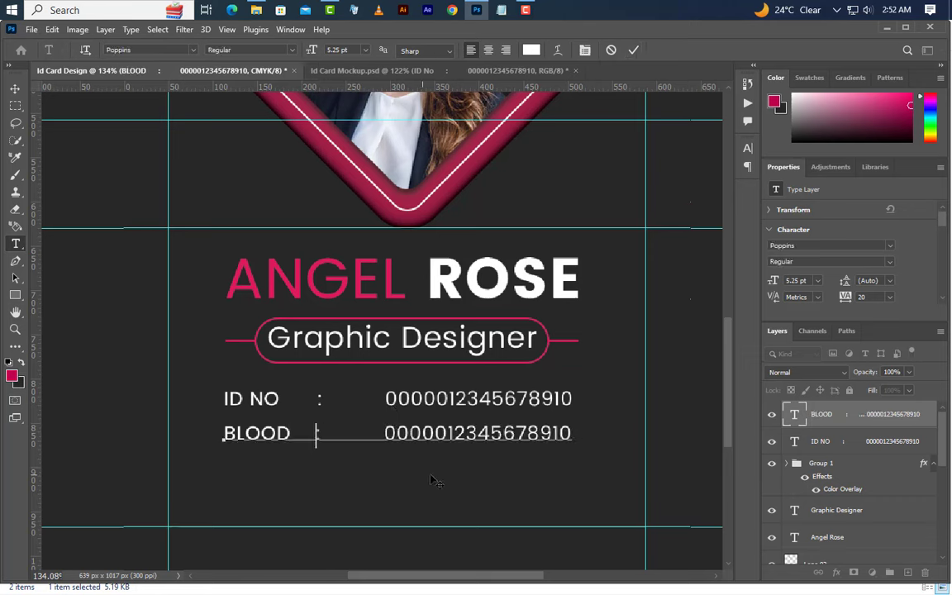
{"action": "left_click", "coordinate": [634, 51]}
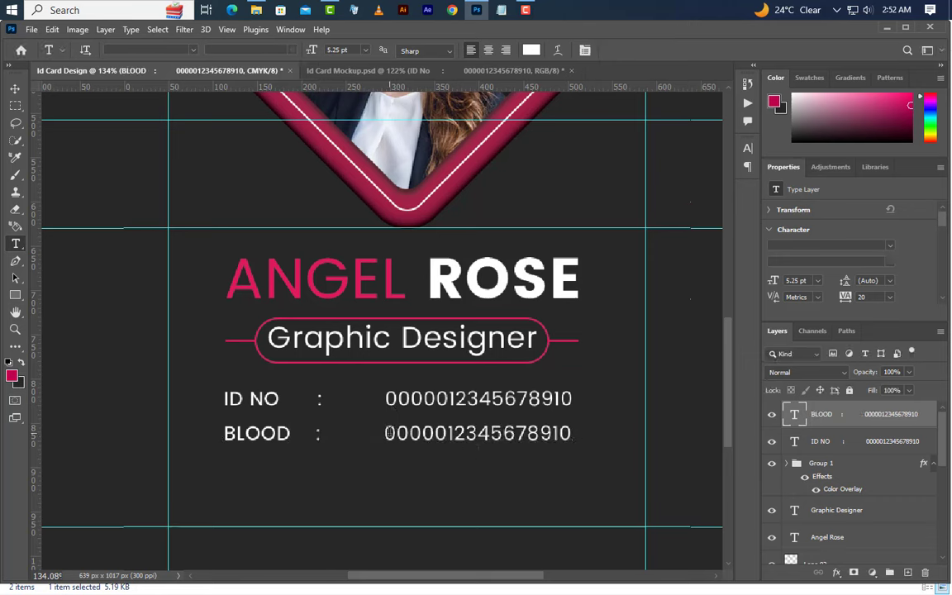
- Replace the number in the BLOOD line with B+, spaced out to the far end of the line above
{"action": "left_click_drag", "start_coordinate": [385, 433], "coordinate": [581, 440]}
{"action": "key", "text": "BackSpace"}
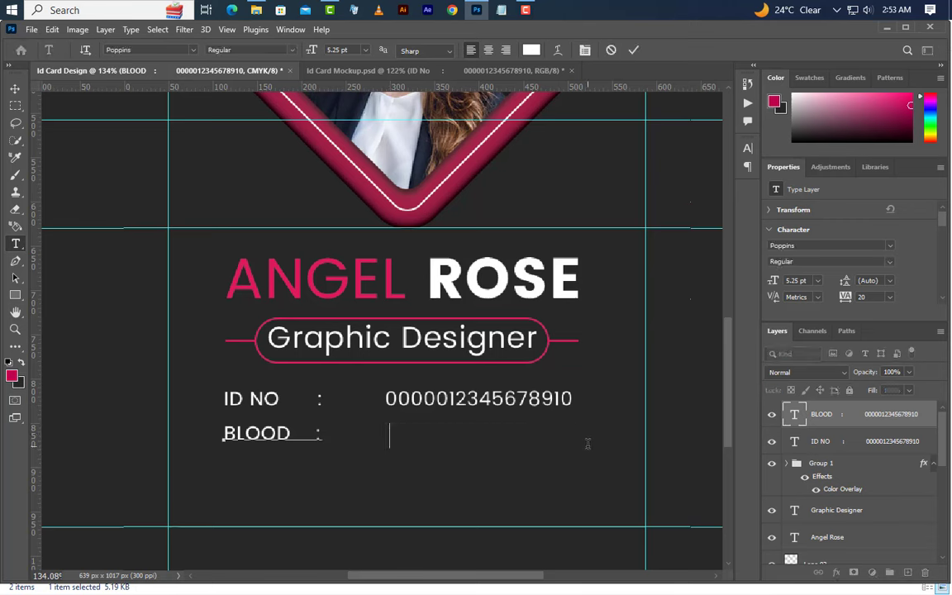
{"action": "type", "text": "B+"}
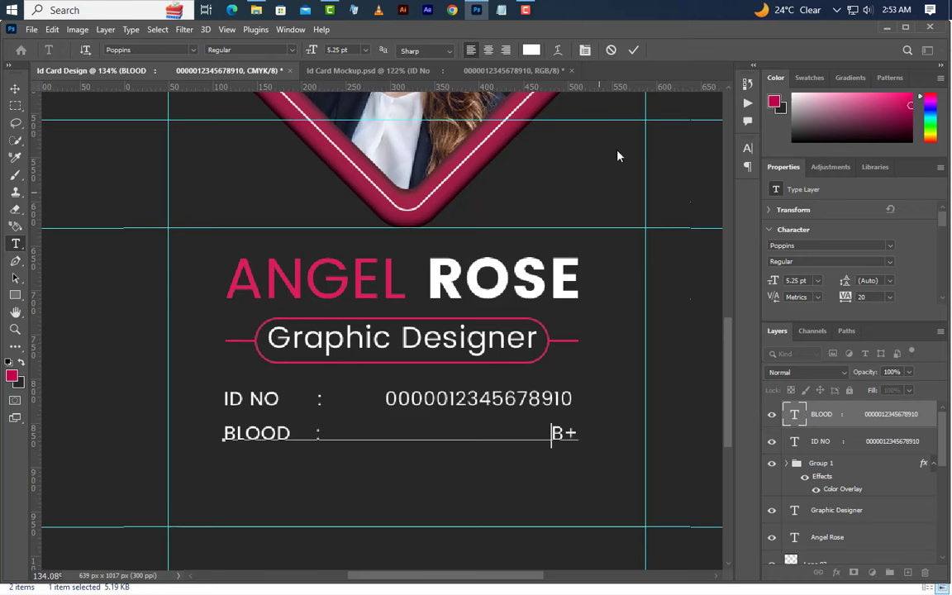
{"action": "left_click", "coordinate": [634, 51]}
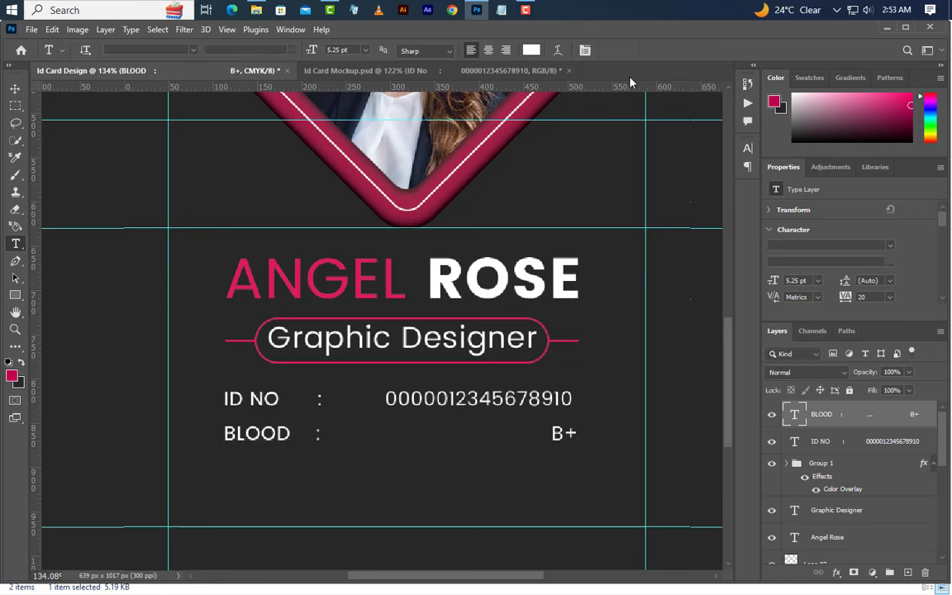
- Draw a rectangle about 398 × 55 px below the BLOOD line, as wide as the name, and fill it with white
{"action": "left_click", "coordinate": [13, 295]}
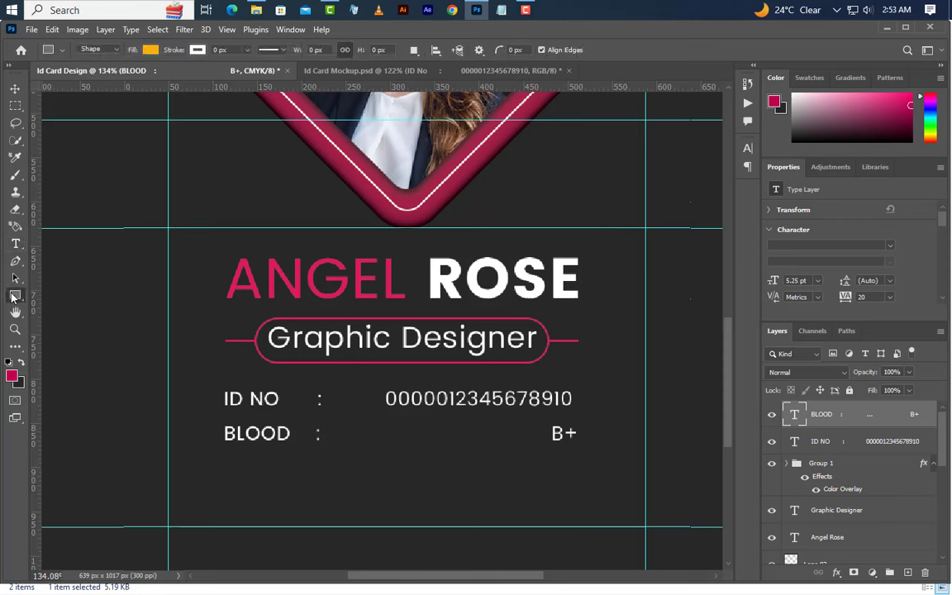
{"action": "right_click", "coordinate": [13, 296]}
{"action": "left_click", "coordinate": [44, 299]}
{"action": "mouse_move", "coordinate": [223, 478]}
{"action": "left_mouse_down"}
{"action": "mouse_move", "coordinate": [517, 533]}
{"action": "mouse_move", "coordinate": [577, 522]}
{"action": "left_mouse_up"}
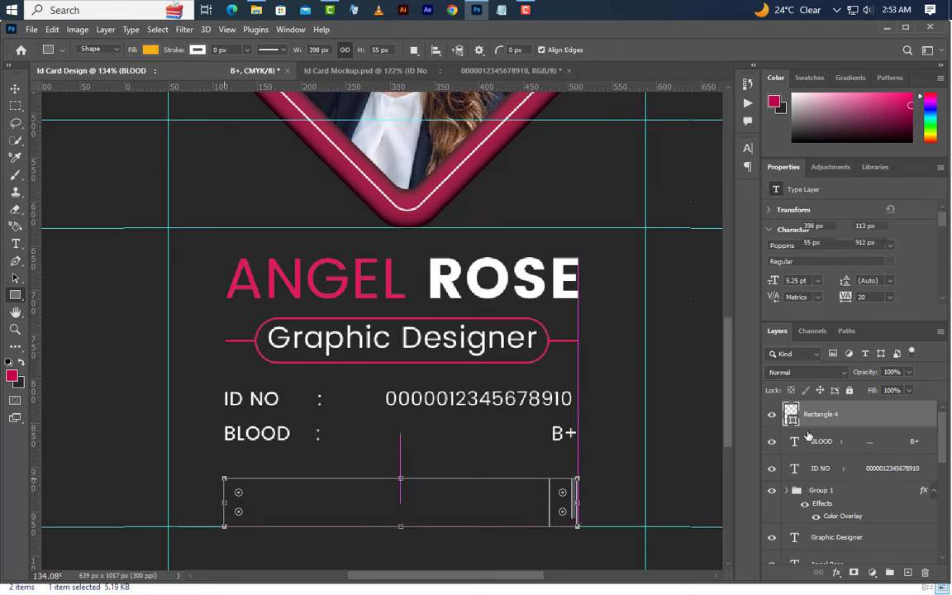
{"action": "double_click", "coordinate": [792, 418]}
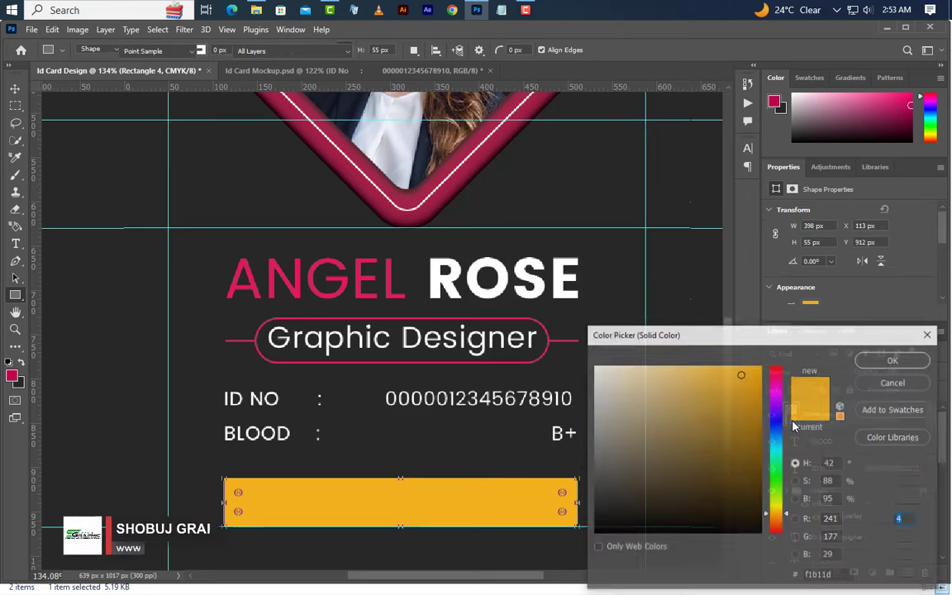
{"action": "left_click", "coordinate": [595, 367]}
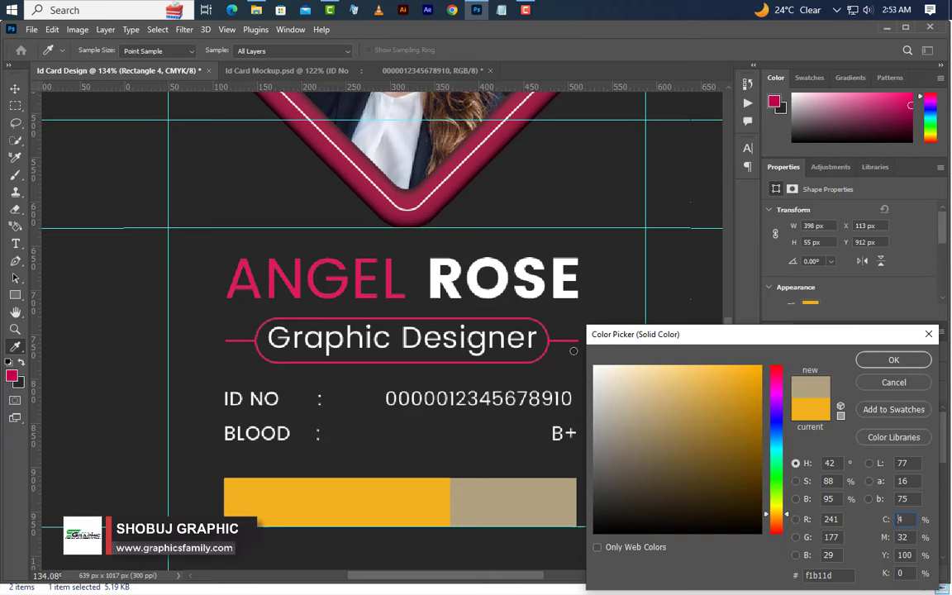
{"action": "left_click", "coordinate": [891, 361]}
- Bring in Barcode copy.png from the File Explorer folder and place it over the white rectangle
{"action": "left_click", "coordinate": [883, 28]}
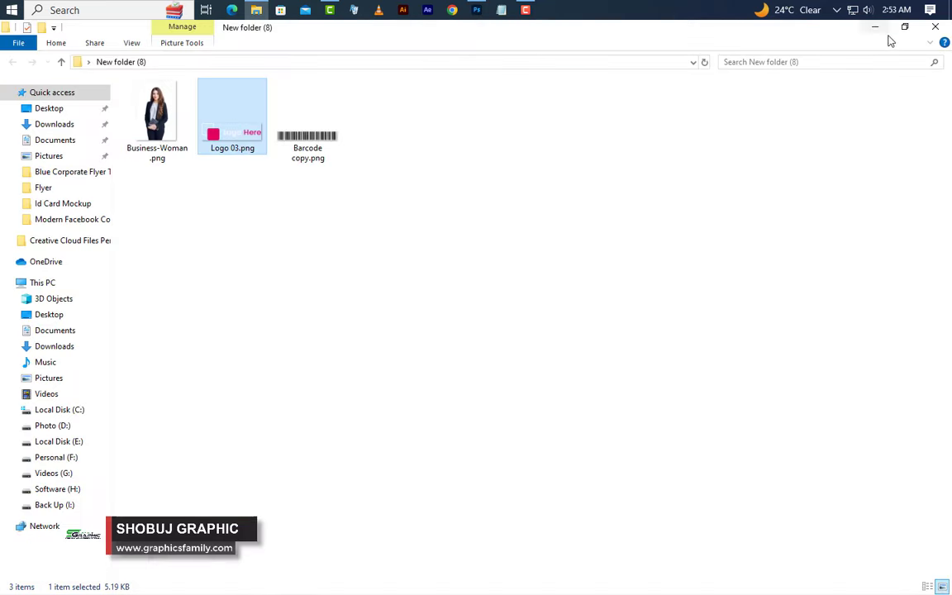
{"action": "left_click_drag", "start_coordinate": [306, 134], "coordinate": [405, 335]}
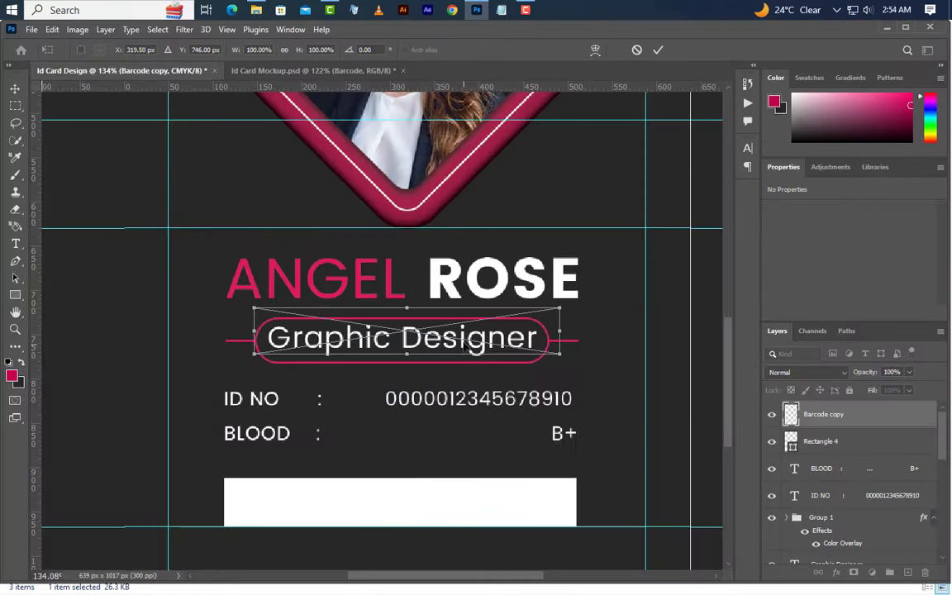
{"action": "left_click_drag", "start_coordinate": [467, 342], "coordinate": [456, 512]}
{"action": "left_click", "coordinate": [659, 50]}
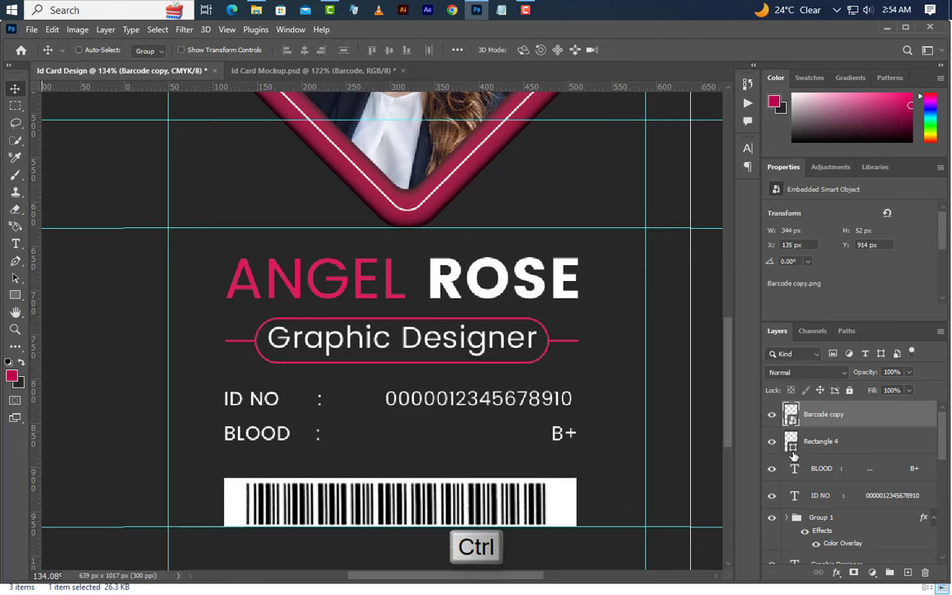
- Center the barcode horizontally on the white rectangle using the rectangle's outline as a selection, and clear the selection
{"action": "left_click", "coordinate": [792, 447], "text": "ctrl"}
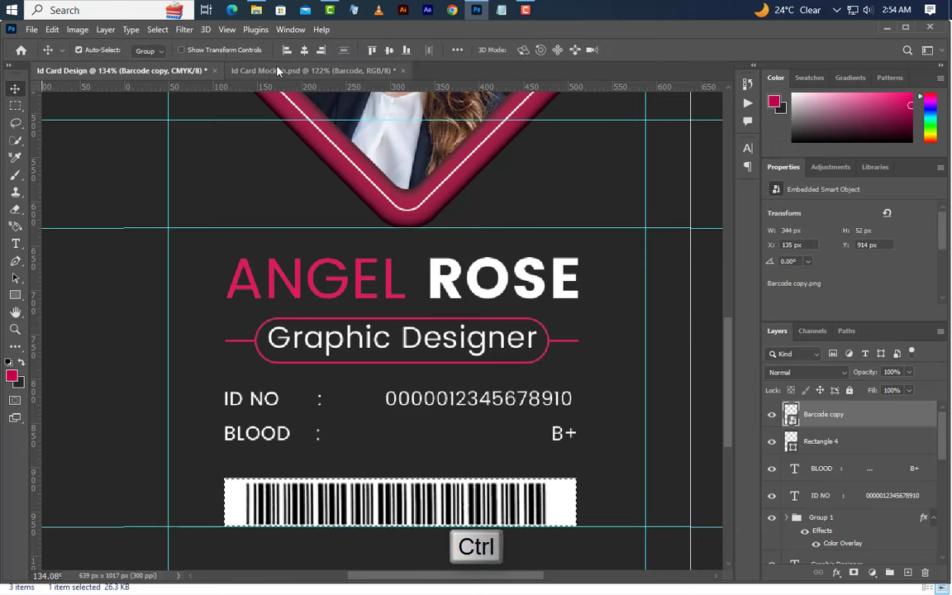
{"action": "left_click", "coordinate": [304, 49]}
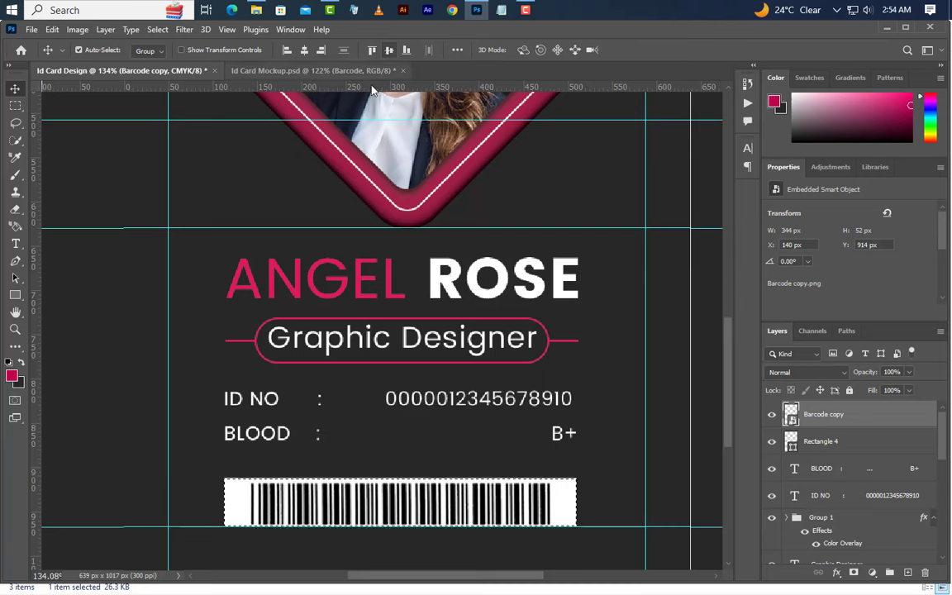
{"action": "left_click", "coordinate": [156, 30]}
{"action": "left_click", "coordinate": [172, 56]}
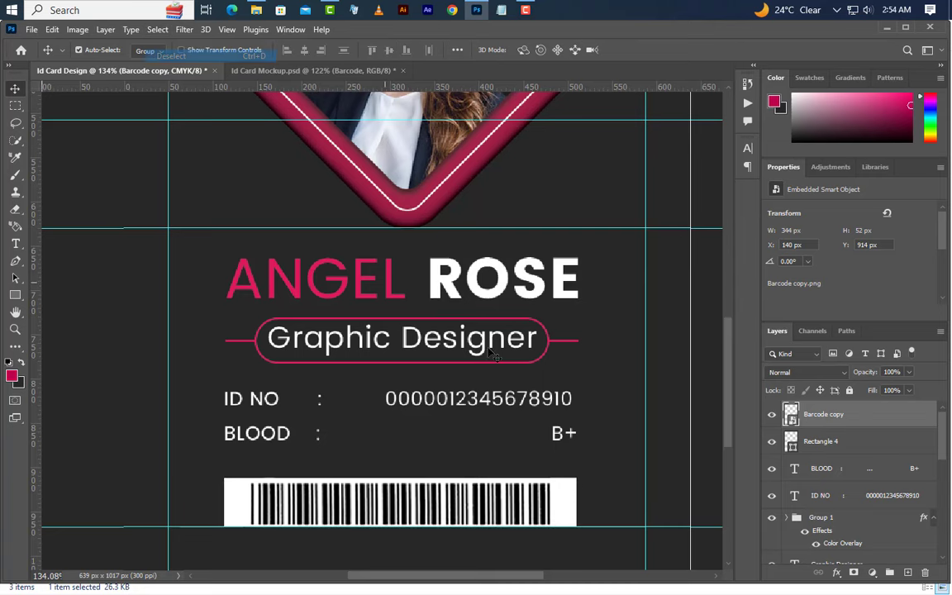
- Clear all guides from the ID card document
{"action": "scroll", "coordinate": [377, 448], "scroll_direction": "down", "scroll_amount": 5}
{"action": "scroll", "coordinate": [209, 245], "scroll_direction": "up", "scroll_amount": 2}
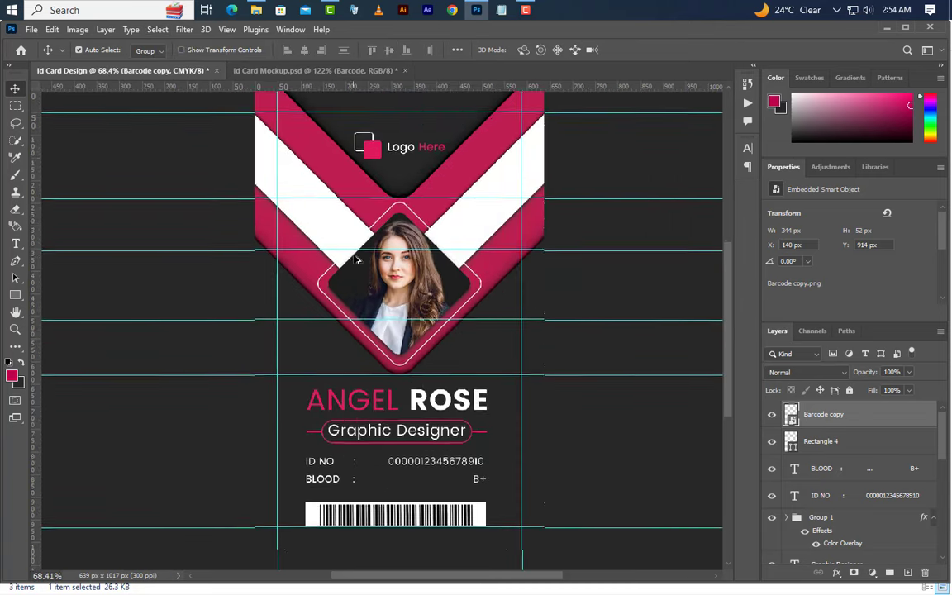
{"action": "left_click", "coordinate": [227, 30]}
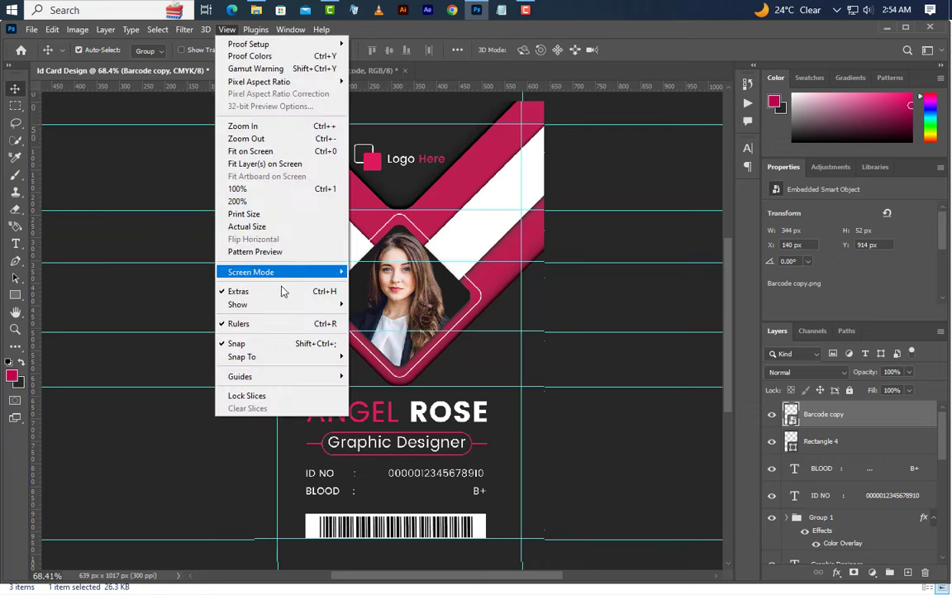
{"action": "mouse_move", "coordinate": [286, 380]}
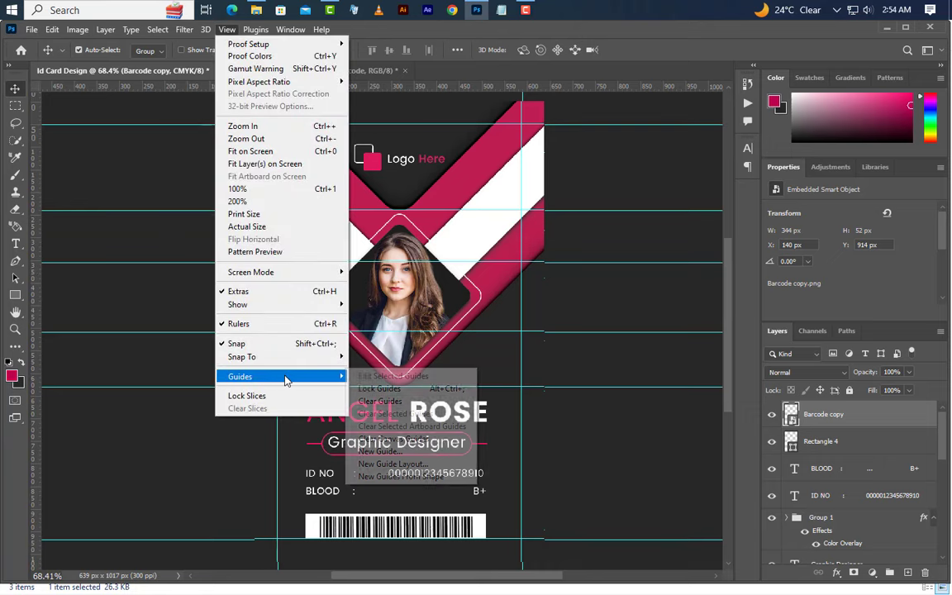
{"action": "left_click", "coordinate": [382, 402]}
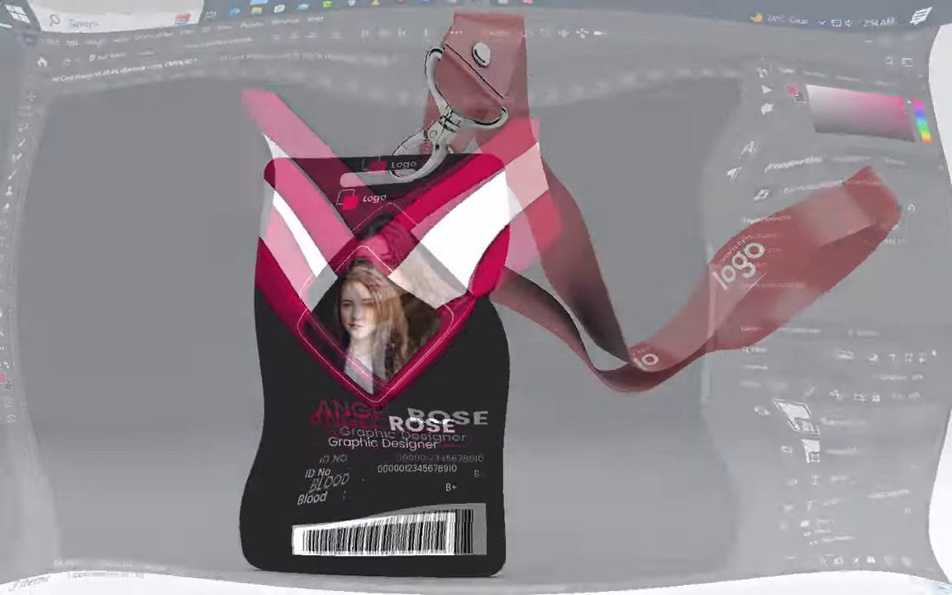